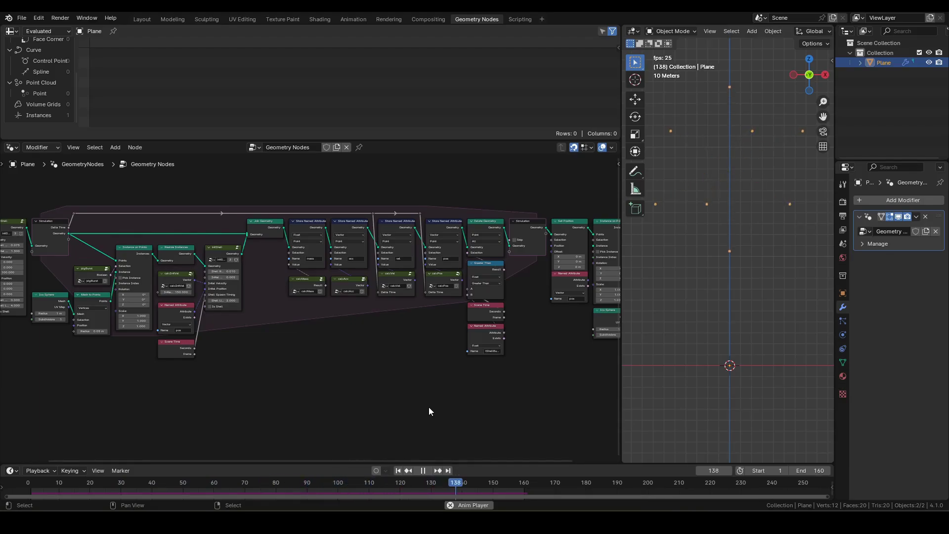
Stop the firework playback and return the timeline to frame 1.
key(space)
key(shift+Left)
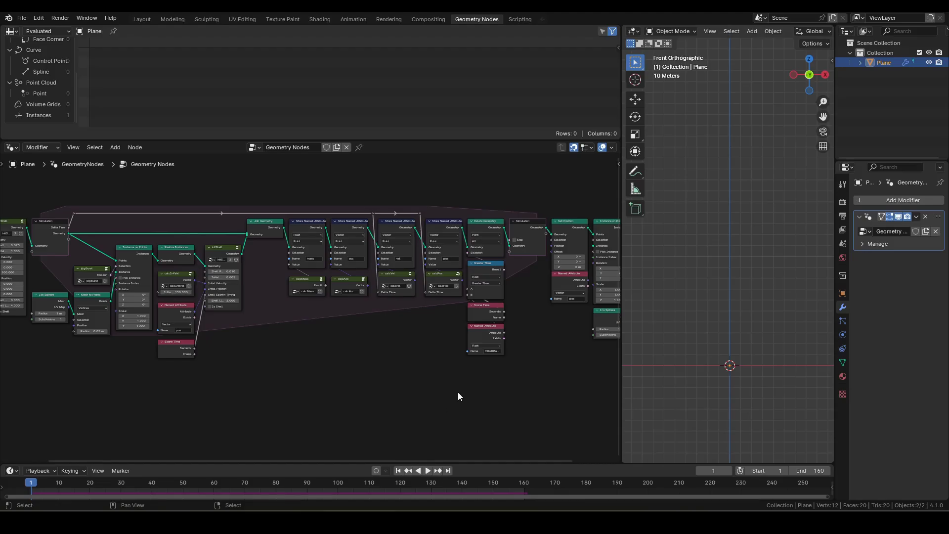
In the maximized node editor, move Instance on Points, Ico Sphere and Group Output further right.
key(ctrl+space)
middle_drag(859, 362, 367, 369)
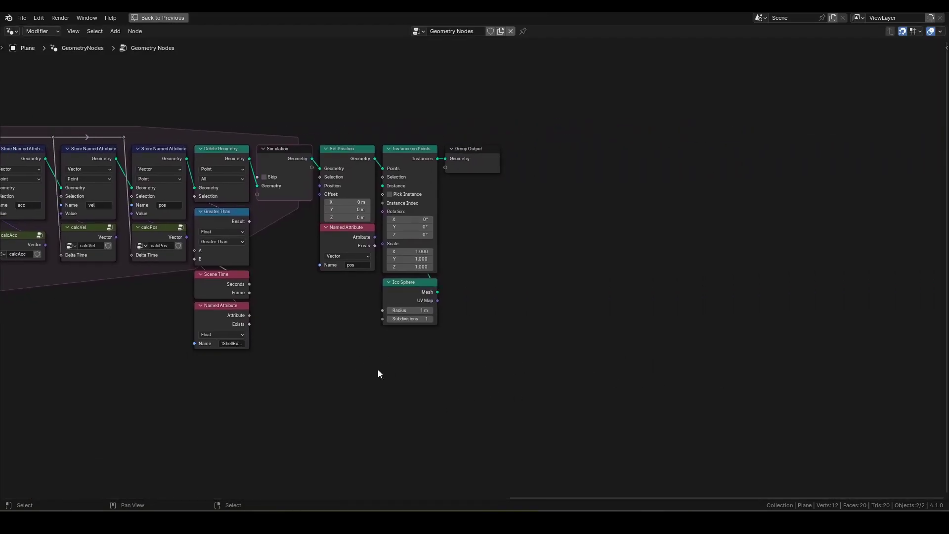
scroll(473, 372, up, 3)
middle_drag(473, 354, 470, 357)
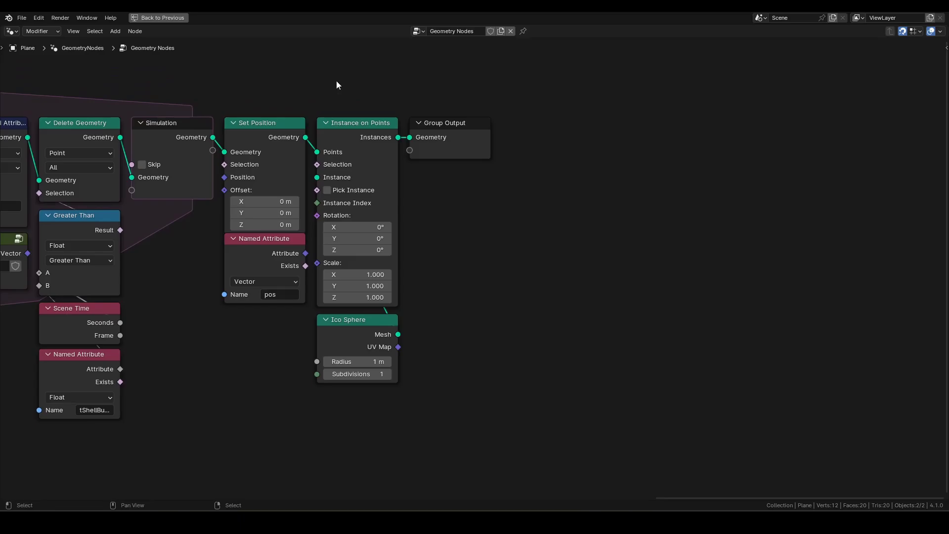
drag(340, 91, 585, 385)
key(g)
click(931, 295)
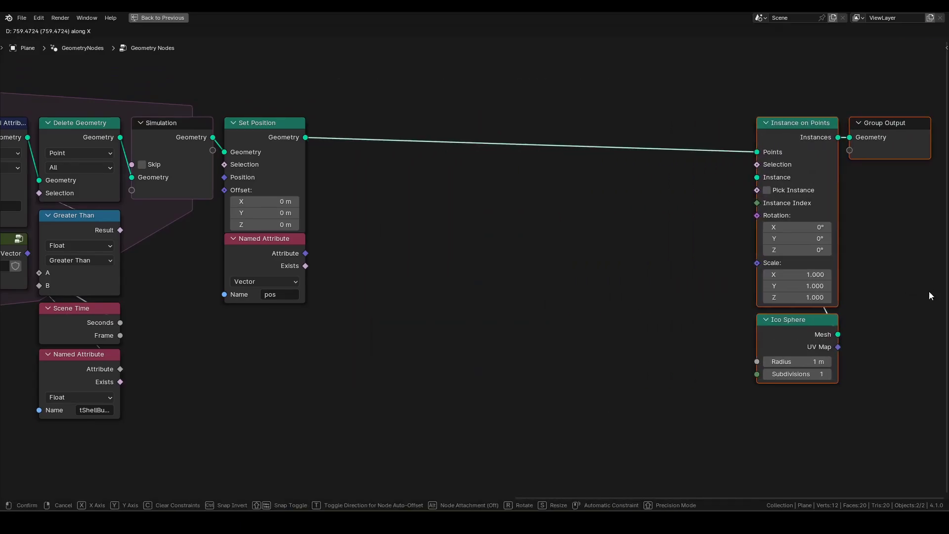
middle_drag(780, 154, 645, 154)
Hide Instance on Points' unused sockets and tuck Ico Sphere beneath it.
click(663, 127)
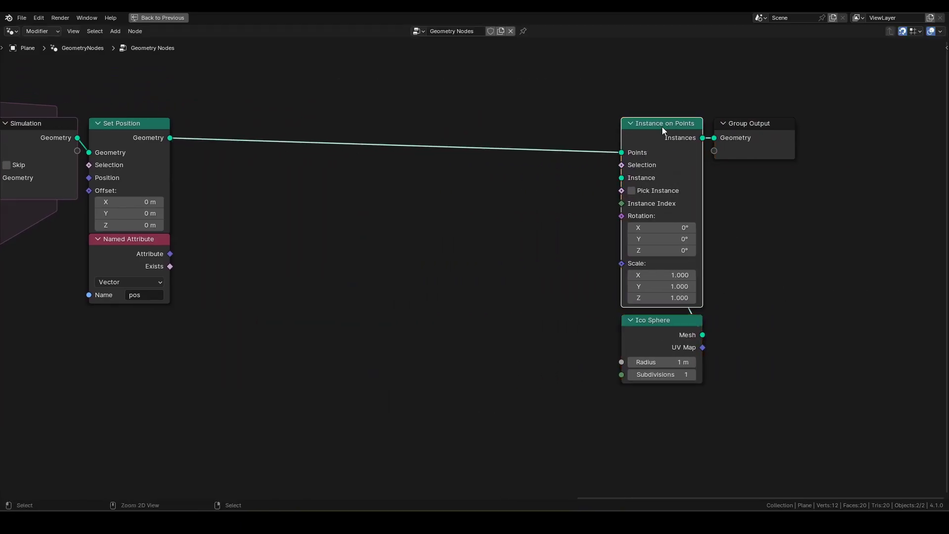
key(ctrl+h)
drag(679, 319, 671, 198)
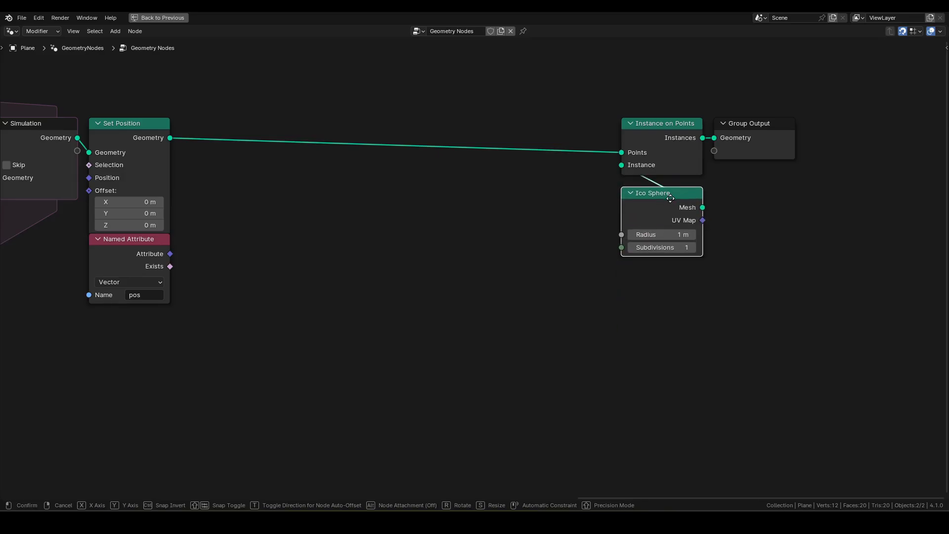
click(365, 281)
Add a second Simulation Zone below the tree, fed by Set Position's geometry.
key(F3)
text(sz)
key(Return)
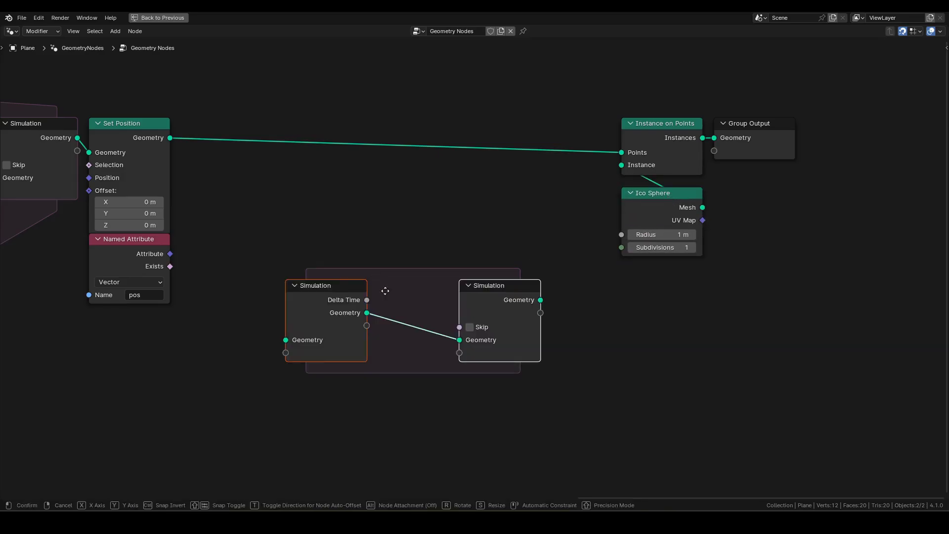
click(377, 282)
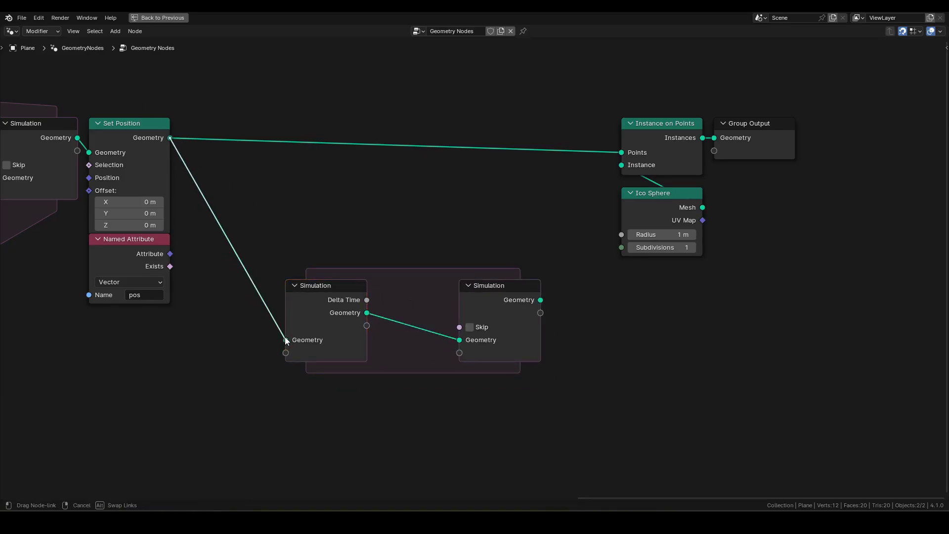
drag(171, 139, 285, 340)
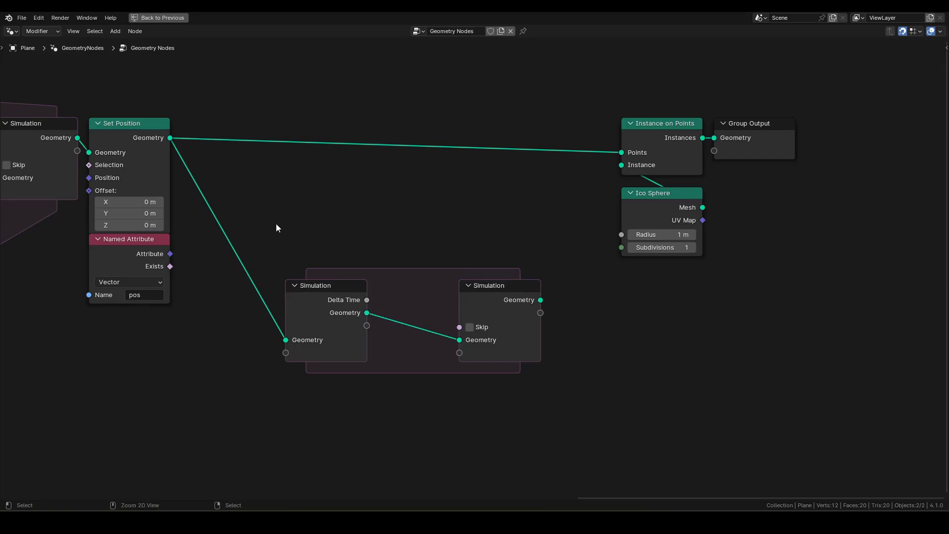
Add a Join Geometry inside the new zone and connect Set Position's geometry into it.
ctrl+right_drag(276, 223, 221, 314)
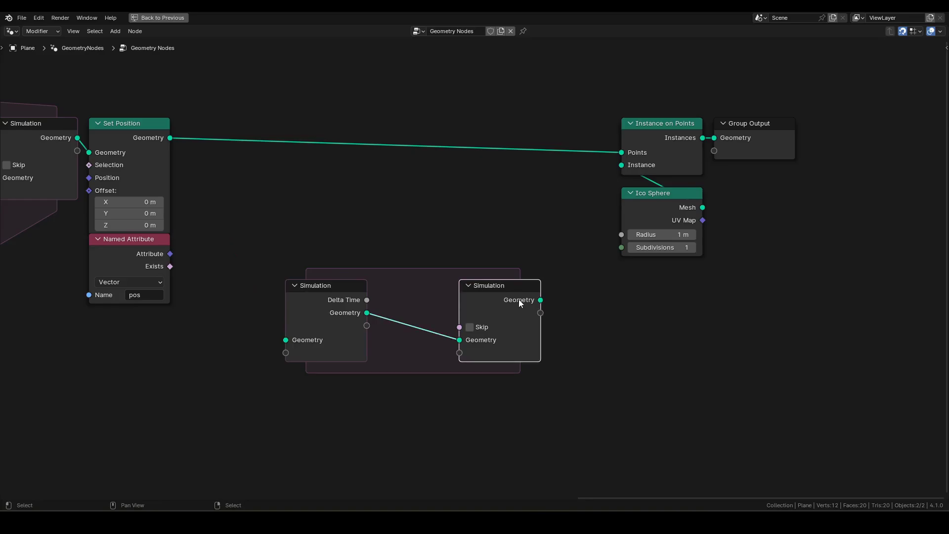
drag(518, 301, 583, 302)
key(F3)
text(joing)
key(Return)
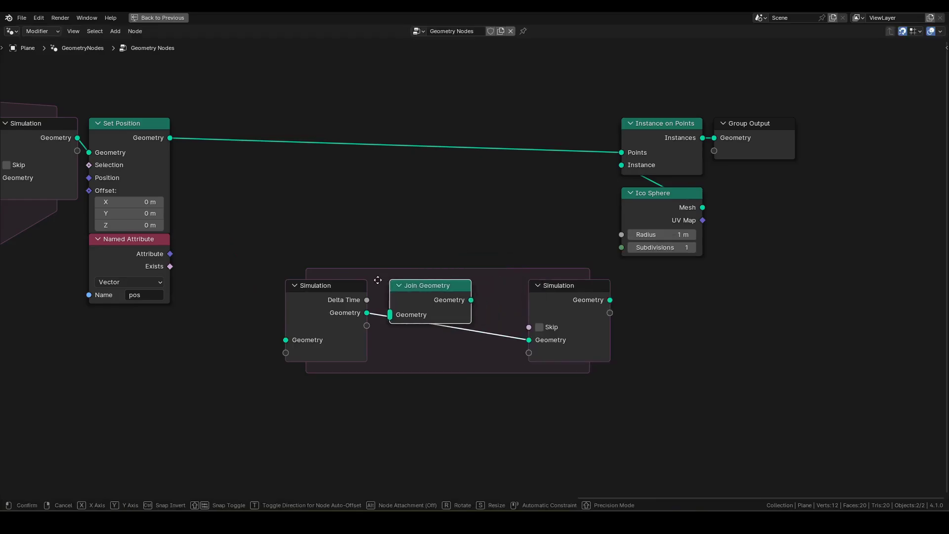
click(374, 277)
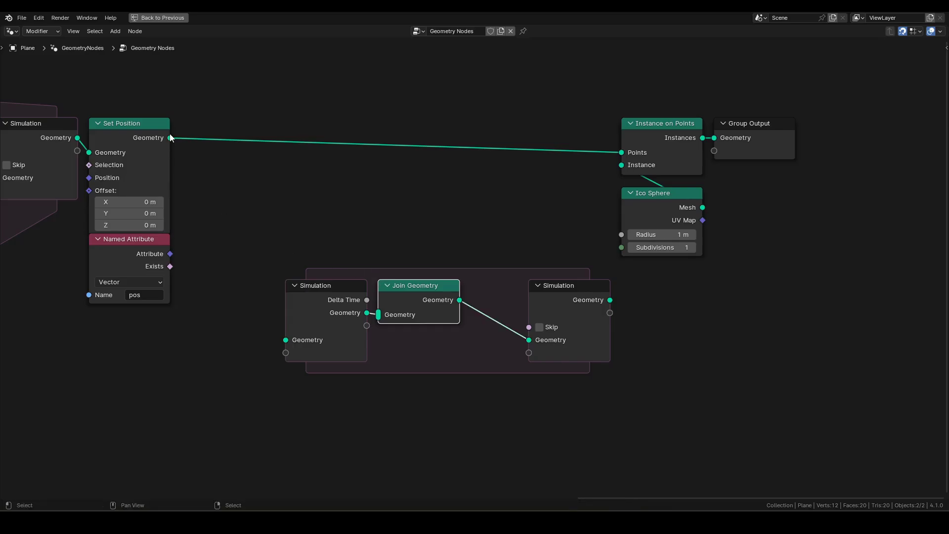
scroll(163, 146, up, 1)
drag(90, 103, 349, 335)
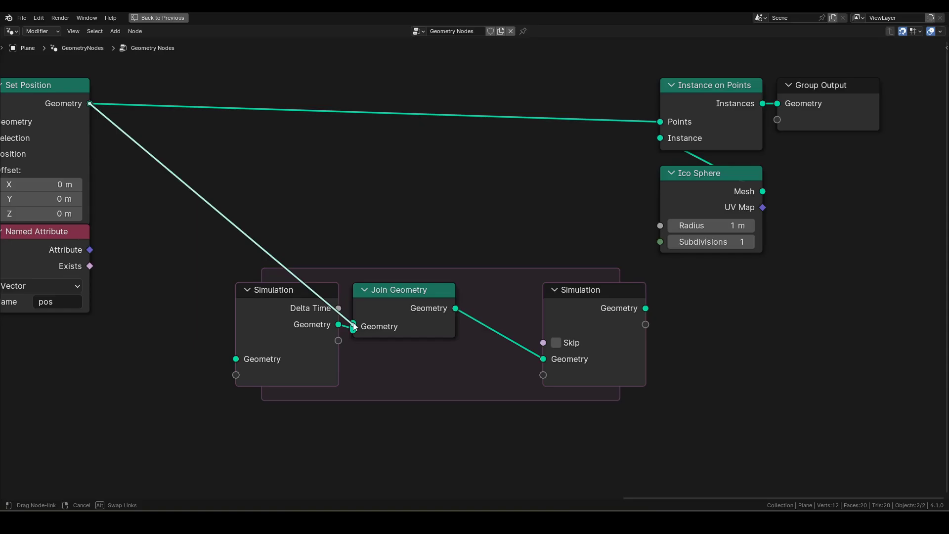
drag(349, 336, 353, 323)
scroll(686, 323, down, 1)
Insert a Join Geometry before Group Output, merging the instanced stars with the zone output.
middle_drag(686, 323, 502, 294)
mouse_move(503, 294)
mouse_down()
mouse_move(391, 94)
mouse_move(464, 238)
mouse_up()
key(g)
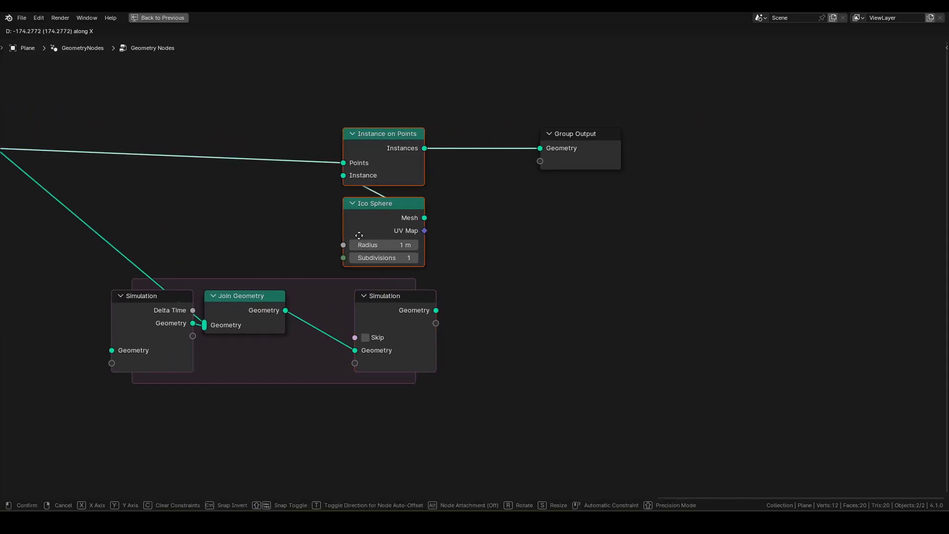
click(459, 242)
key(F3)
text(join)
key(Return)
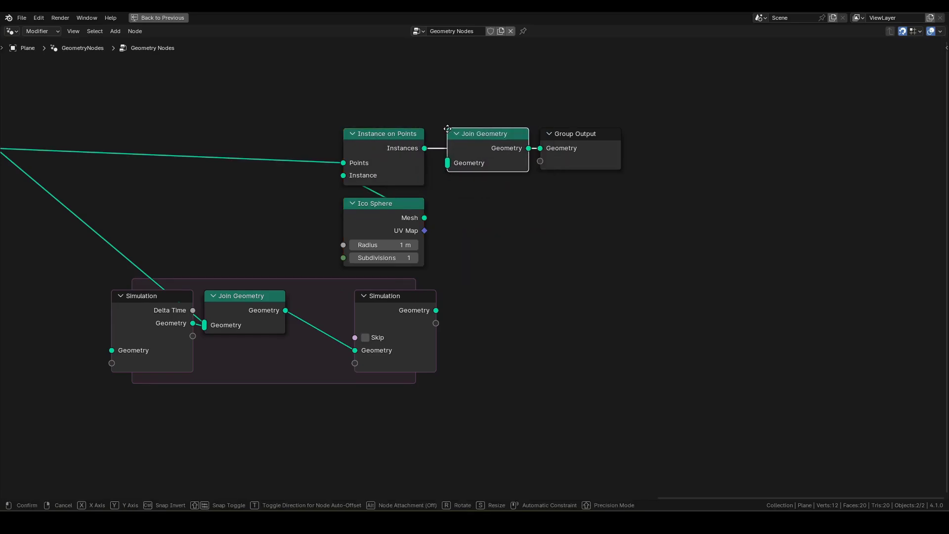
click(447, 130)
drag(435, 310, 447, 163)
Restore the full layout and play the animation, stopping at frame 59.
key(ctrl+space)
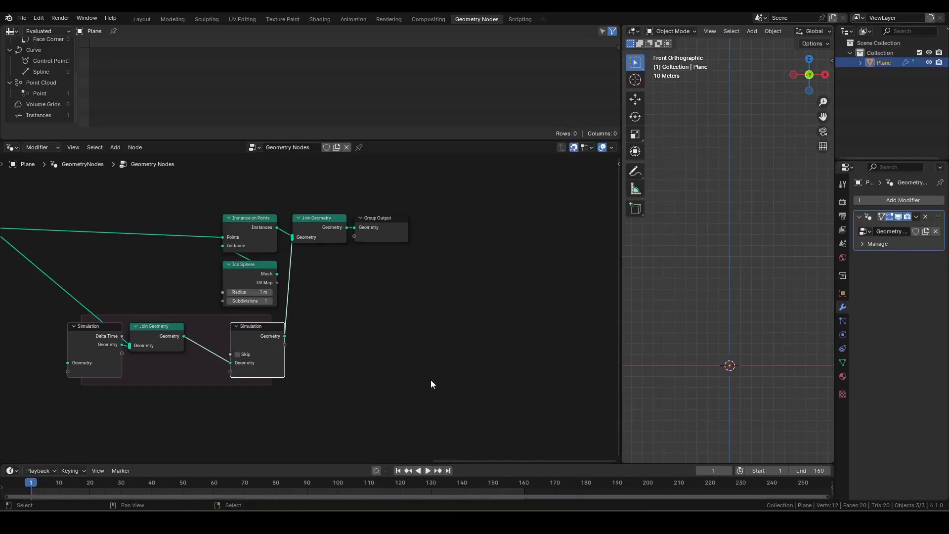
key(space)
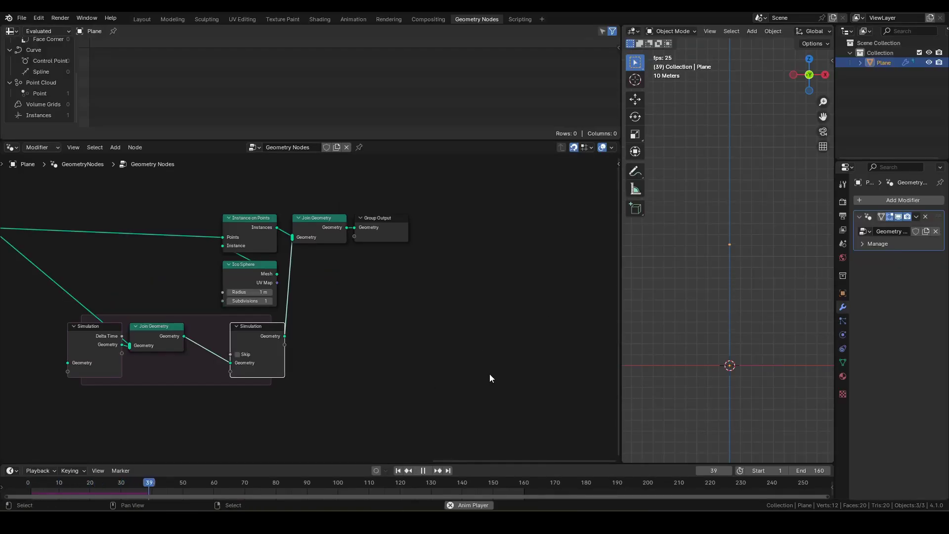
key(space)
scroll(749, 319, up, 3)
scroll(748, 315, up, 2)
scroll(747, 213, up, 2)
scroll(735, 293, up, 2)
shift+scroll(740, 133, up, 2)
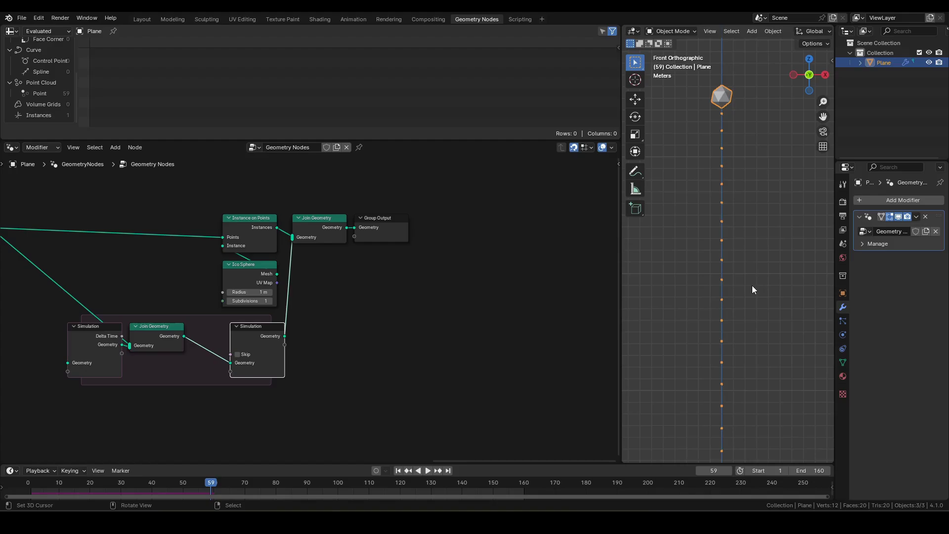
Insert a Points to Curves node between the second simulation output and Join Geometry.
click(344, 311)
key(F3)
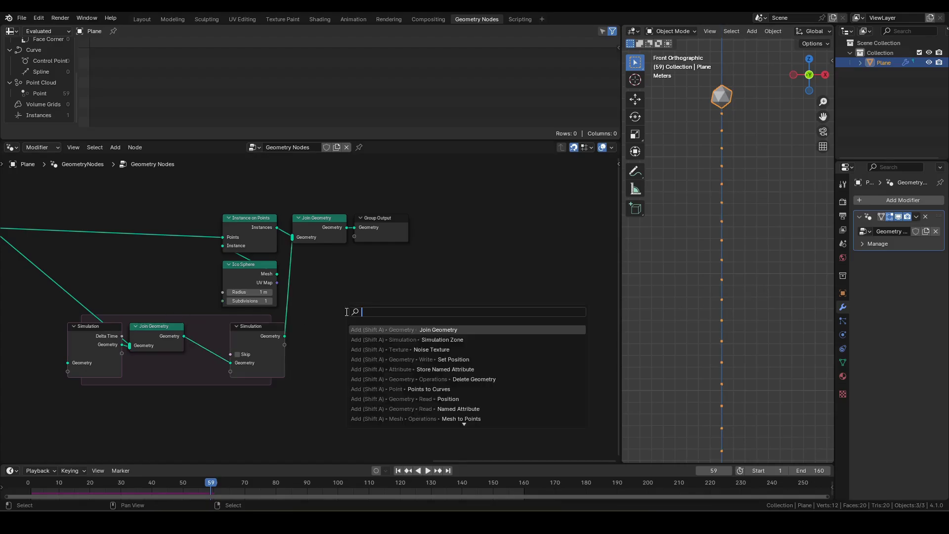
text(ptc)
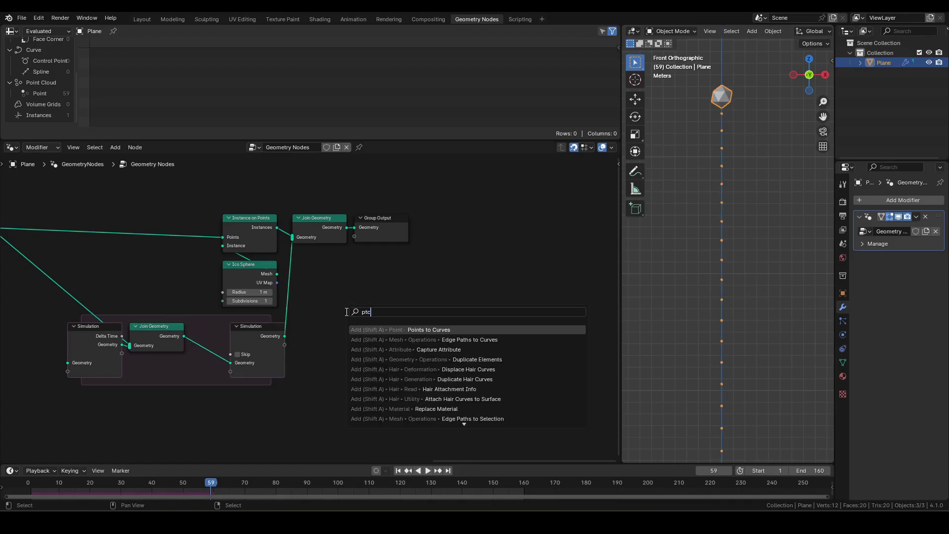
key(Return)
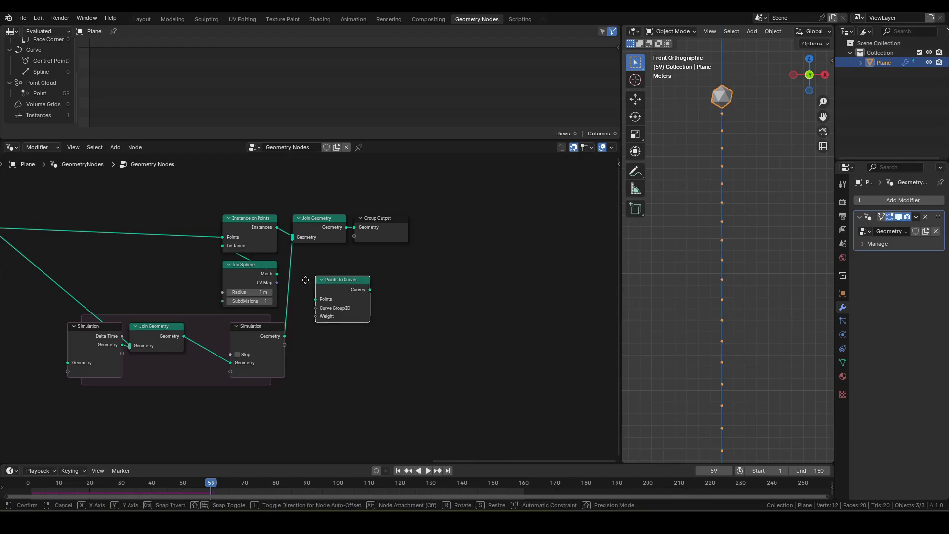
click(320, 345)
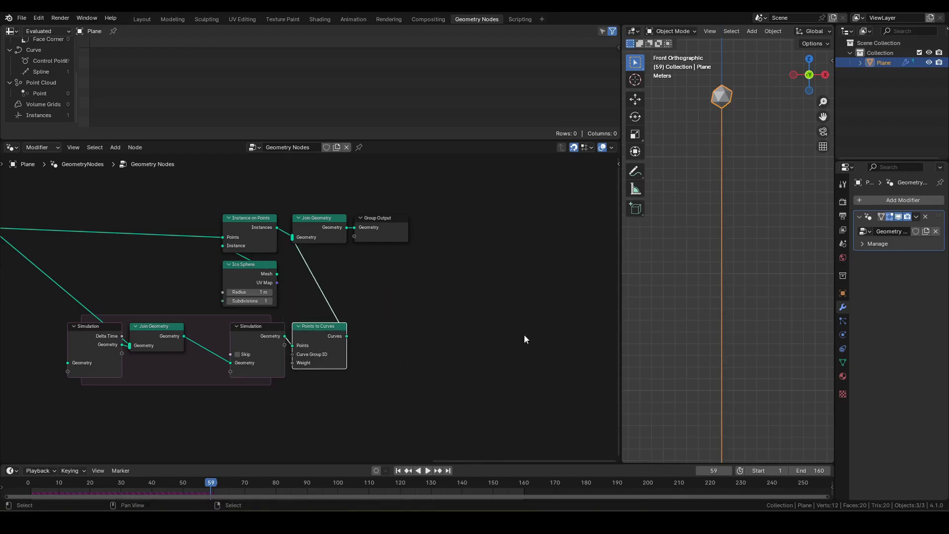
scroll(734, 311, down, 3)
scroll(734, 311, down, 4)
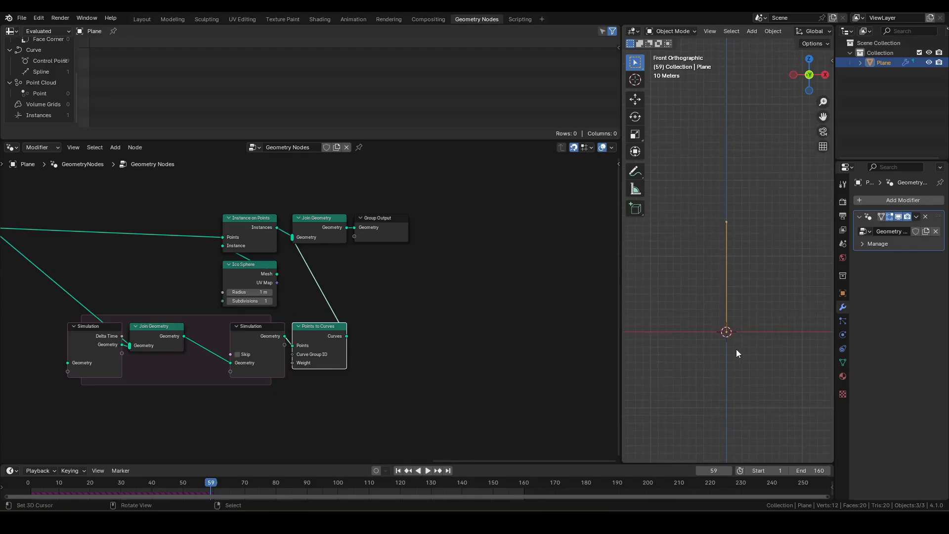
scroll(736, 349, up, 3)
Replay the animation from frame 1, orbiting the viewport to inspect the curve trails.
key(shift+Left)
key(space)
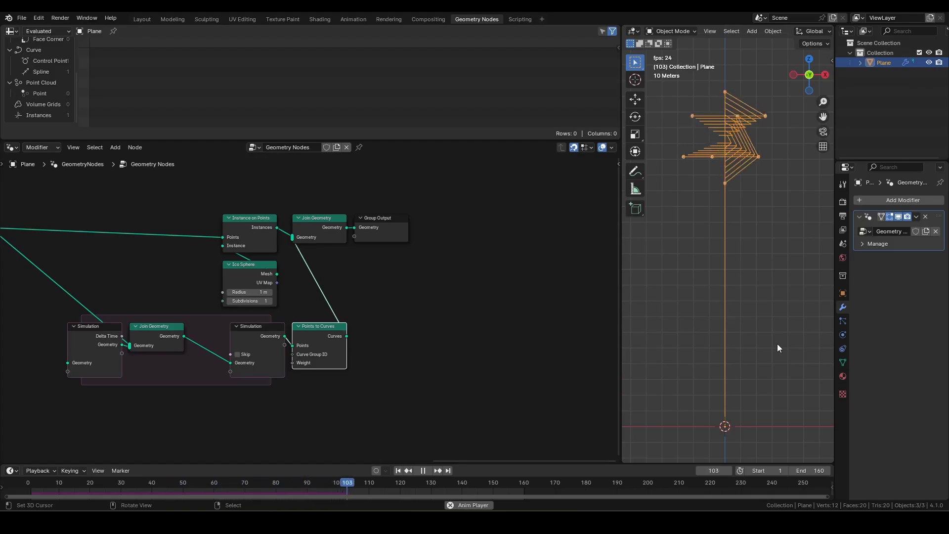
middle_drag(775, 321, 743, 344)
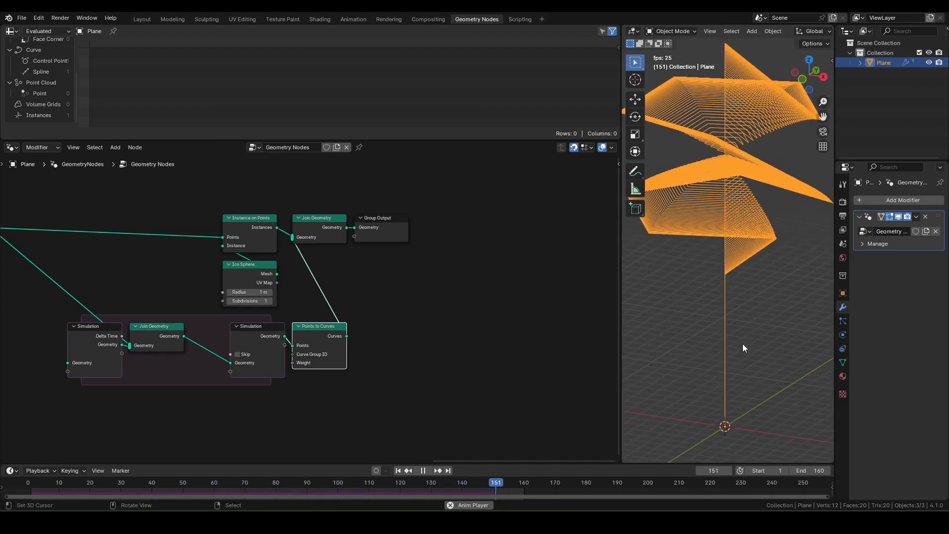
key(space)
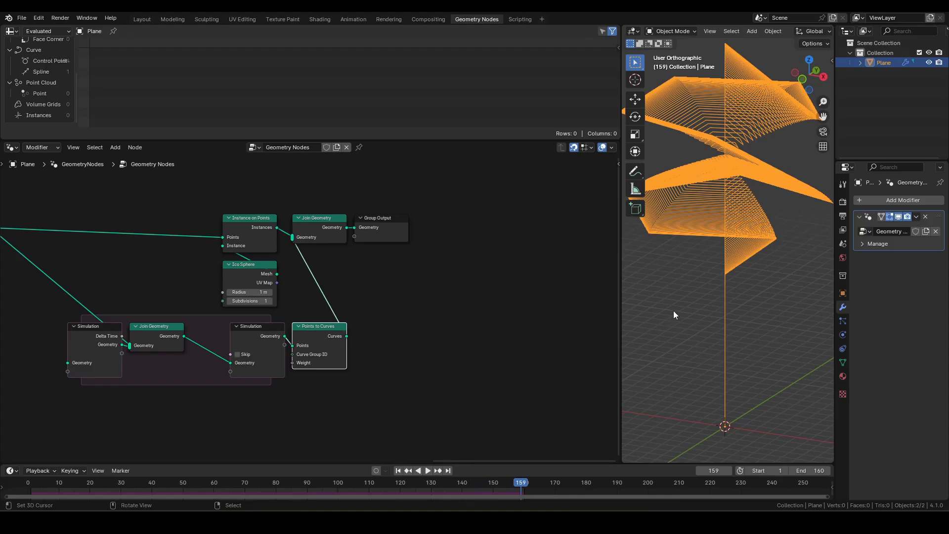
click(461, 375)
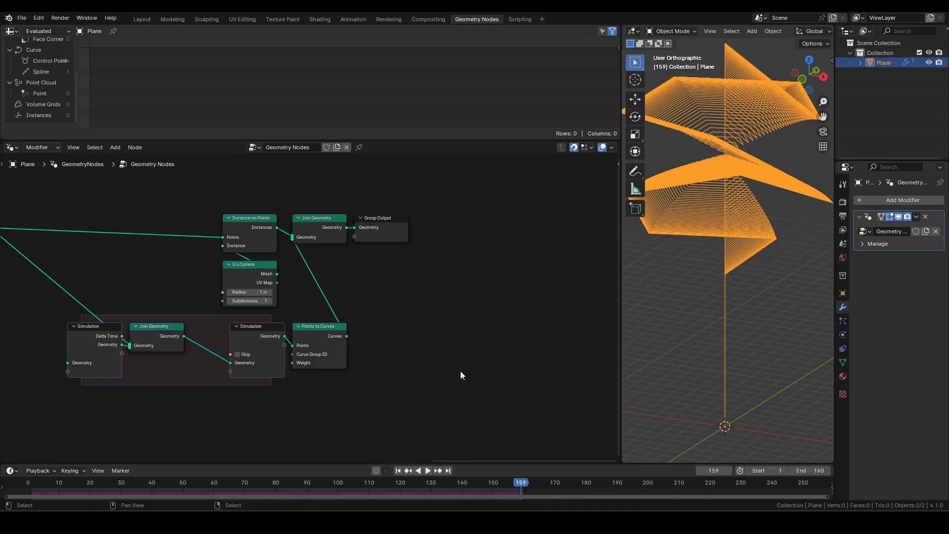
Move the trail simulation zone nodes further left in the maximized node editor.
key(ctrl+space)
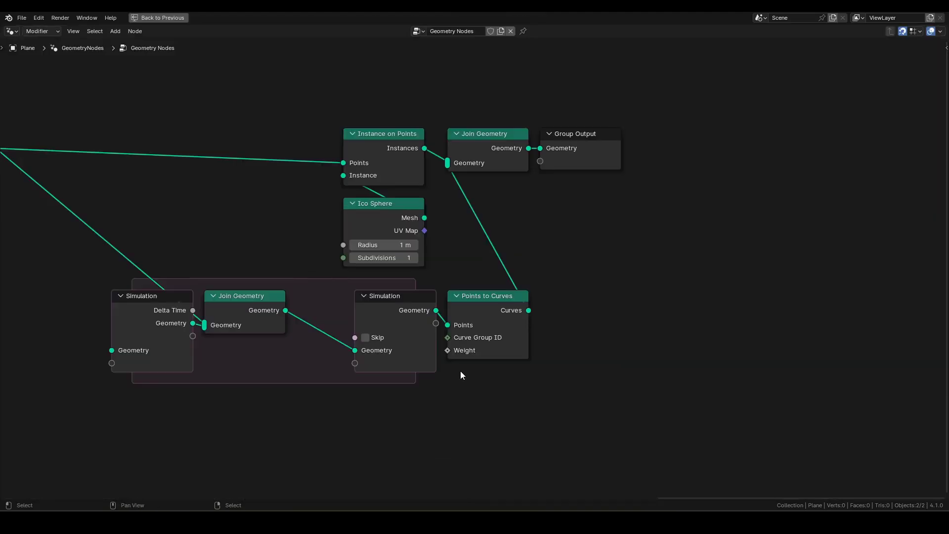
scroll(524, 320, down, 2)
middle_drag(524, 319, 613, 314)
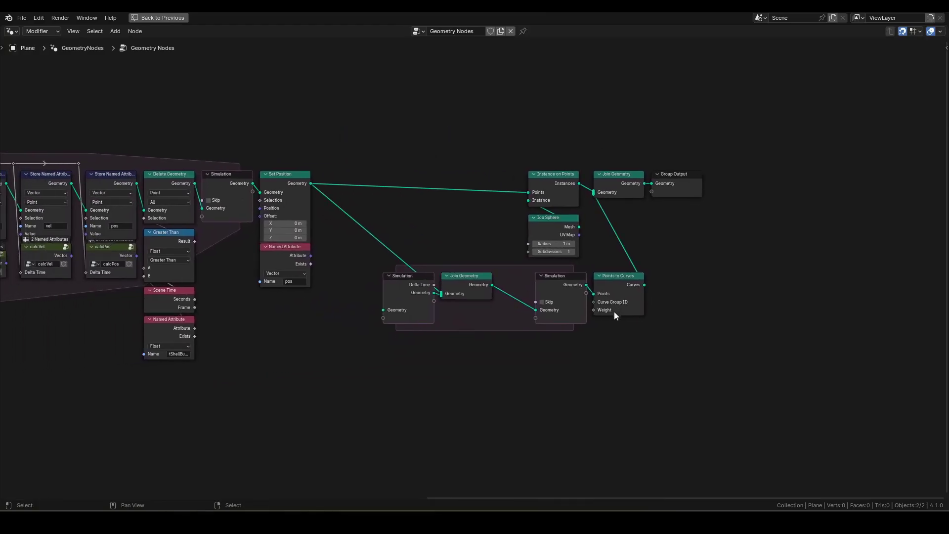
drag(381, 278, 643, 387)
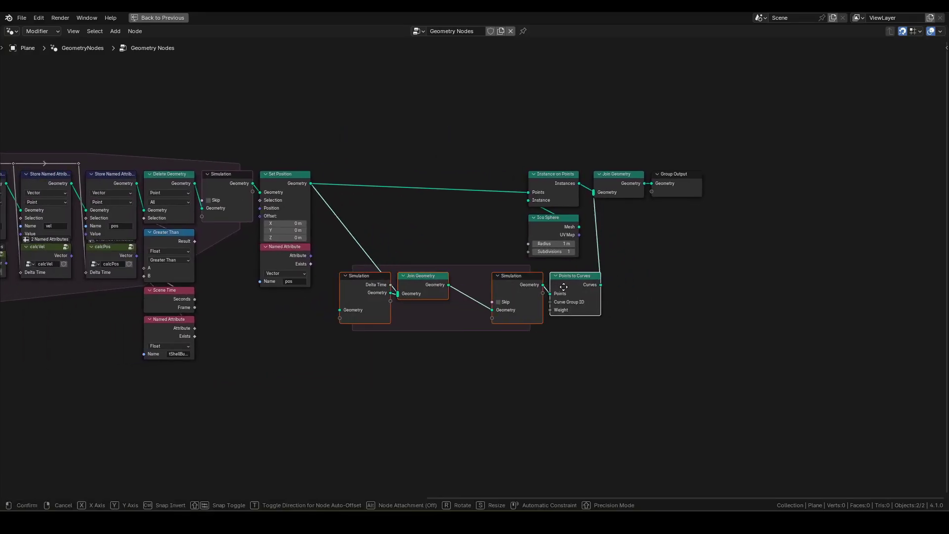
middle_drag(609, 335, 5, 337)
scroll(246, 211, up, 2)
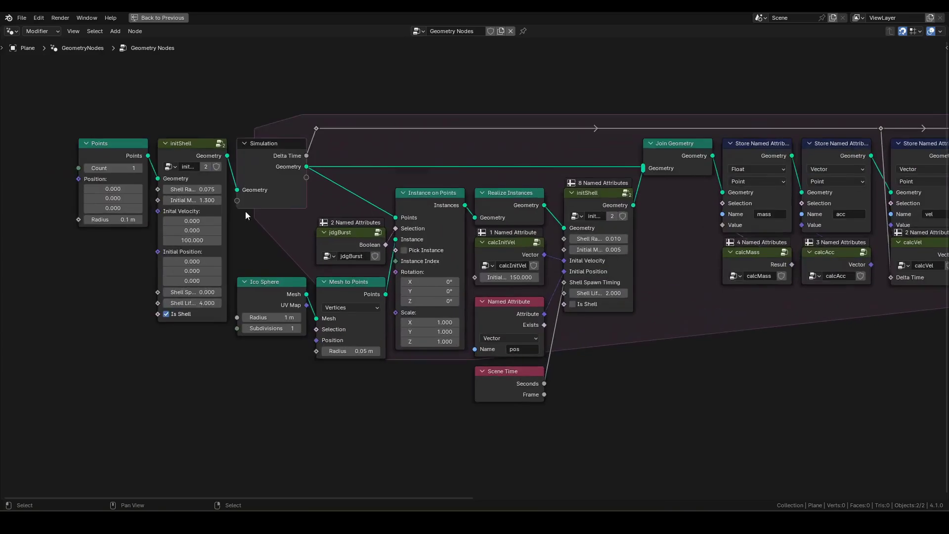
scroll(270, 192, up, 2)
Inside initShell, add a Store Named Attribute named tailLifetime before Group Output.
click(169, 128)
key(Tab)
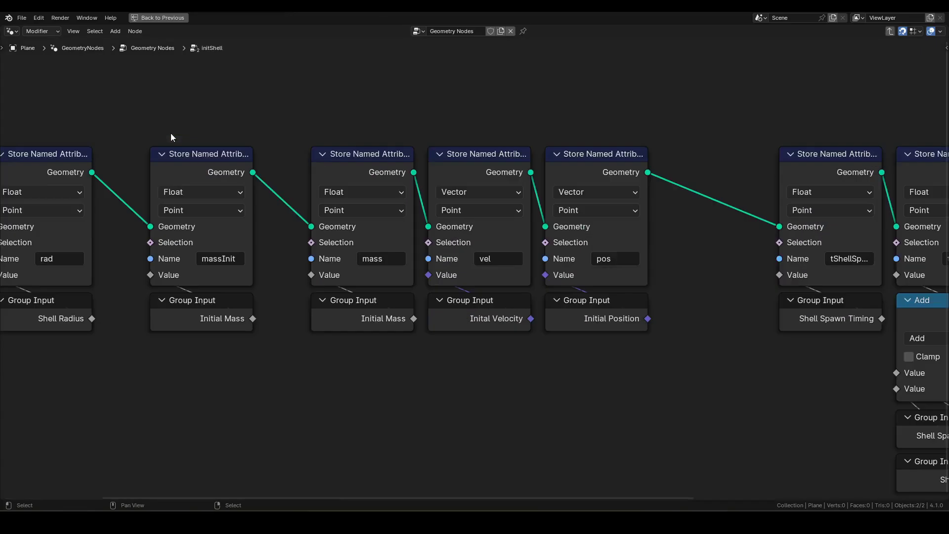
mouse_move(628, 356)
middle_down()
mouse_move(250, 340)
mouse_move(861, 329)
middle_up()
click(502, 119)
key(g)
click(739, 214)
key(shift+a)
text(store)
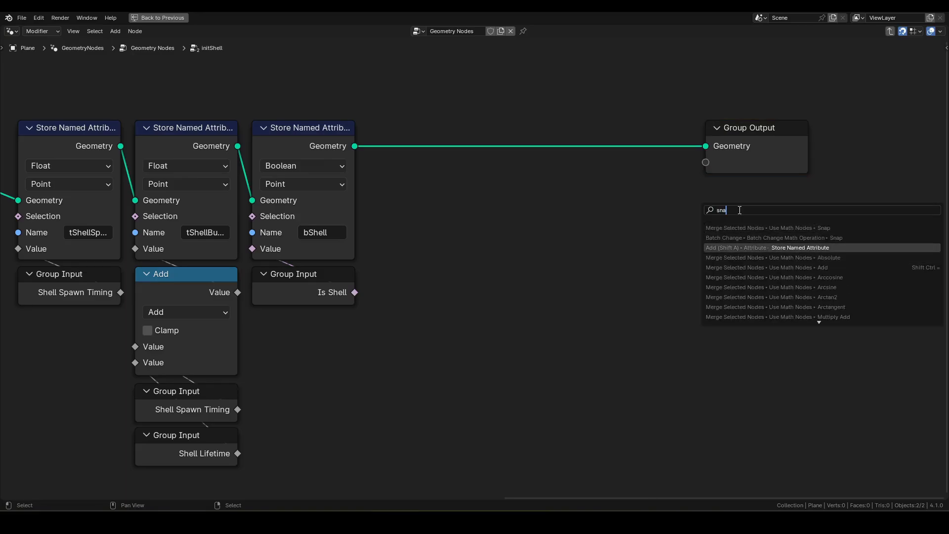
key(Return)
click(547, 124)
click(611, 232)
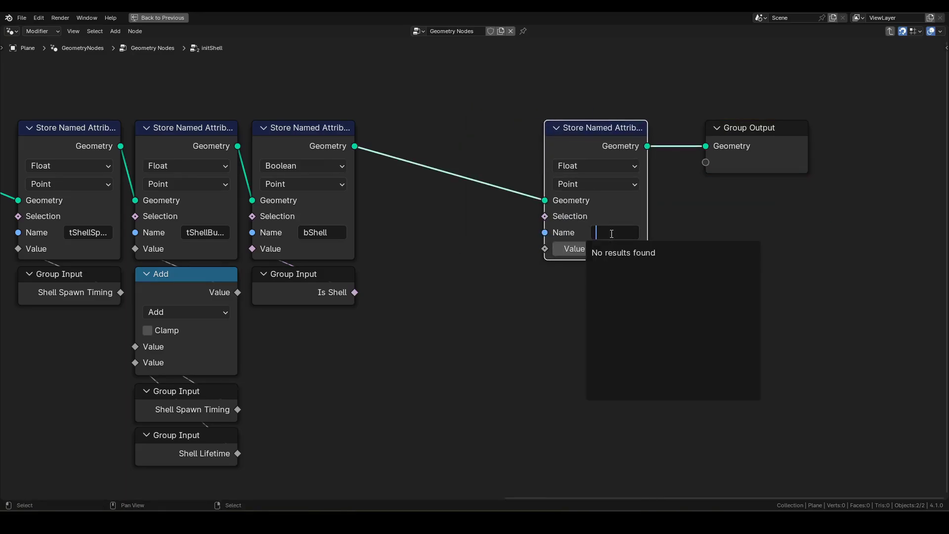
text(tailLifetime)
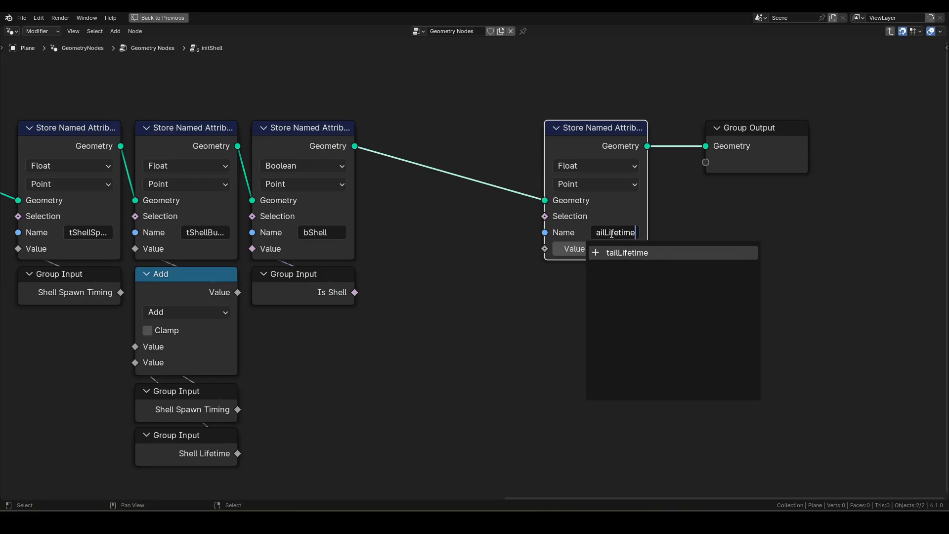
key(Return)
Add a Group Input and rename its new Value socket to Tail Lifetime.
key(shift+a)
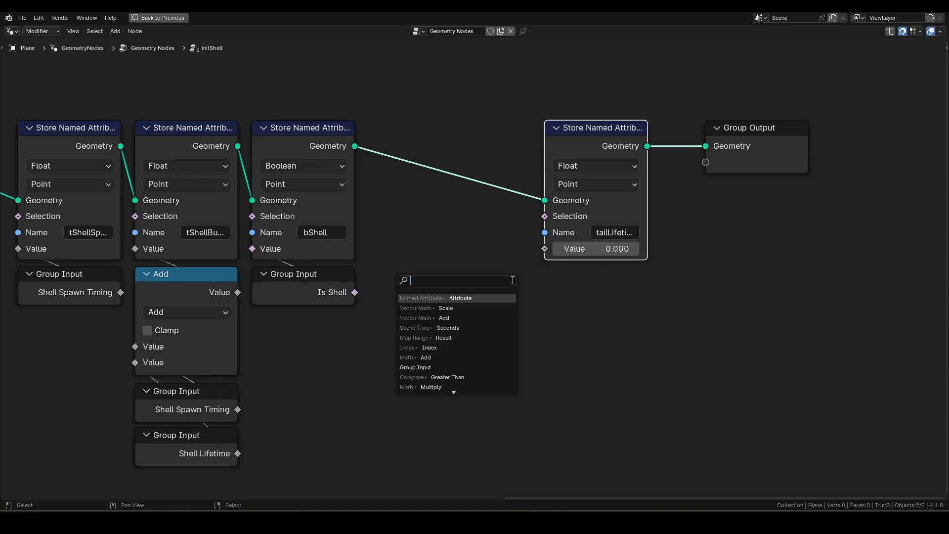
text(gi)
key(Return)
click(593, 288)
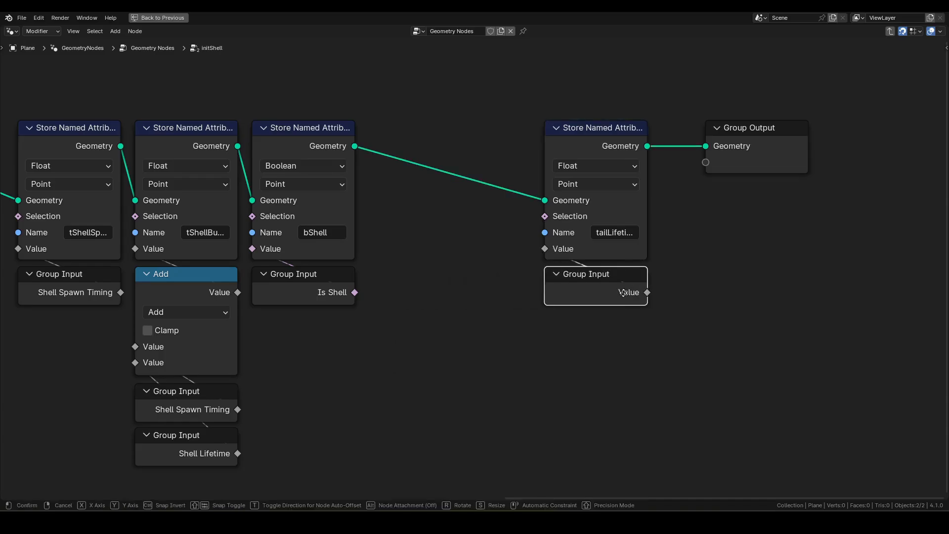
click(686, 280)
key(n)
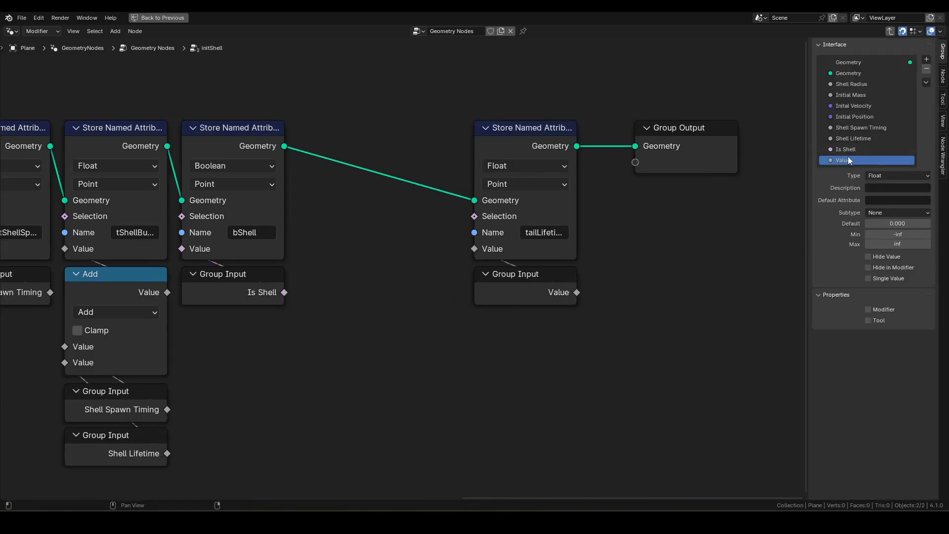
double_click(846, 159)
text(Tail Lig)
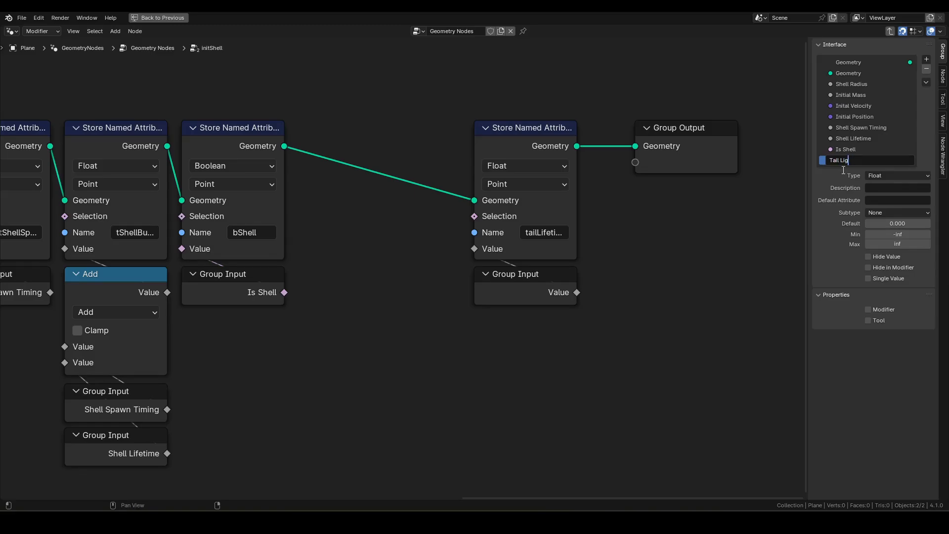
key(BackSpace)
text(fetime)
key(Return)
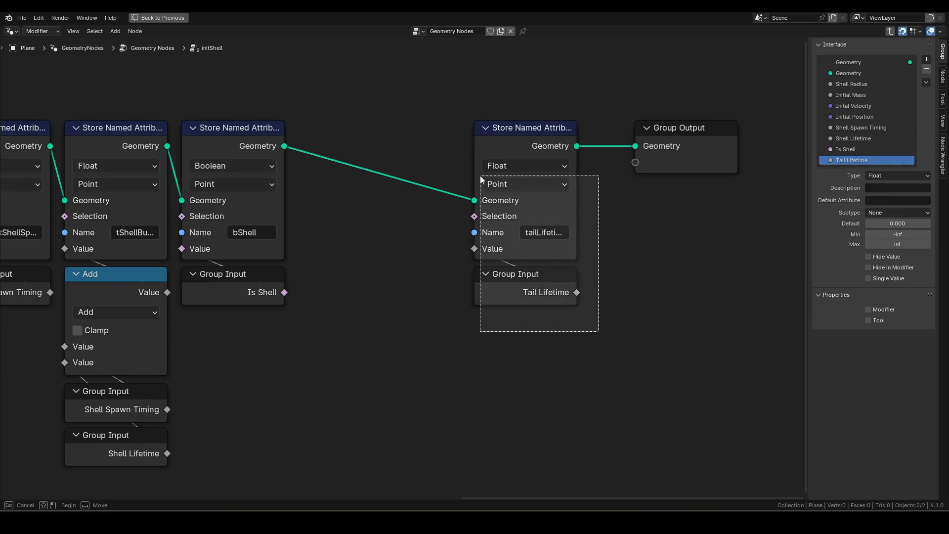
Back in the main tree, enter 1 in each initShell node's Tail Lifetime field.
drag(598, 331, 480, 177)
click(625, 222)
key(Tab)
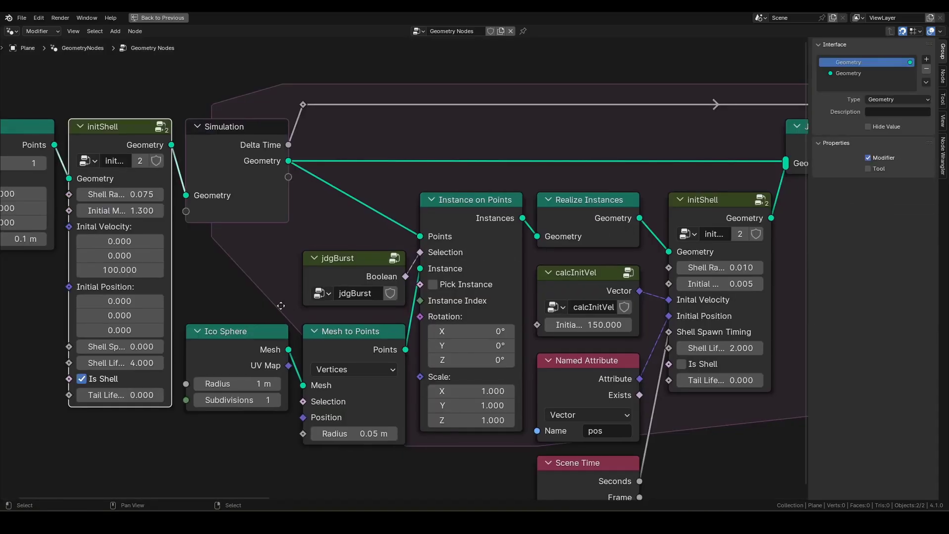
middle_drag(185, 395, 230, 332)
click(230, 331)
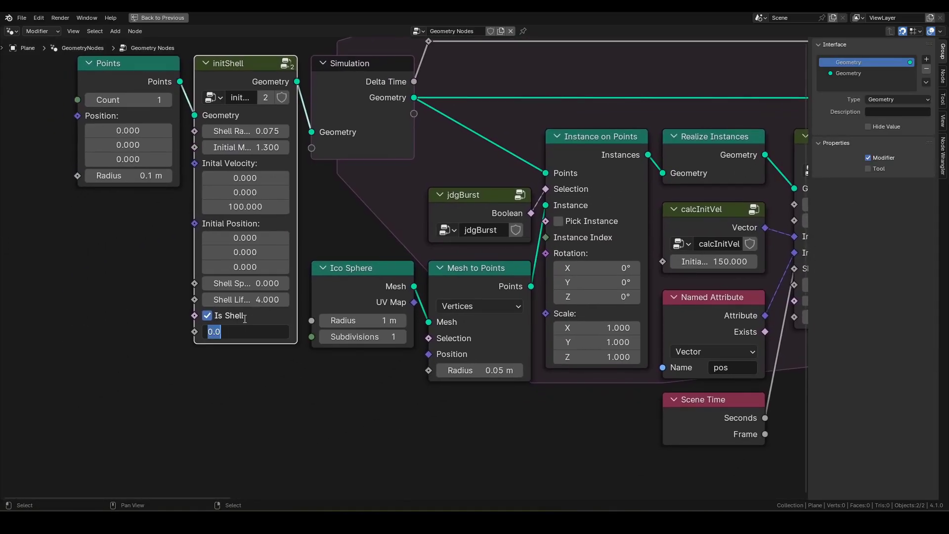
text(1)
key(Return)
middle_drag(558, 388, 389, 396)
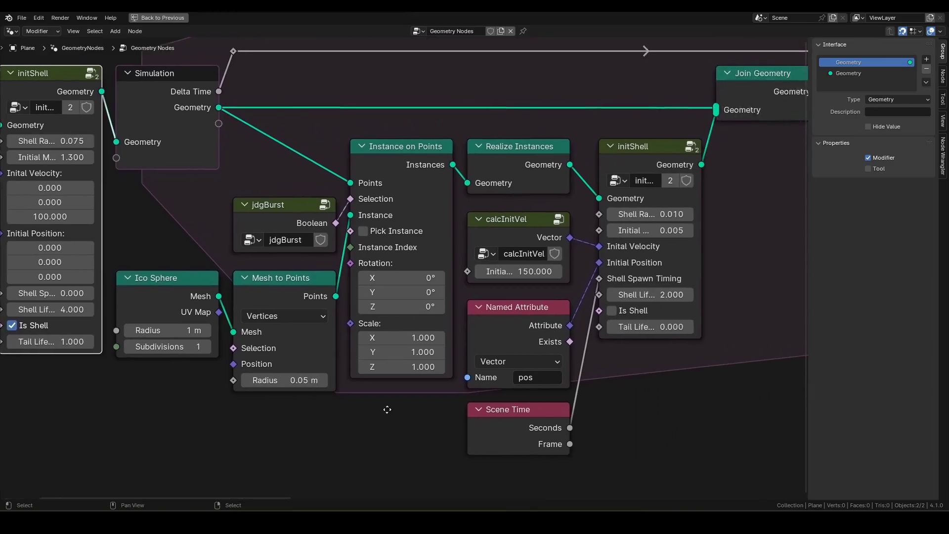
click(604, 323)
text(1)
key(Return)
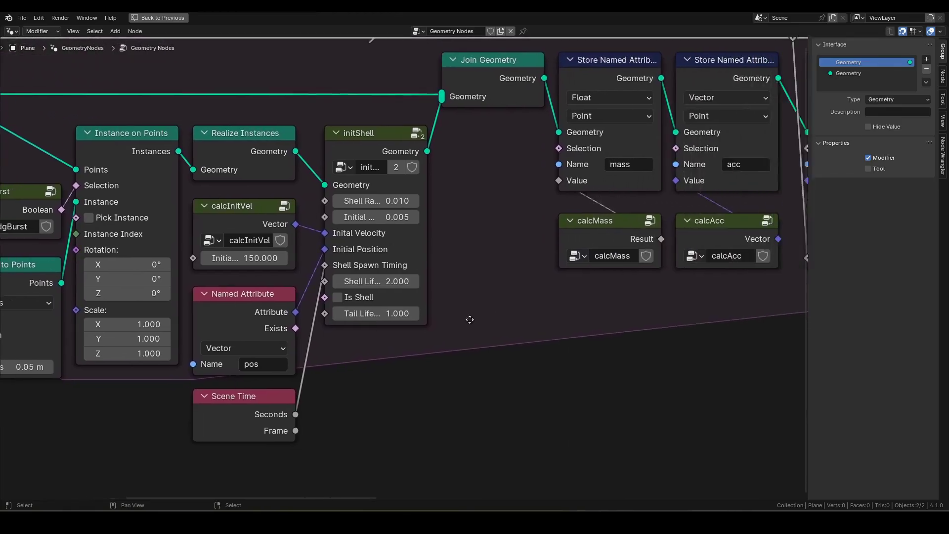
mouse_move(733, 330)
middle_down()
mouse_move(222, 324)
mouse_move(367, 231)
middle_up()
scroll(521, 333, down, 2)
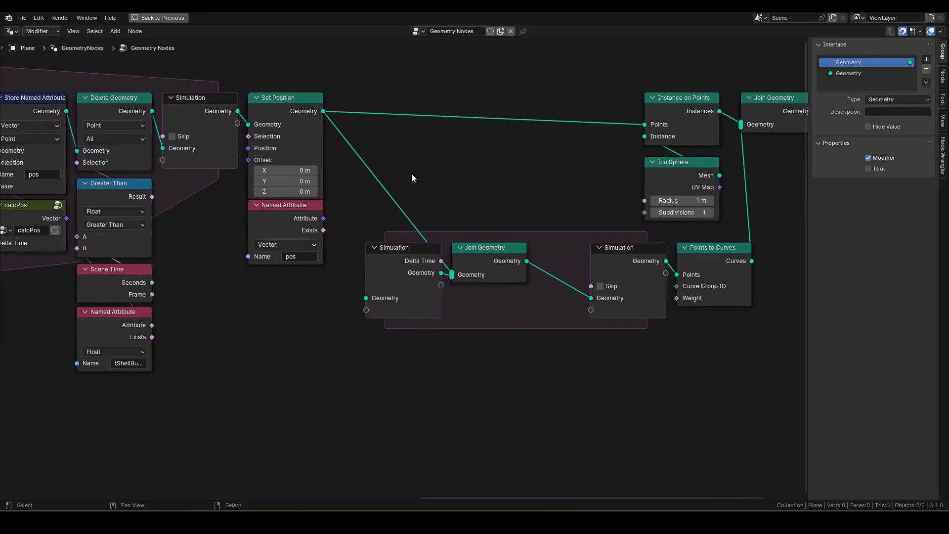
Drop a Store Named Attribute named tTailSpawn onto the link into the trail simulation.
key(F3)
text(store)
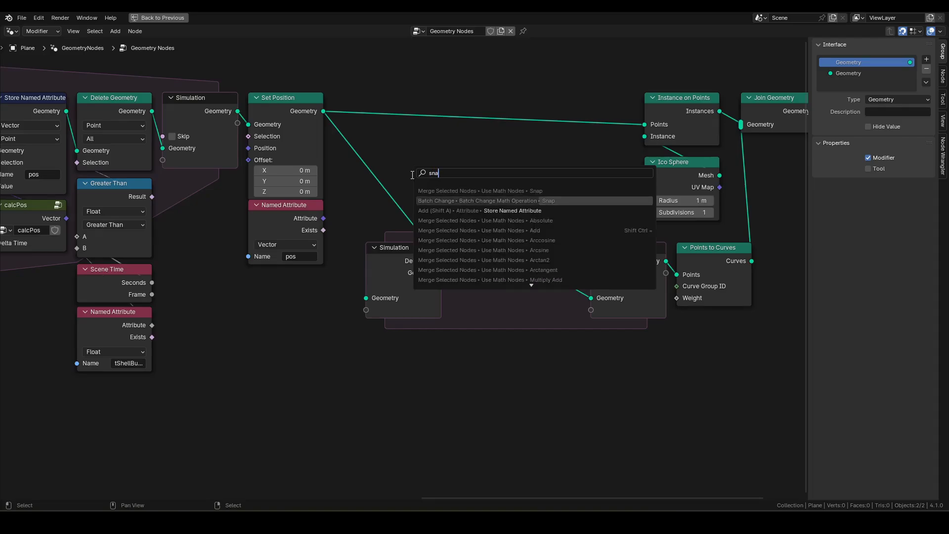
key(Return)
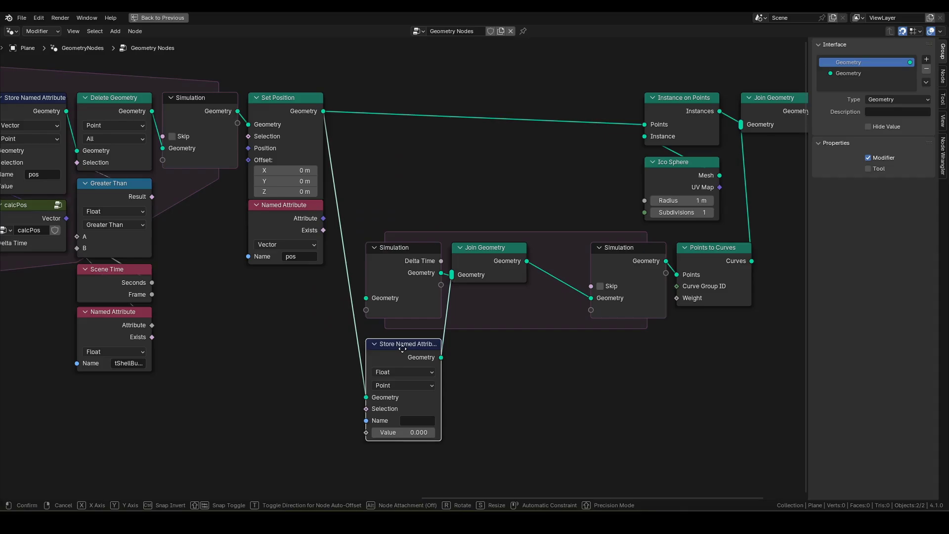
click(414, 365)
scroll(460, 360, down, 3)
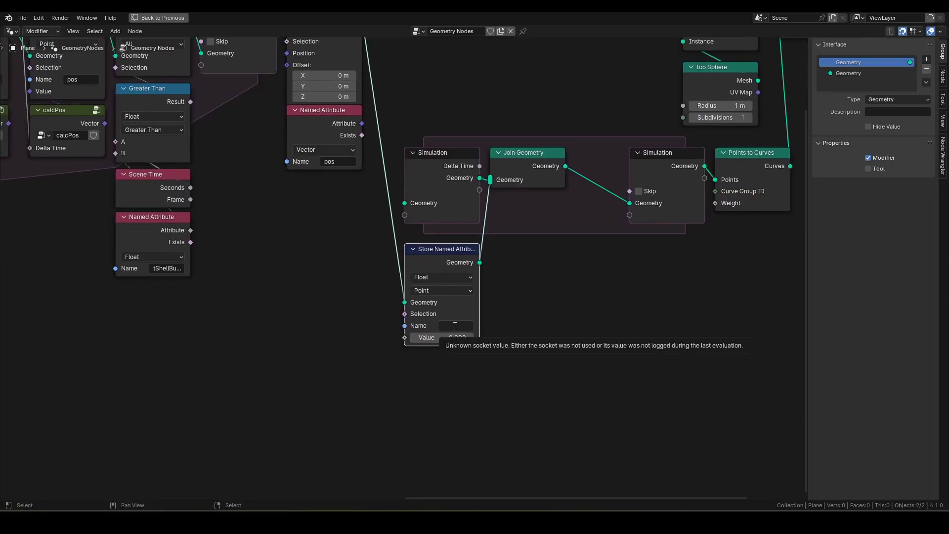
text(t)
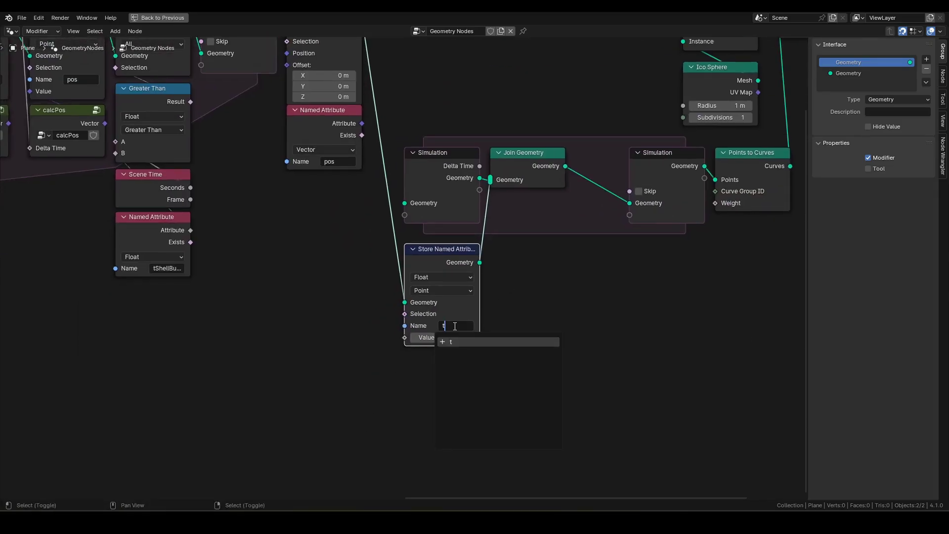
text(TailSpawn)
key(Return)
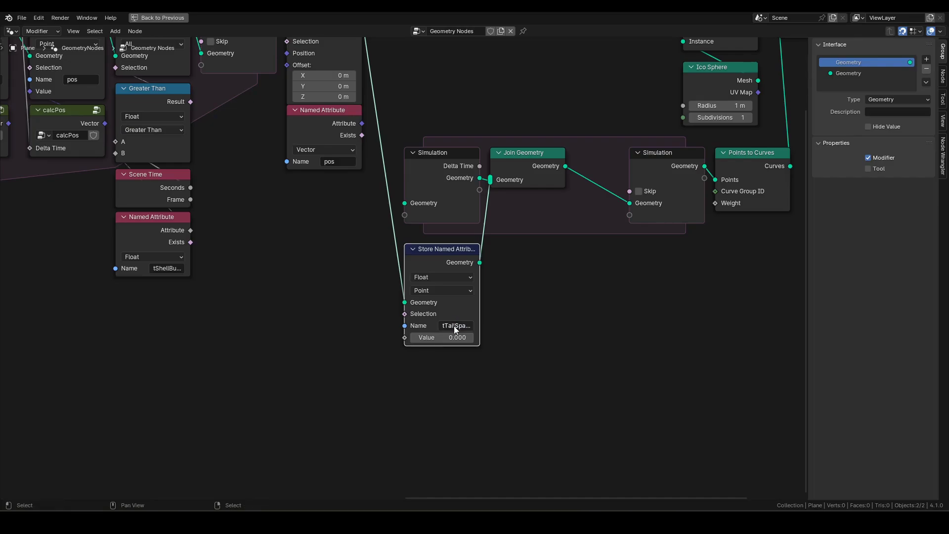
Duplicate the tTailSpawn node beside it and rename the copy's attribute to tTailKill.
drag(437, 270, 437, 270)
key(shift+d)
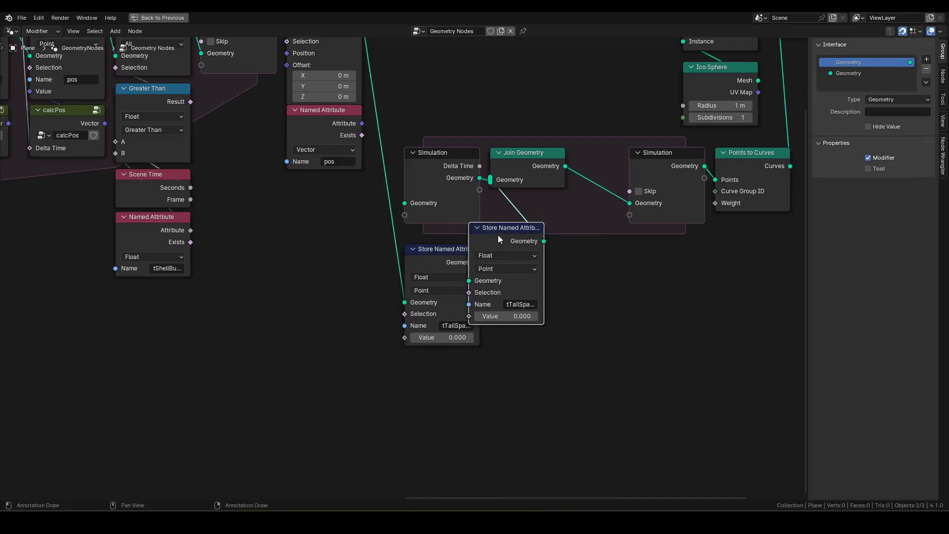
drag(507, 230, 532, 256)
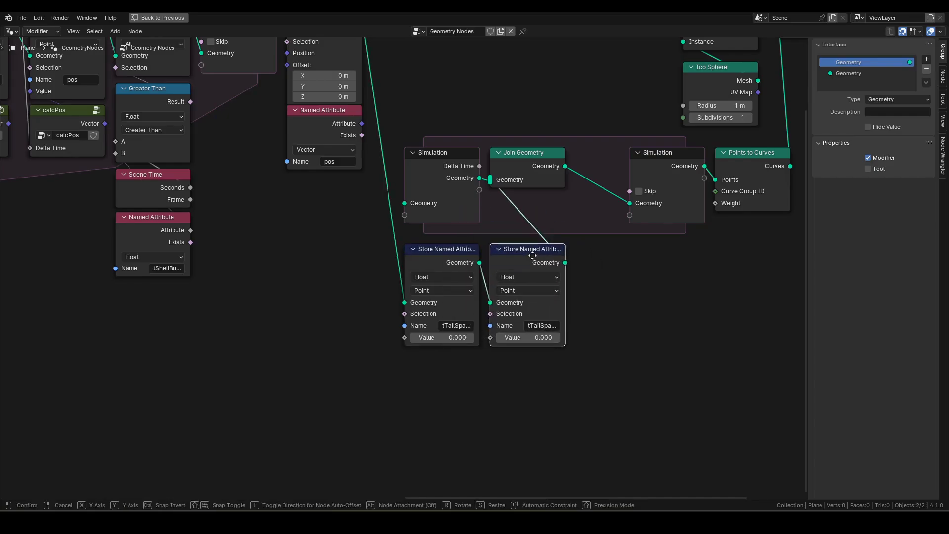
click(533, 255)
click(547, 324)
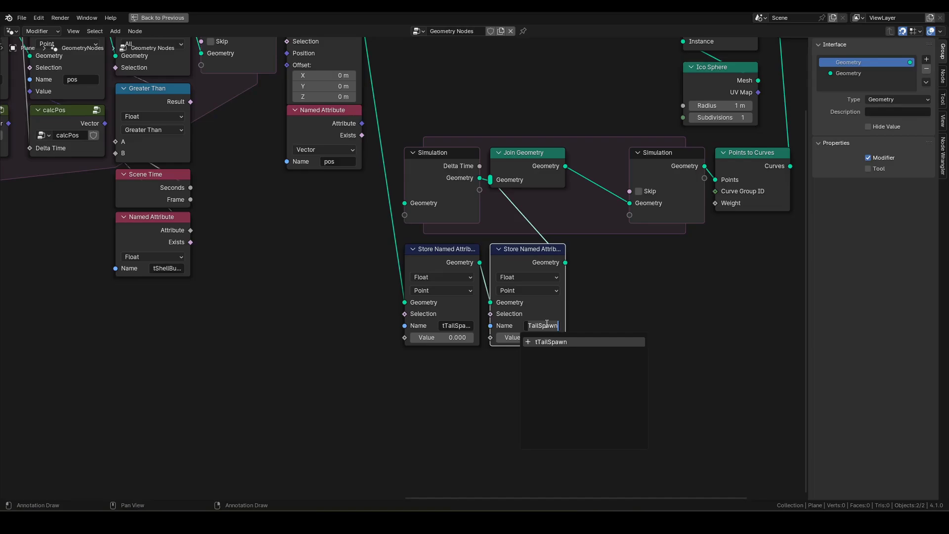
text(tT)
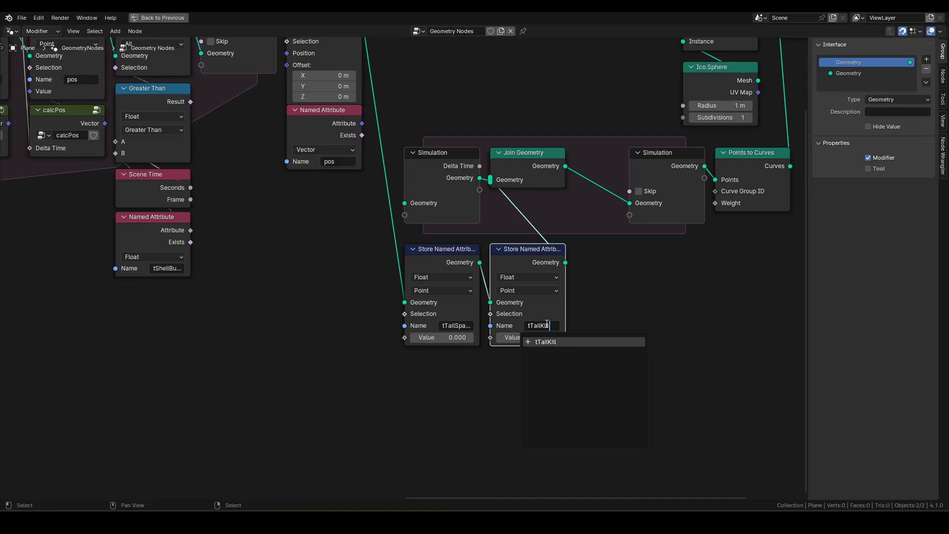
key(Return)
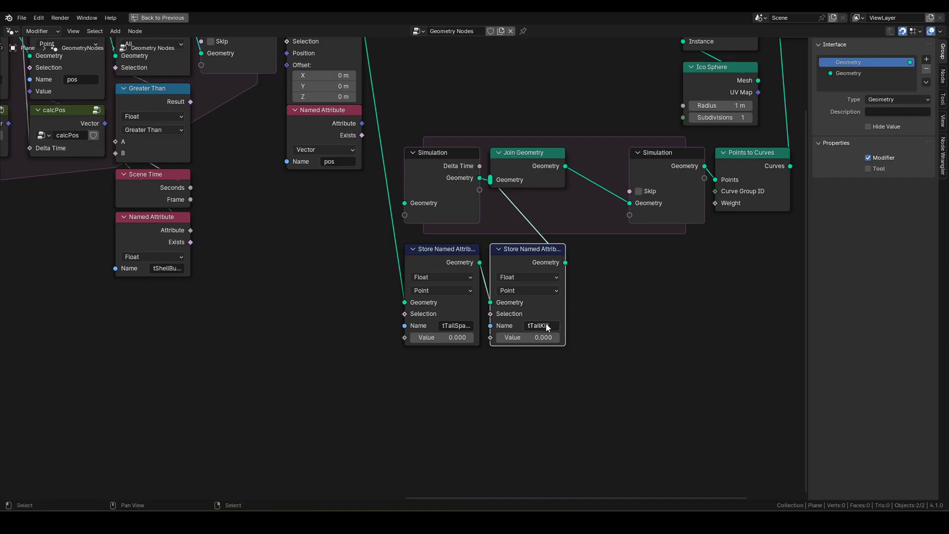
middle_drag(431, 344, 449, 301)
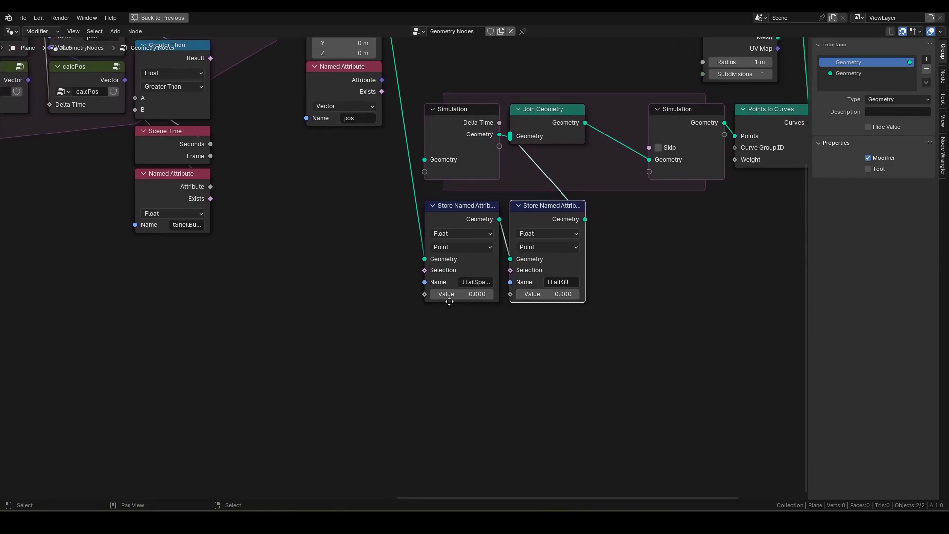
Add Scene Time nodes and an Add math node beneath the store nodes.
click(414, 294)
key(shift+a)
text(sce)
click(371, 340)
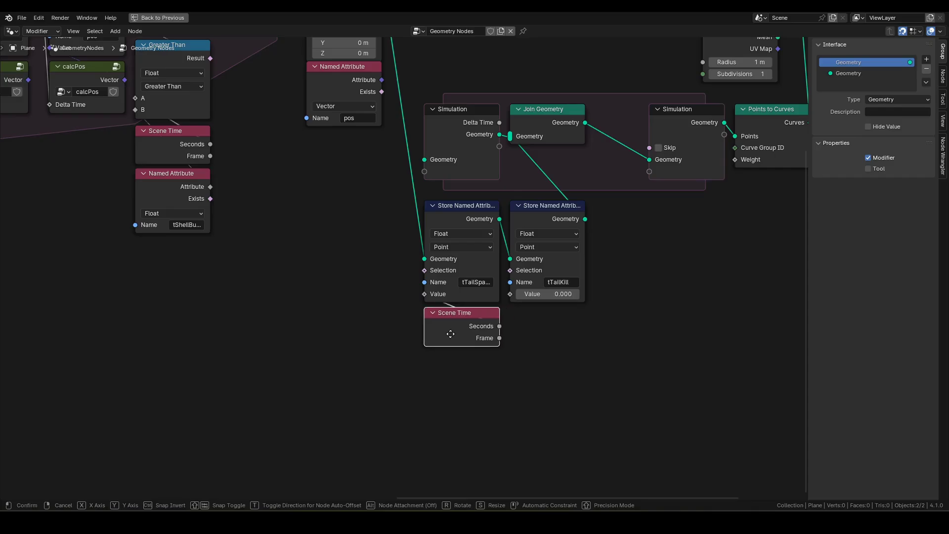
click(450, 335)
middle_drag(512, 333, 494, 329)
click(482, 329)
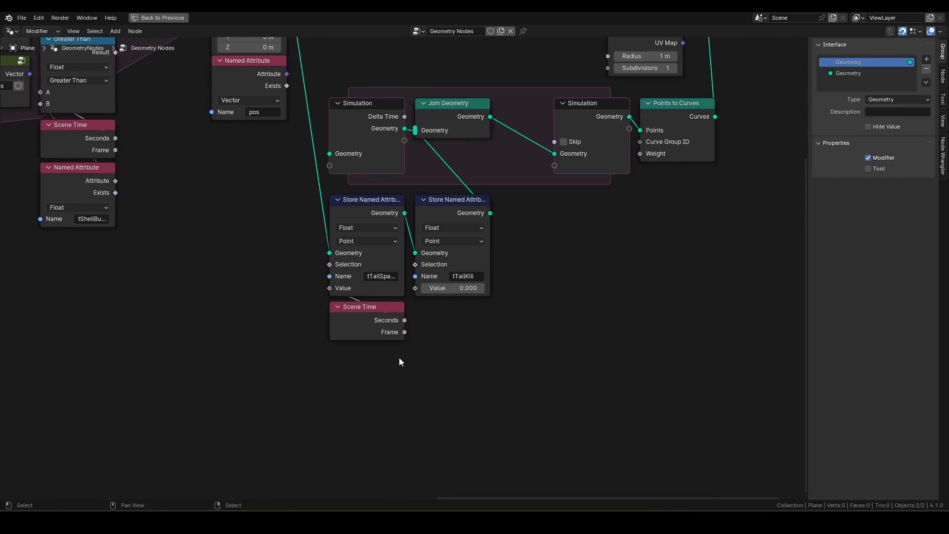
key(F3)
text(sce)
click(450, 376)
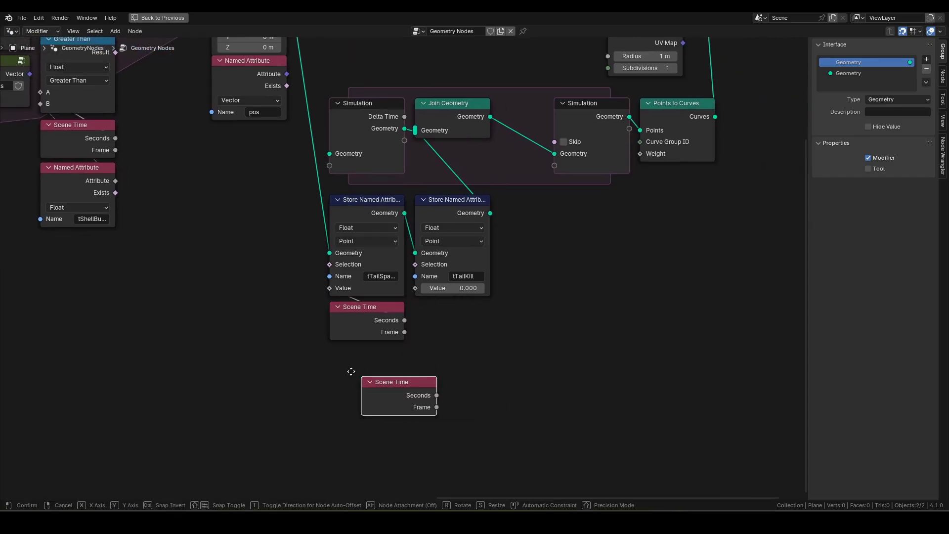
click(408, 387)
key(F3)
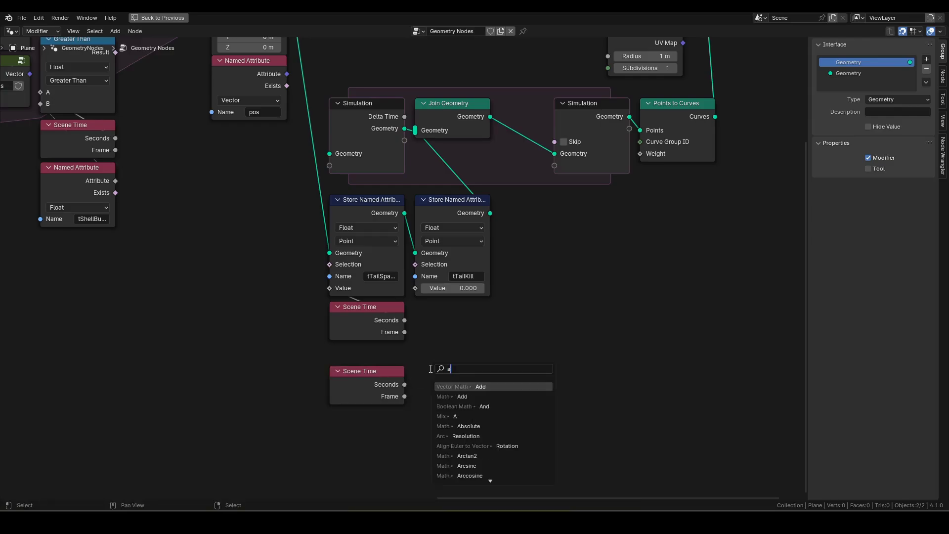
text(add)
key(Return)
click(436, 394)
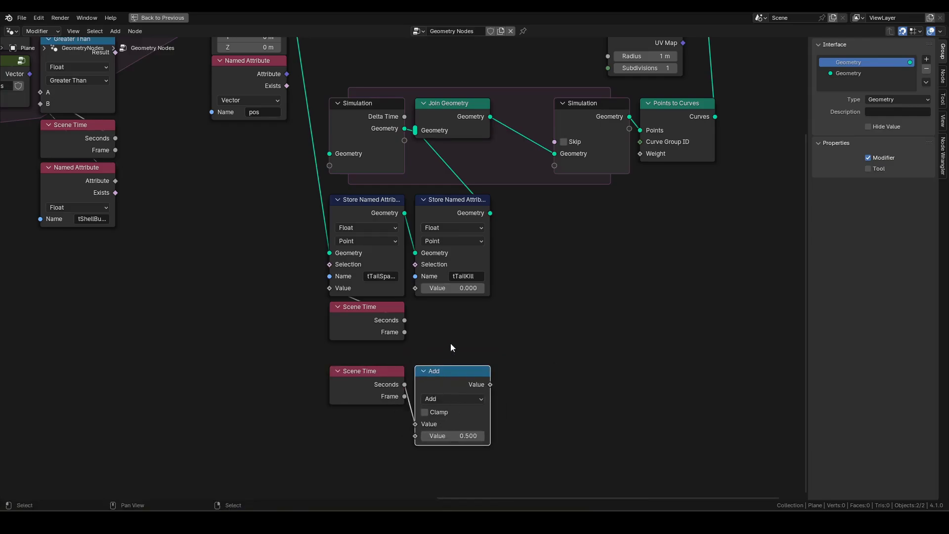
Feed a tailLifetime Named Attribute into Add and connect the result to tTailKill's Value.
middle_drag(406, 438, 440, 393)
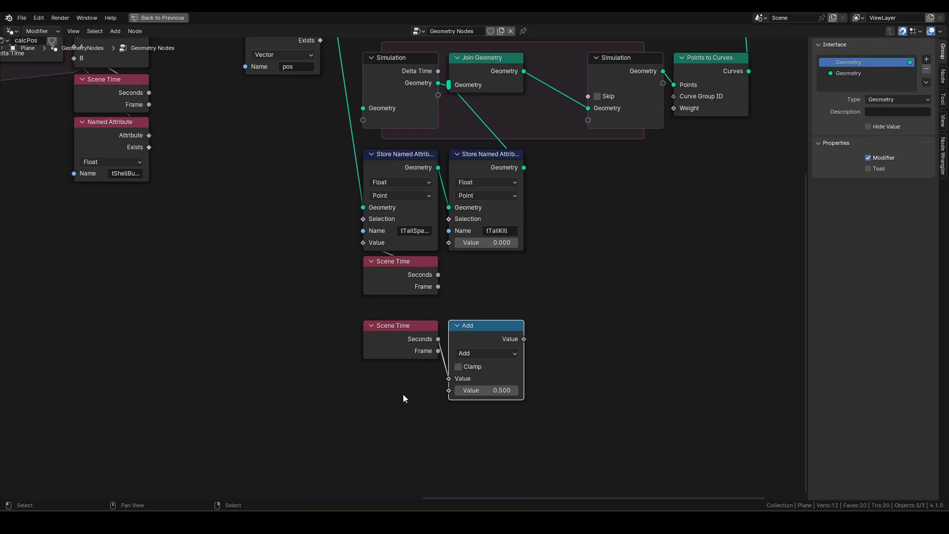
drag(449, 392, 435, 401)
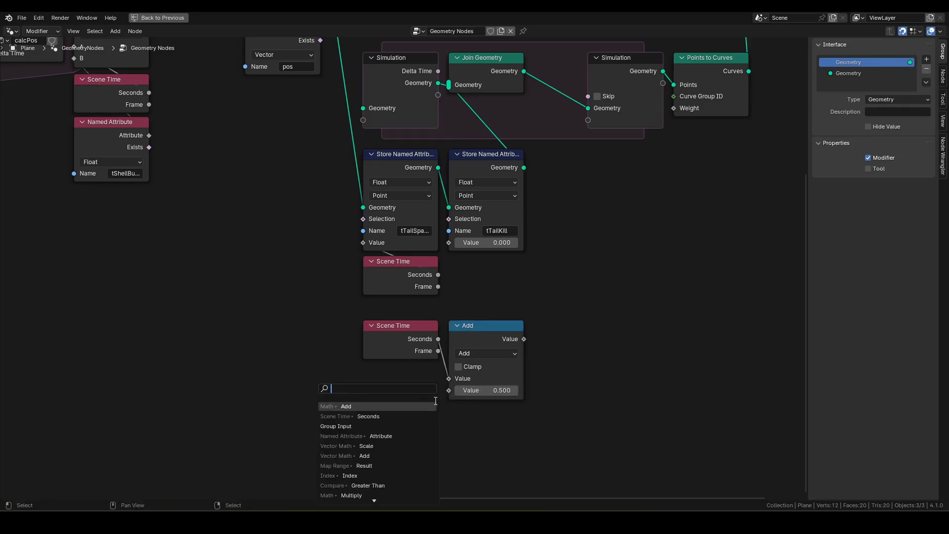
text(na)
key(Return)
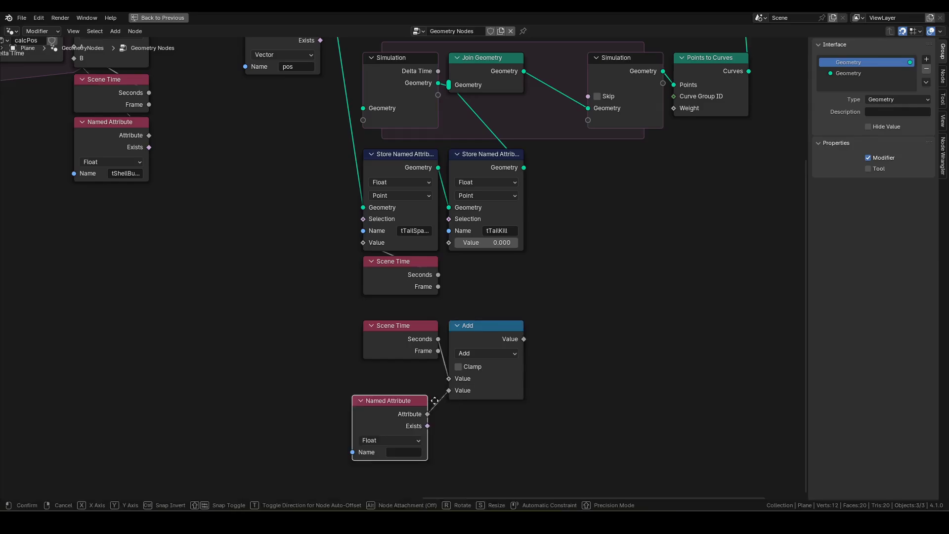
click(440, 383)
click(427, 433)
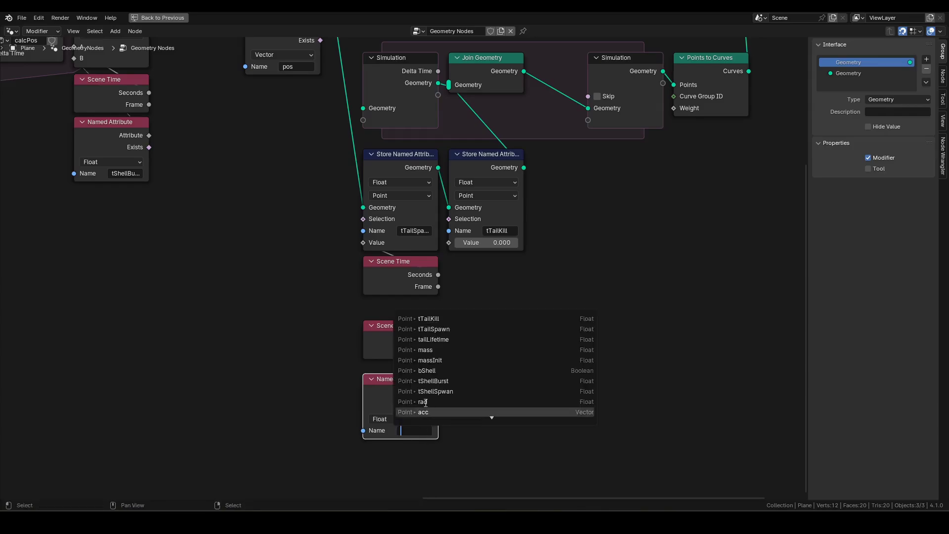
click(449, 339)
drag(524, 339, 452, 249)
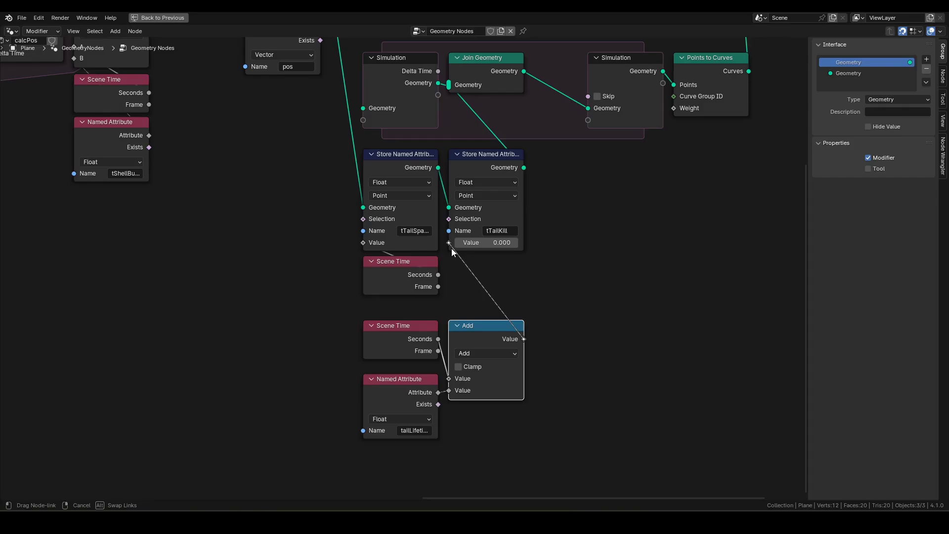
Arrange the math nodes under tTailKill and shift the simulation output and Points to Curves right.
drag(500, 336, 497, 271)
mouse_move(423, 461)
mouse_down()
mouse_move(377, 319)
mouse_move(486, 347)
mouse_up()
middle_drag(666, 267, 664, 314)
mouse_move(664, 313)
mouse_down()
mouse_move(468, 210)
mouse_move(508, 205)
mouse_up()
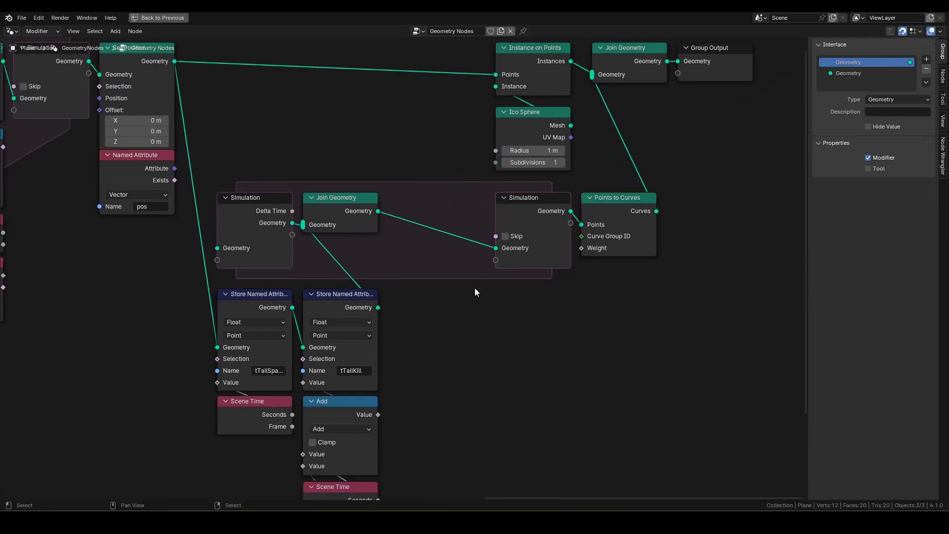
key(F3)
text(deletege)
Insert Delete Geometry before the simulation output, with a float Greater Than driving its Selection.
key(Return)
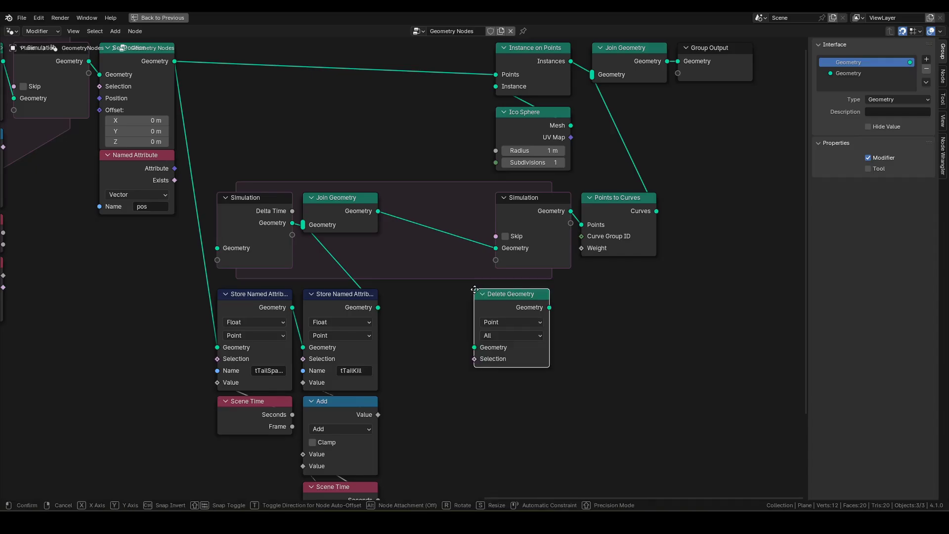
click(414, 188)
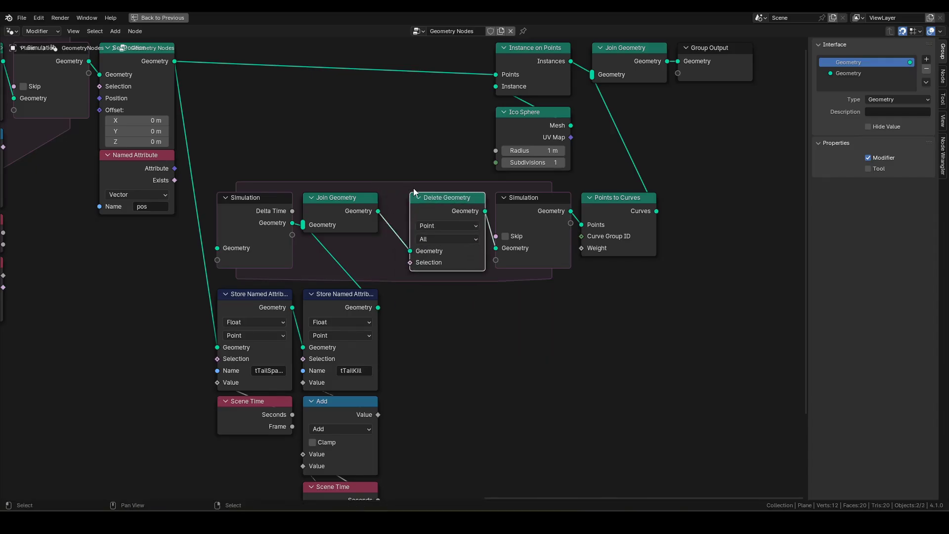
drag(412, 264, 445, 300)
text(greater)
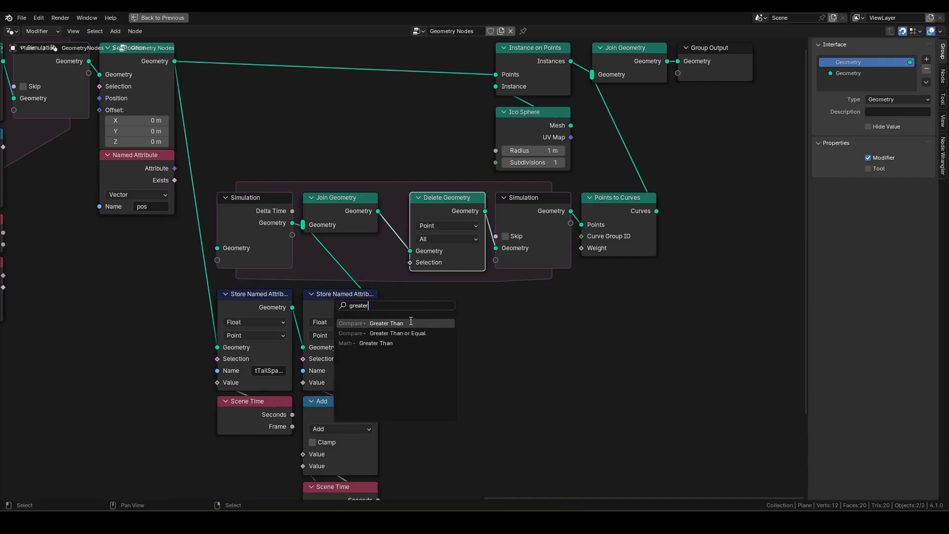
click(410, 323)
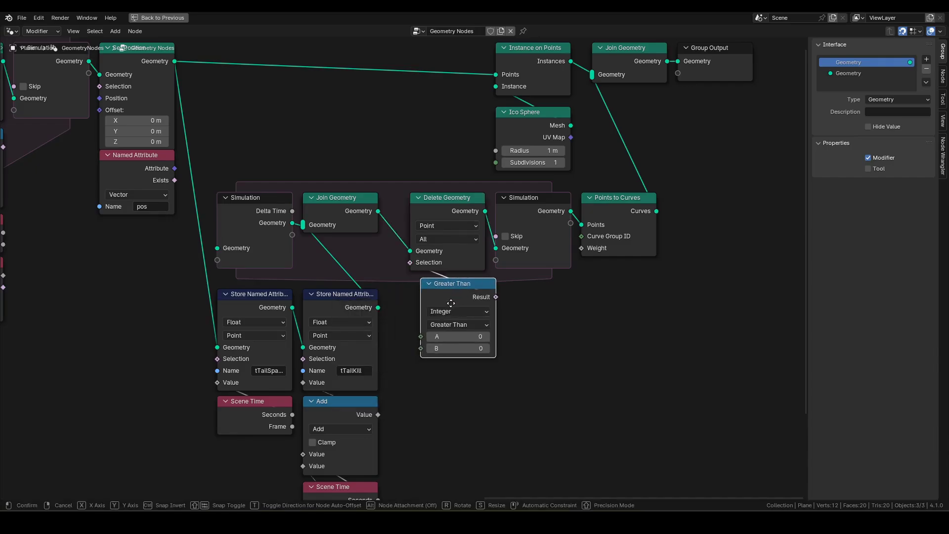
click(490, 334)
middle_drag(491, 334, 470, 251)
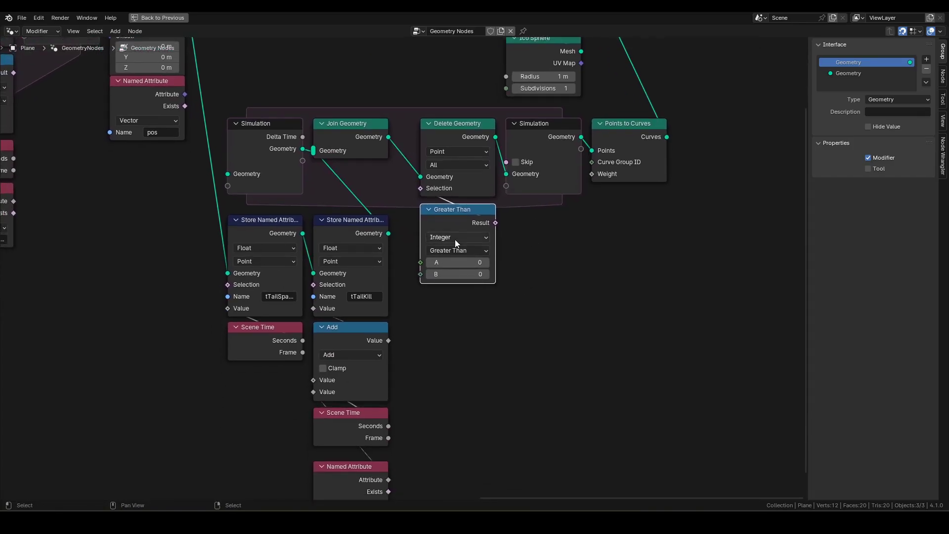
click(455, 240)
click(454, 266)
Feed Scene Time Seconds into Greater Than's A and a tTailKill Named Attribute into B, then tidy the layout.
drag(419, 263, 479, 313)
text(scene)
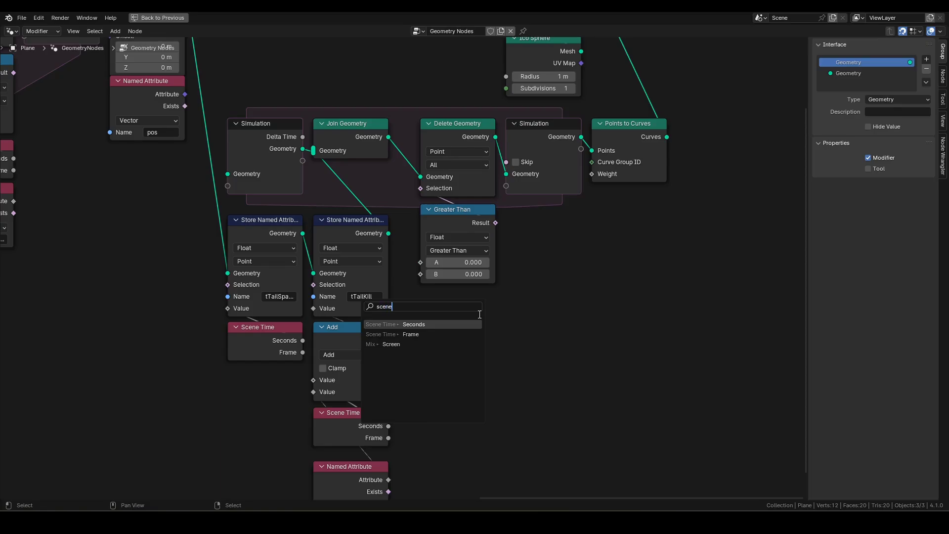
key(Return)
click(495, 312)
drag(467, 223, 573, 243)
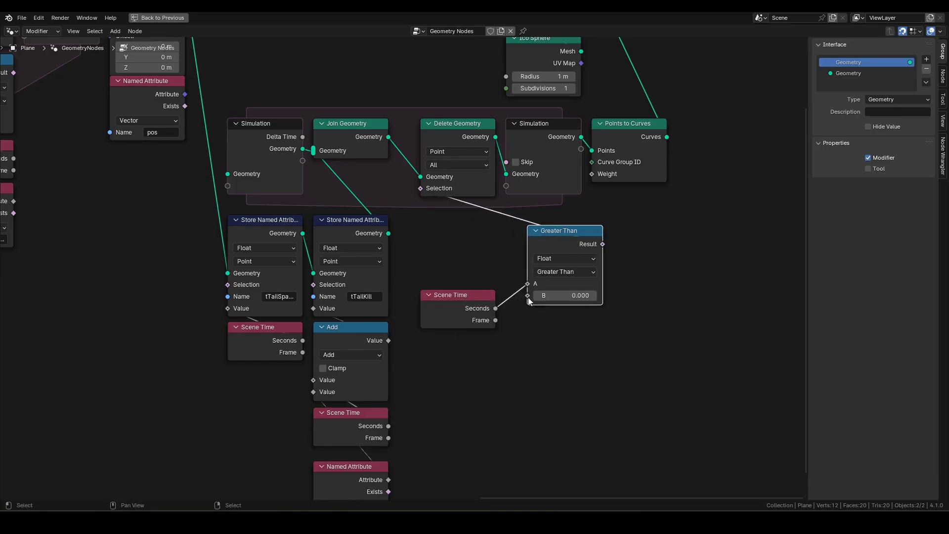
drag(528, 298, 502, 355)
text(na)
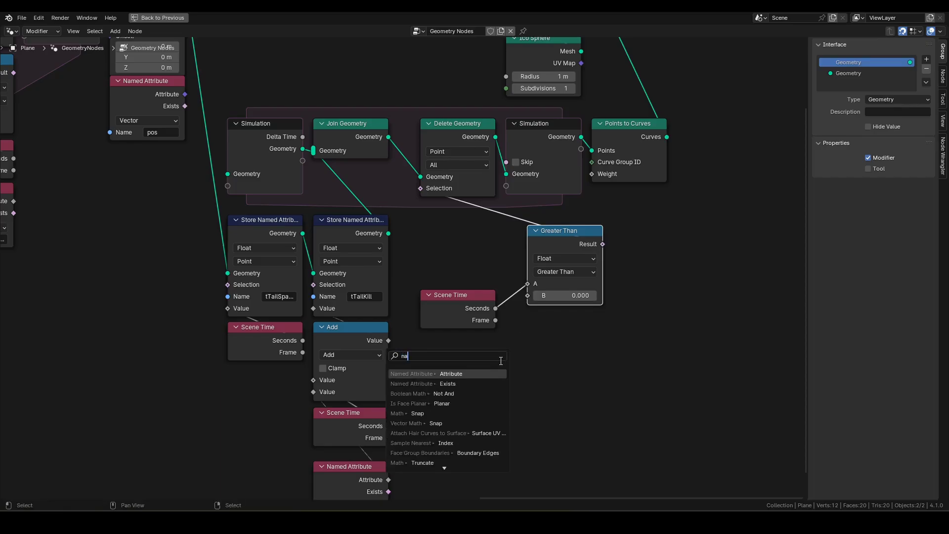
key(Return)
click(492, 362)
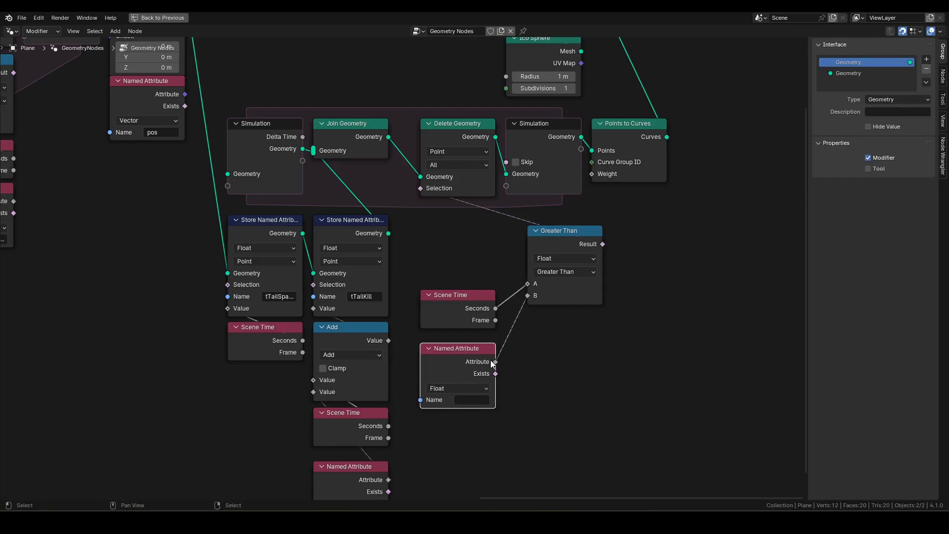
click(465, 400)
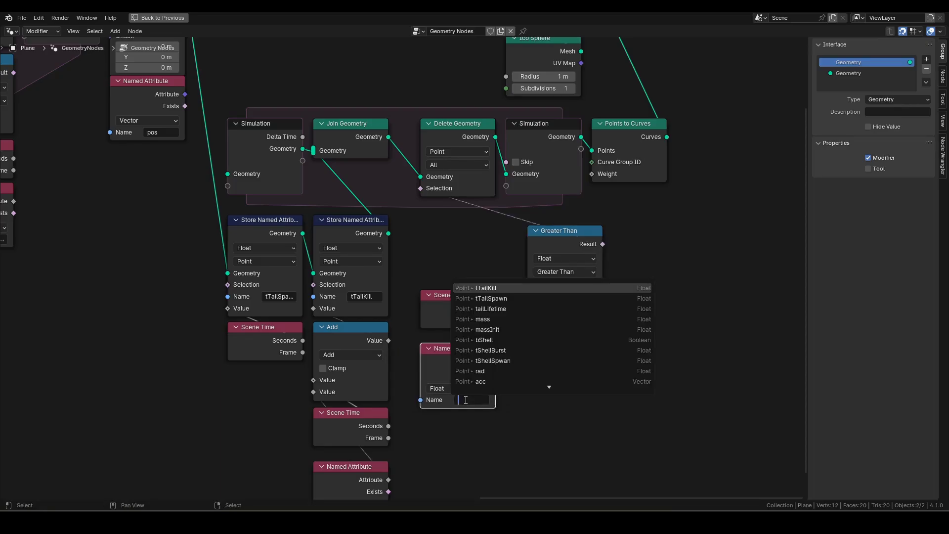
click(501, 289)
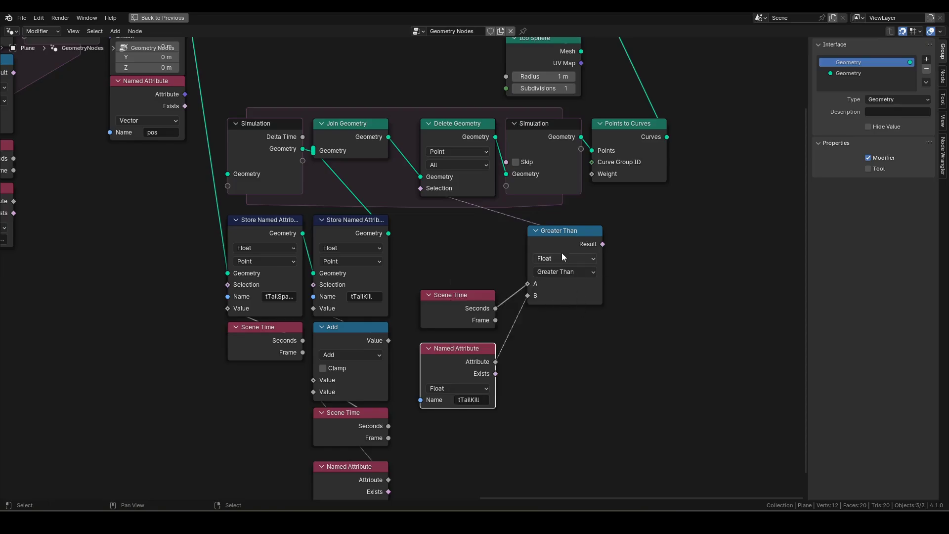
mouse_move(563, 251)
mouse_down()
mouse_move(492, 218)
mouse_move(457, 229)
mouse_up()
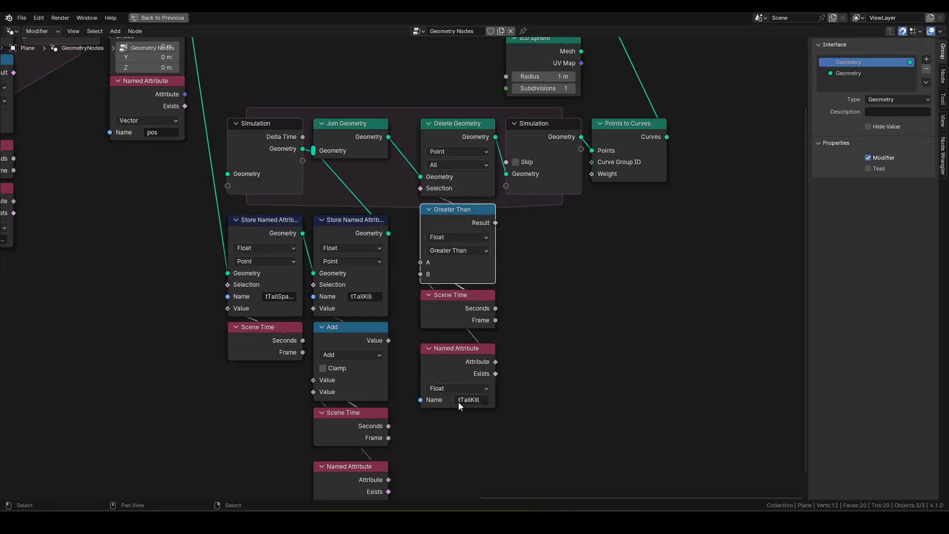
drag(452, 356, 451, 345)
click(594, 339)
key(ctrl+space)
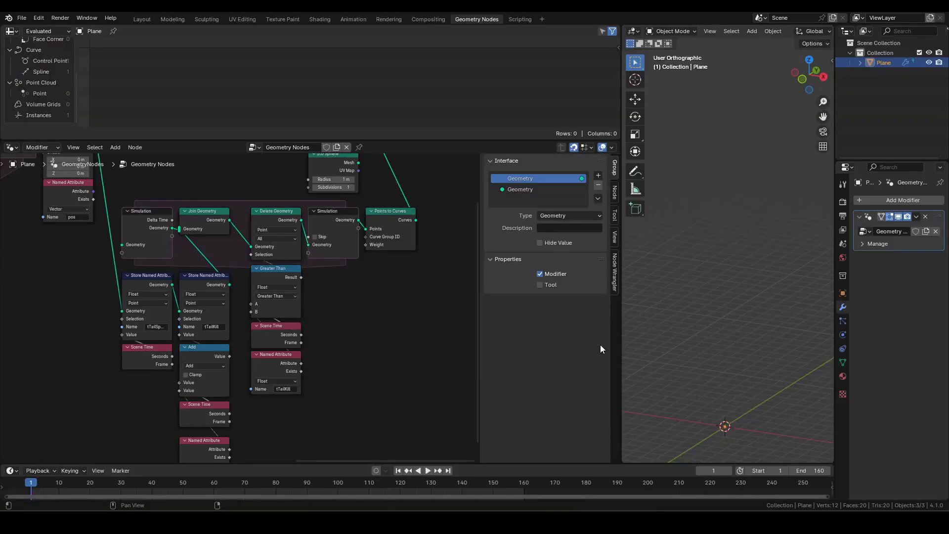
shift+middle_drag(713, 335, 705, 297)
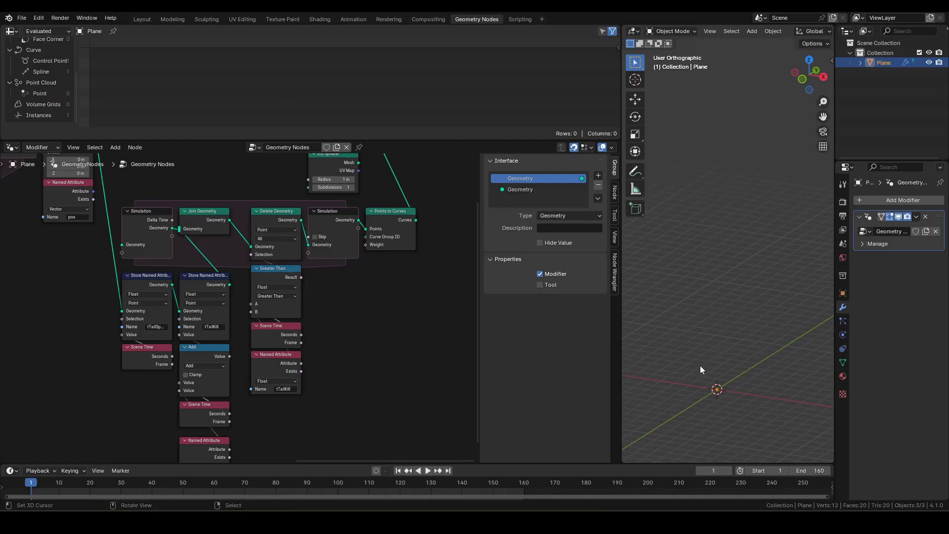
key(space)
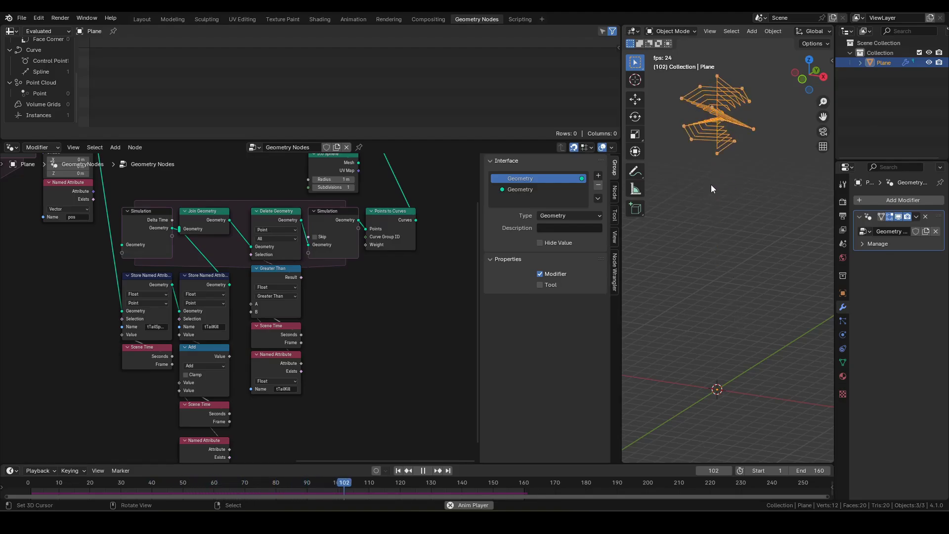
key(space)
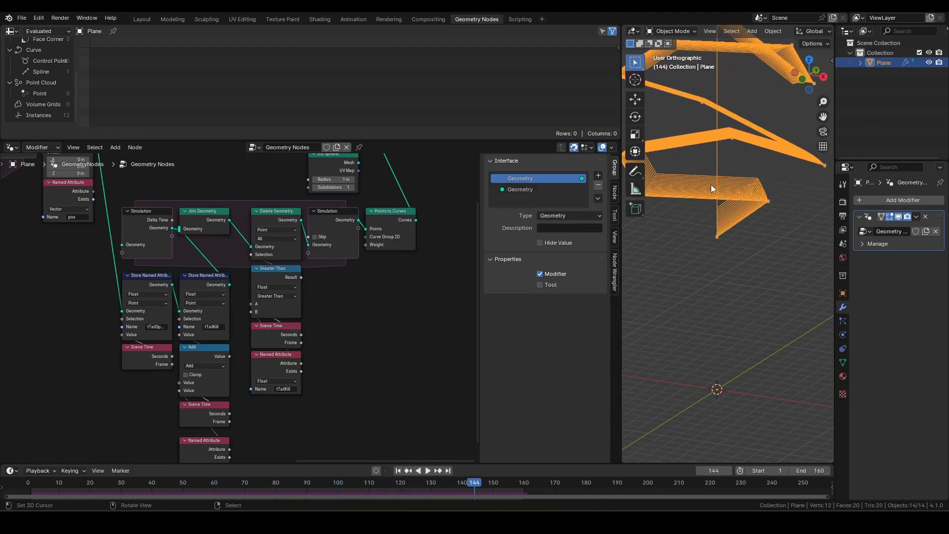
key(shift+Left)
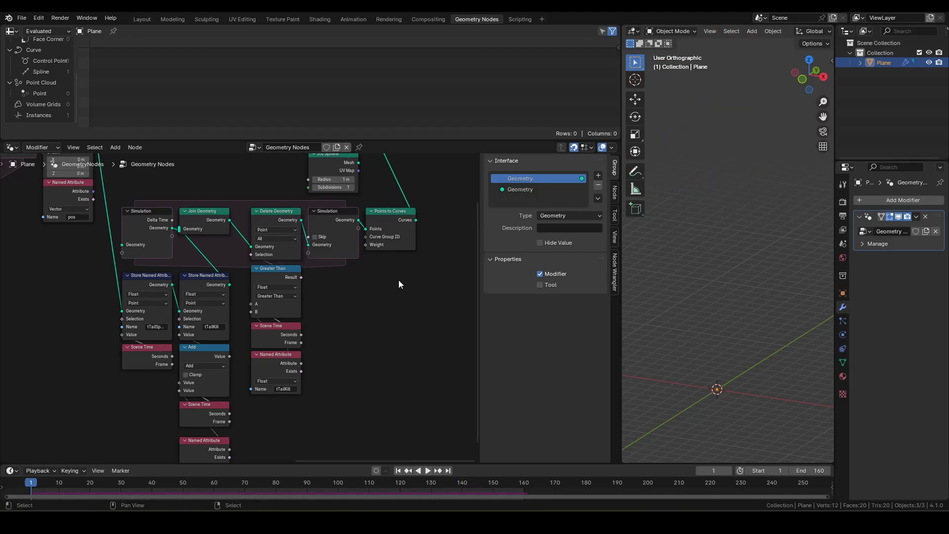
Maximize the node editor and zoom out over the whole firework tree, checking Points to Curves.
key(ctrl+space)
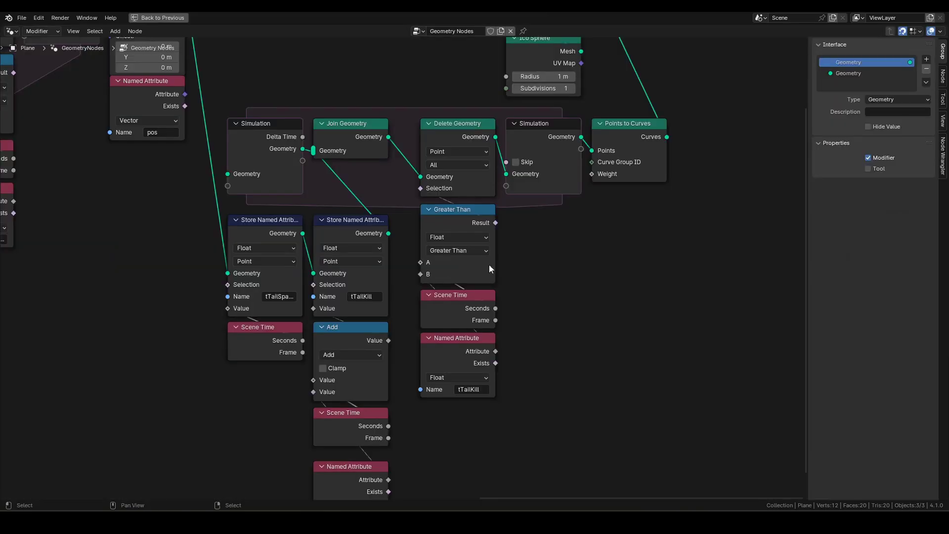
middle_drag(512, 257, 545, 262)
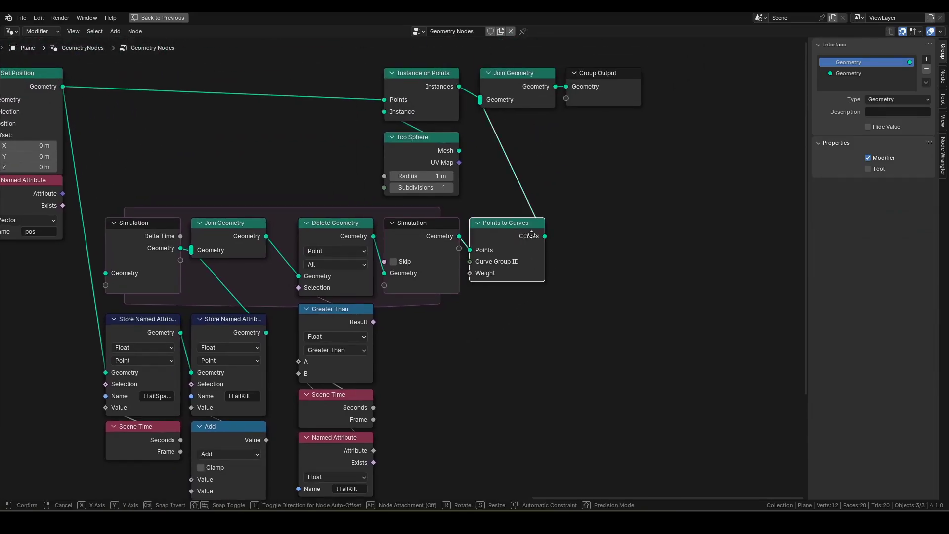
drag(523, 249, 544, 248)
mouse_move(518, 262)
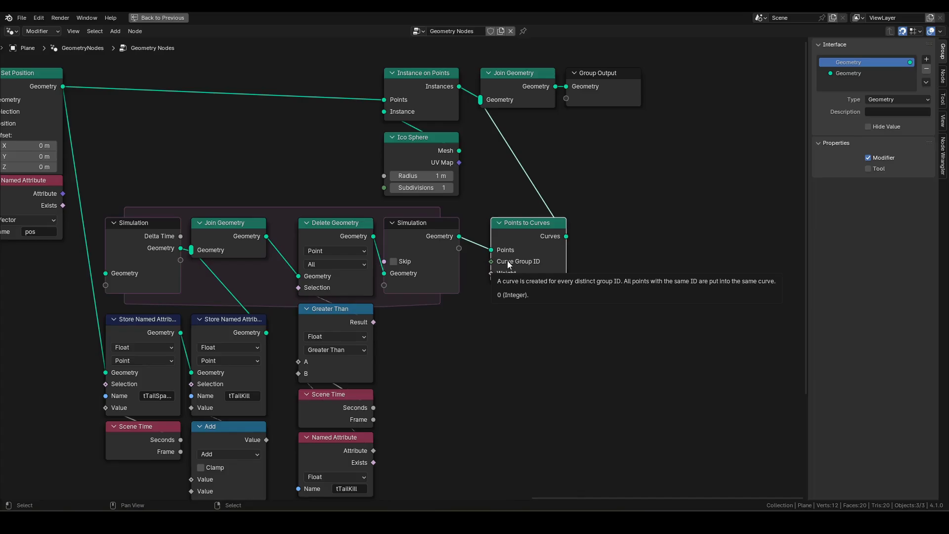
middle_drag(449, 365, 658, 361)
scroll(256, 336, down, 2)
Enter the initShell group and shift its Group Output right to make room.
middle_drag(256, 337, 172, 364)
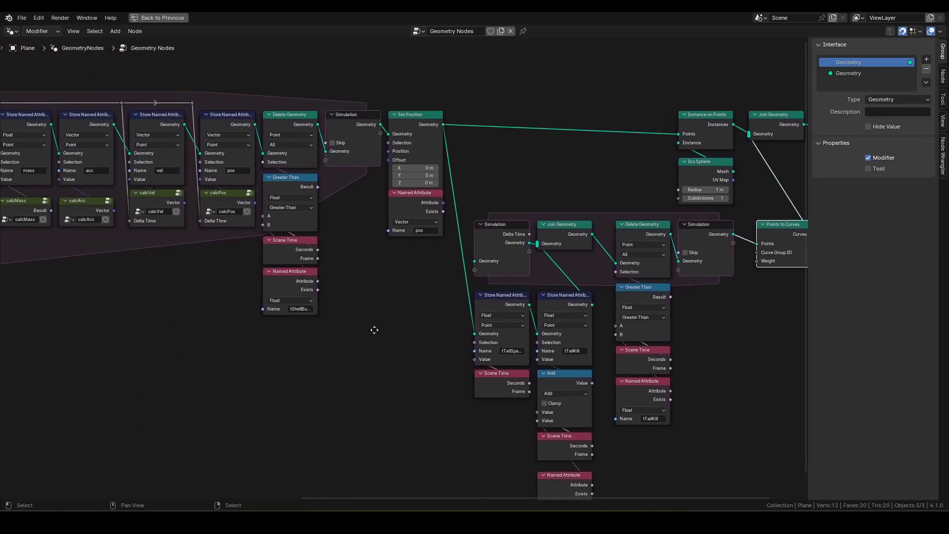
scroll(172, 365, up, 2)
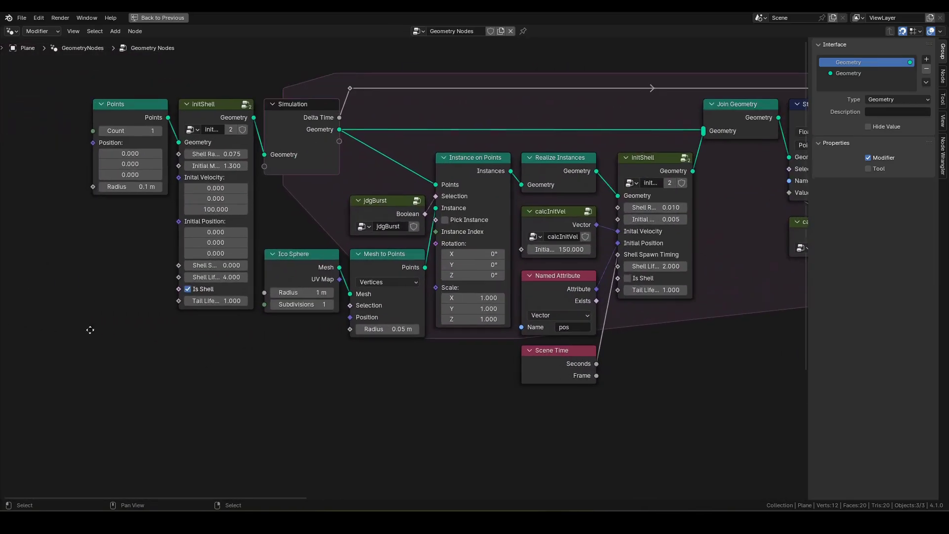
middle_drag(182, 113, 245, 188)
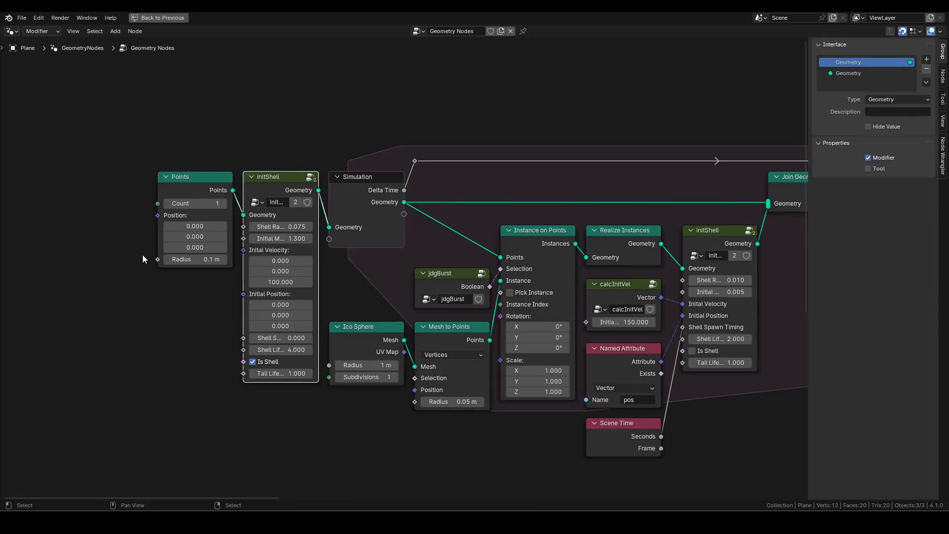
key(Tab)
ctrl+scroll(373, 265, down, 3)
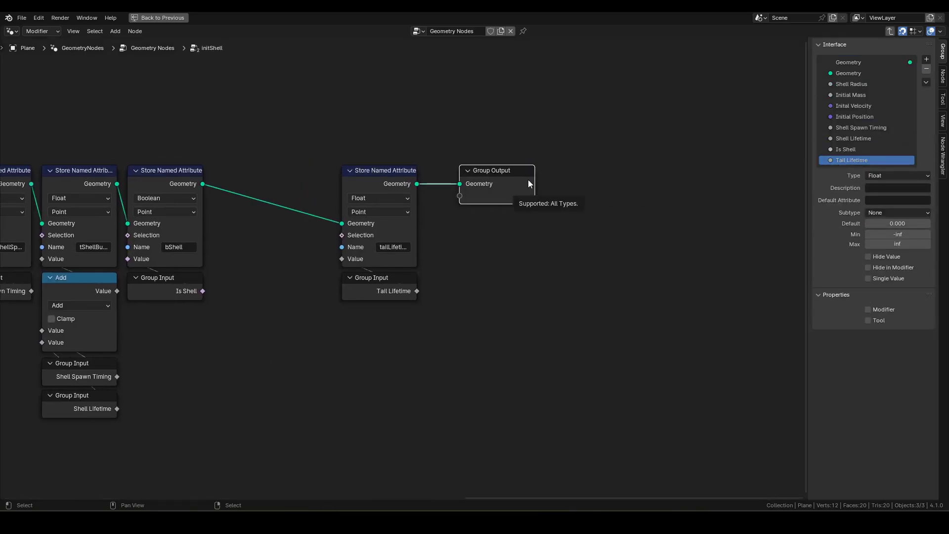
drag(527, 179, 645, 180)
Insert an Integer Store Named Attribute named shellId before Group Output.
key(F3)
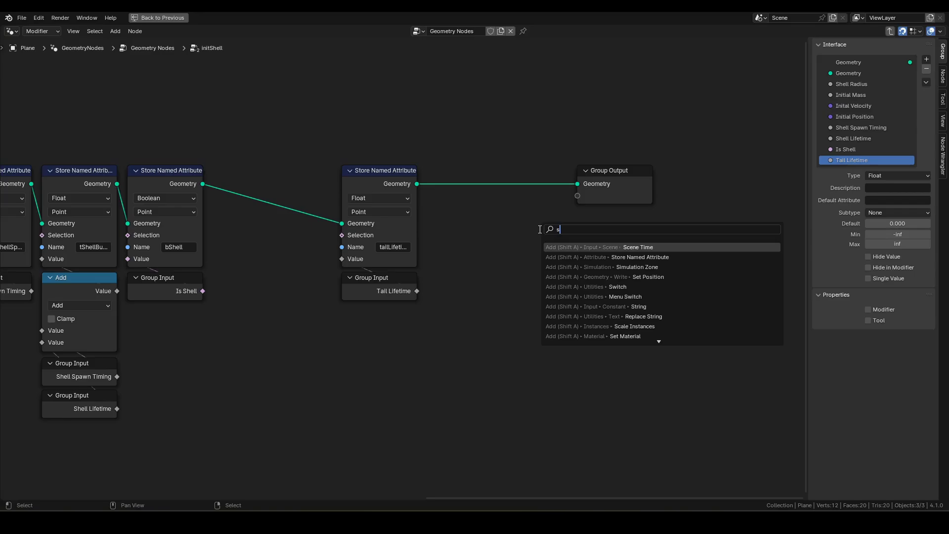
text(store)
key(Down)
key(Return)
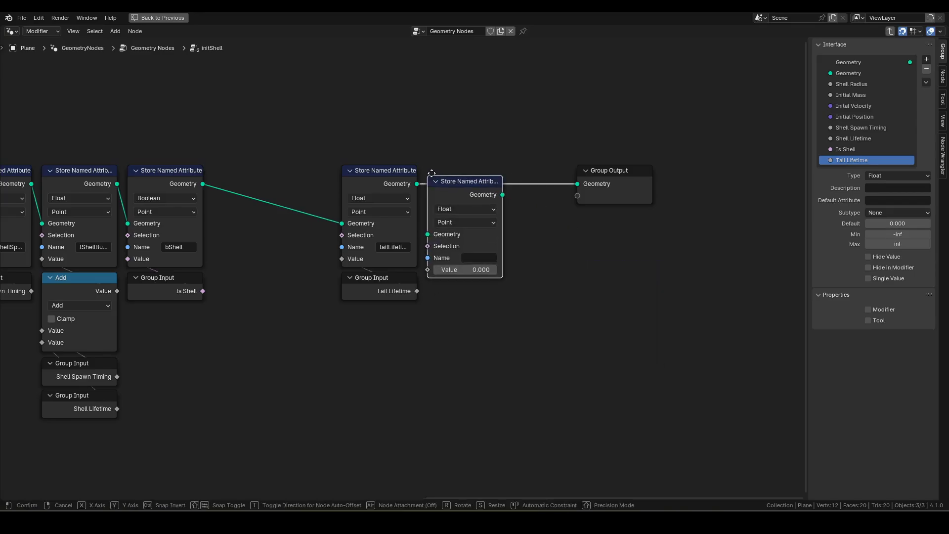
click(433, 169)
drag(475, 175, 467, 178)
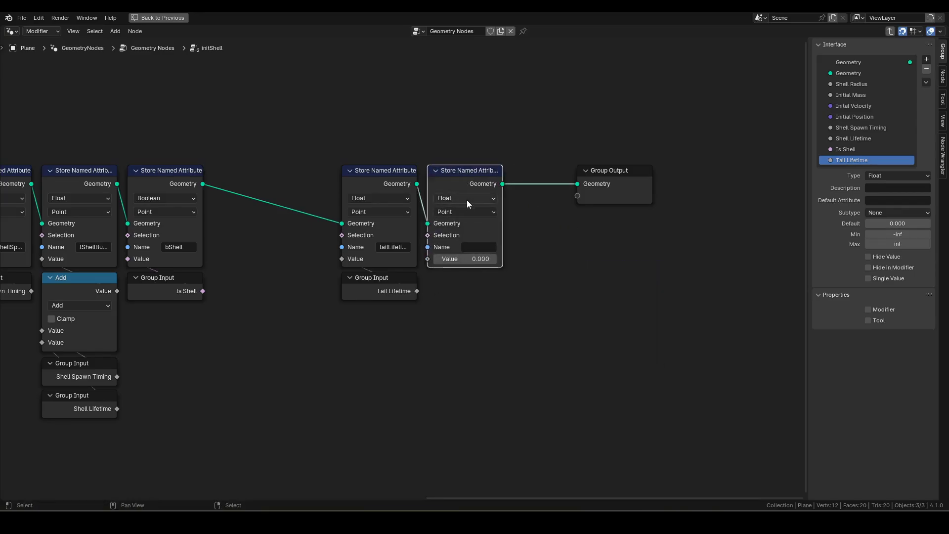
click(466, 199)
click(462, 237)
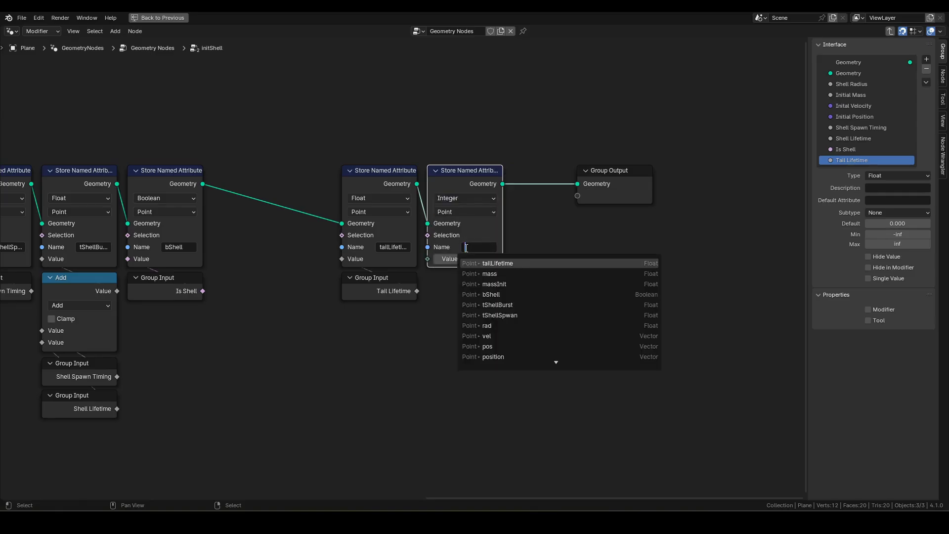
text(shellId)
key(Return)
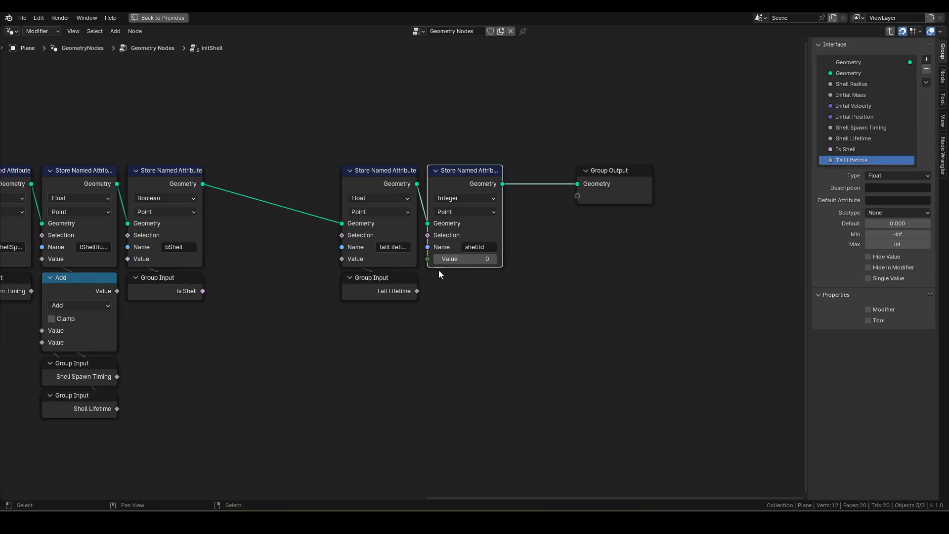
Feed the stored value from a new group input socket named Shell ID.
key(shift+a)
text(group)
key(Return)
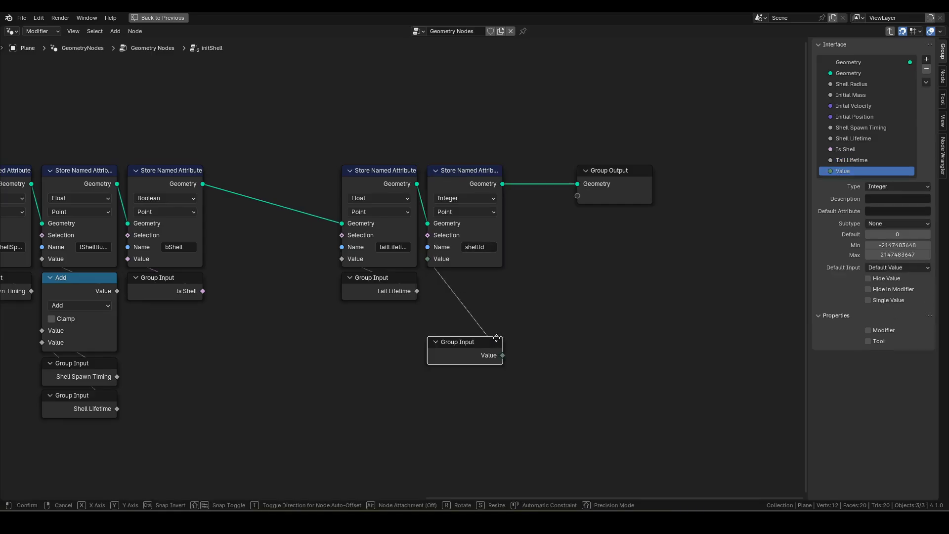
click(501, 279)
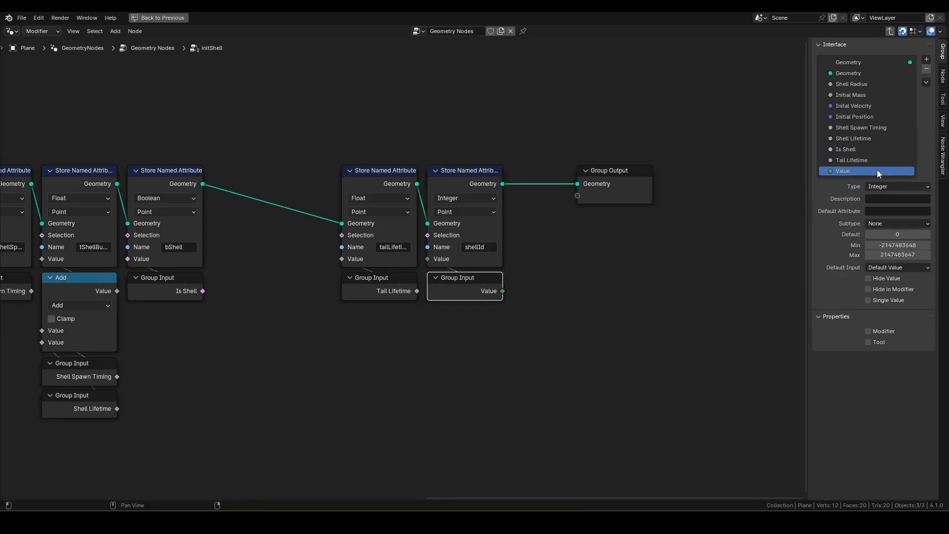
double_click(849, 172)
text(Shell I)
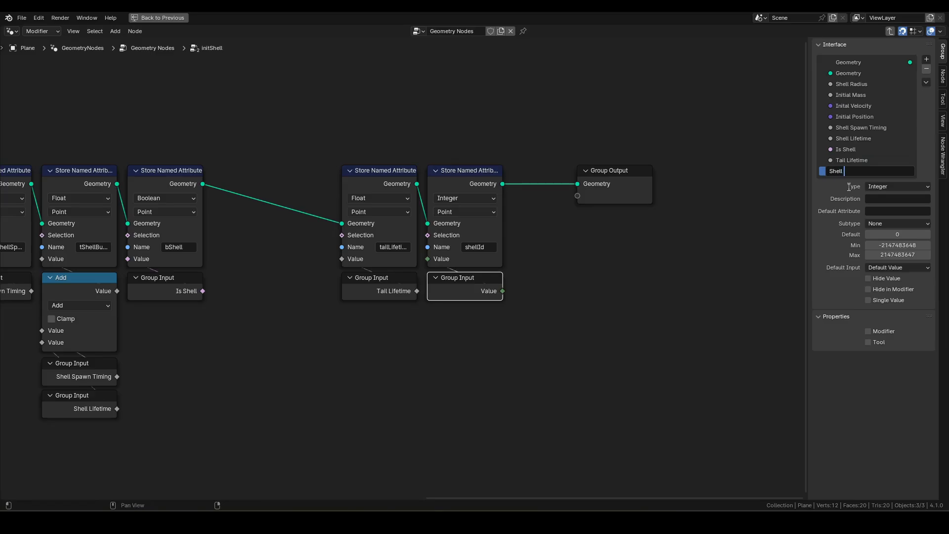
text(D)
key(Return)
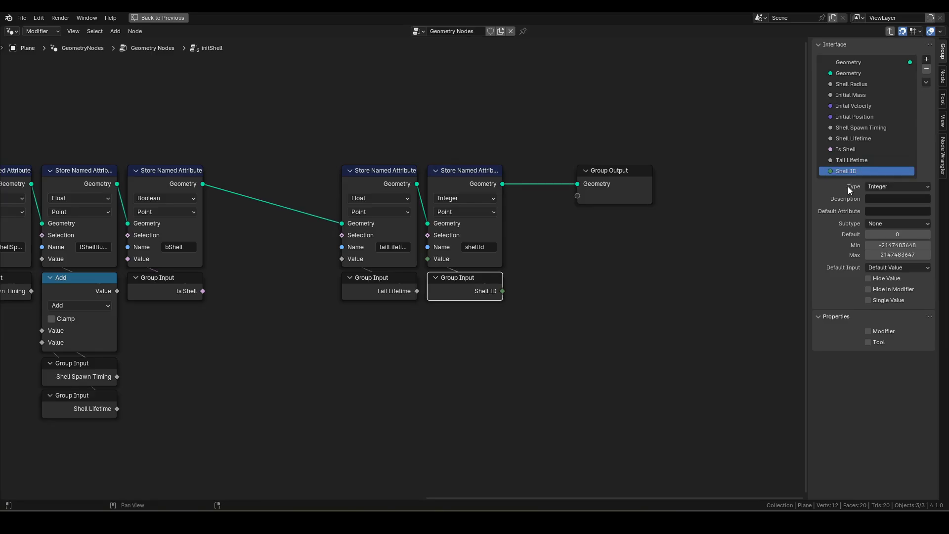
Back in the main tree, add an Attribute Statistic node on the Simulation geometry.
key(Tab)
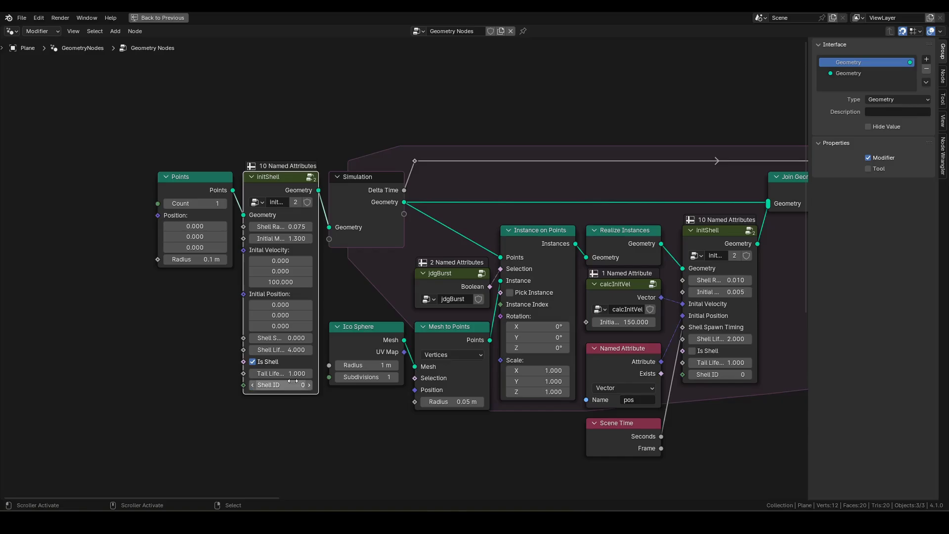
middle_drag(738, 399, 665, 353)
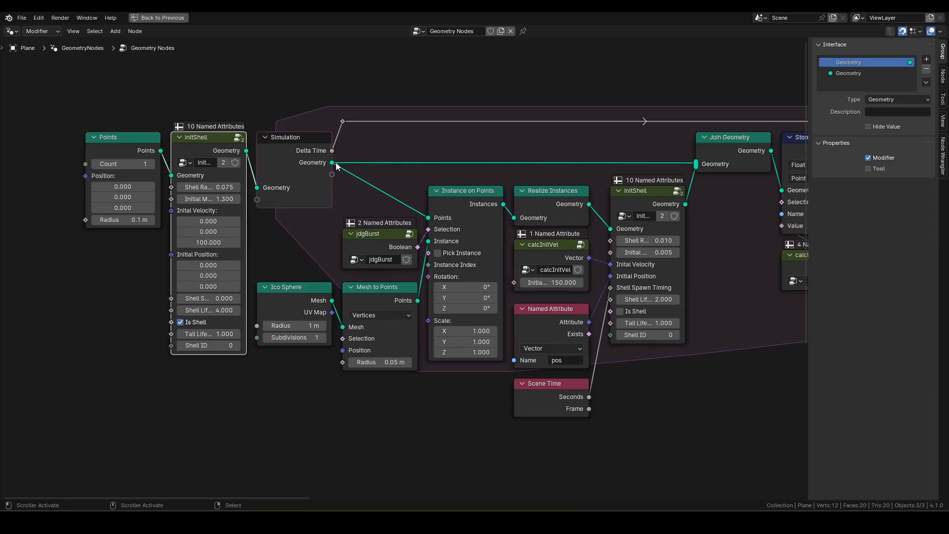
mouse_move(332, 162)
mouse_down()
mouse_move(354, 153)
mouse_move(512, 472)
mouse_up()
click(549, 406)
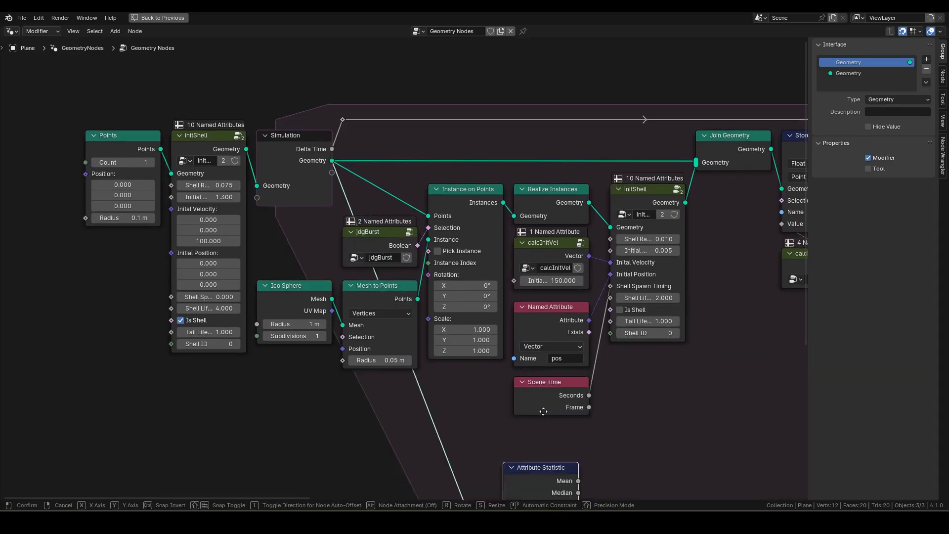
click(560, 361)
middle_drag(647, 449, 638, 318)
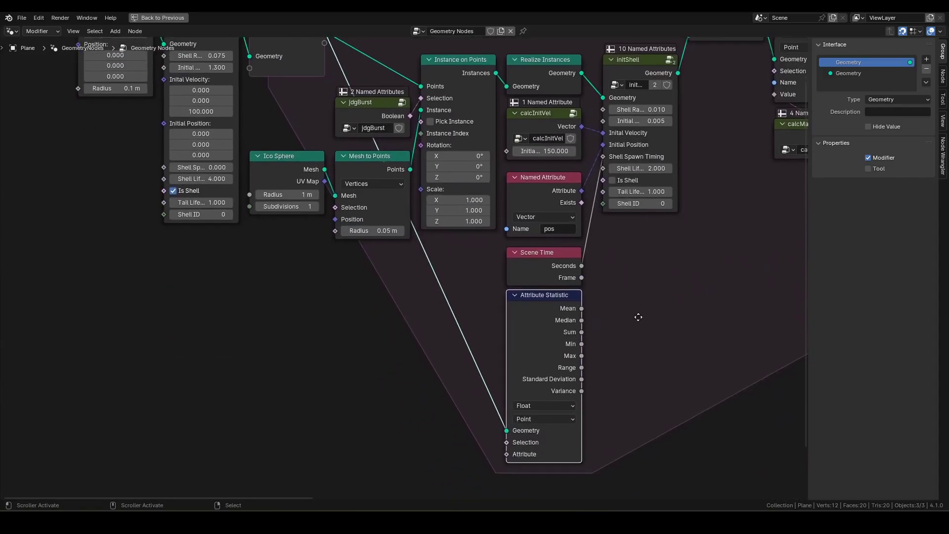
Feed Attribute Statistic's Attribute input from a Named Attribute reading shellId.
drag(507, 446, 486, 463)
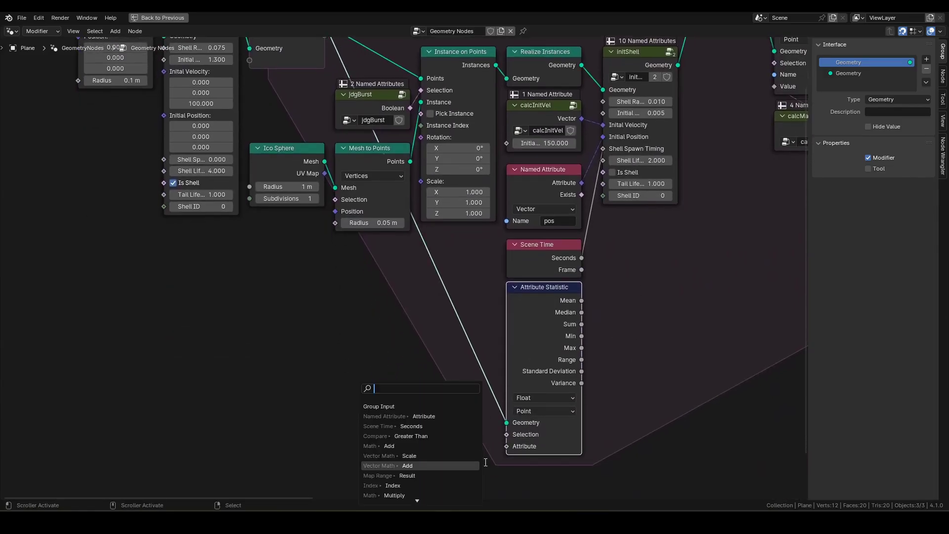
text(named)
key(Return)
click(487, 438)
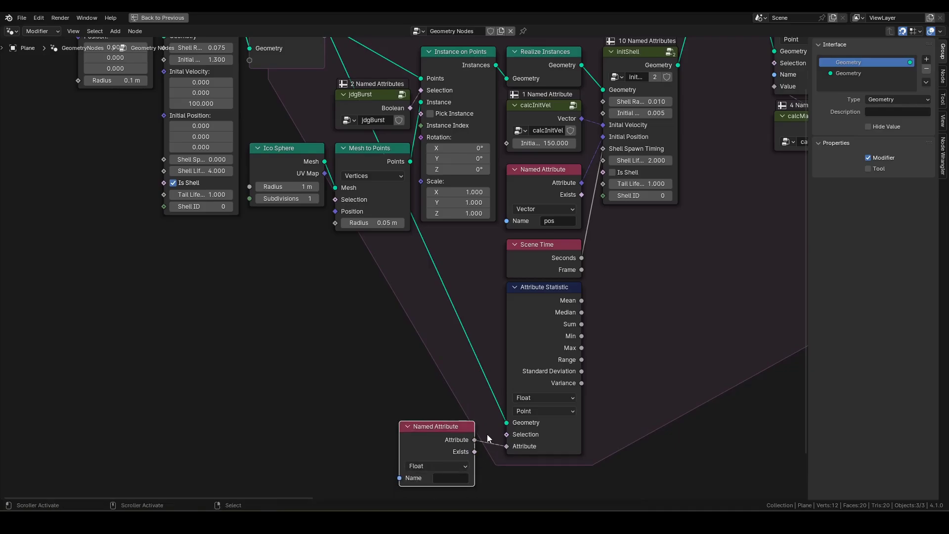
click(447, 480)
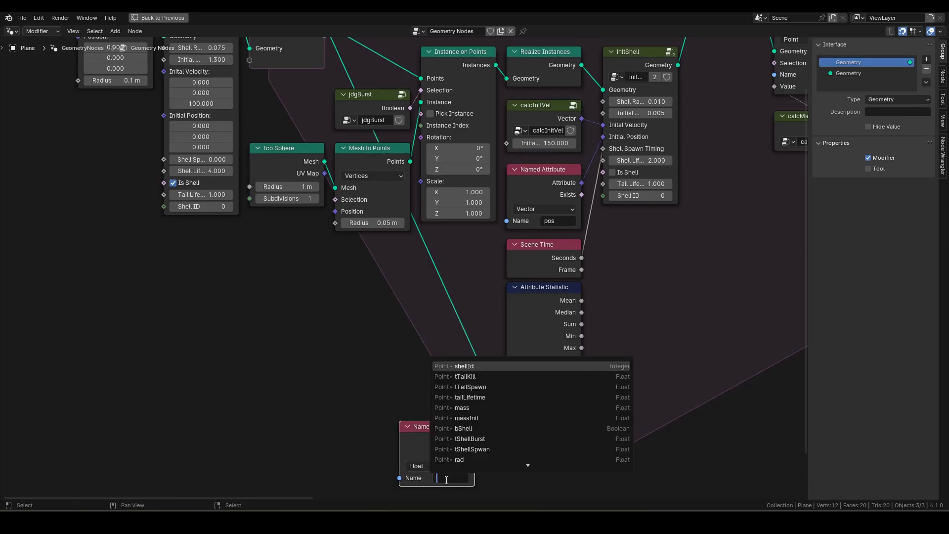
click(481, 366)
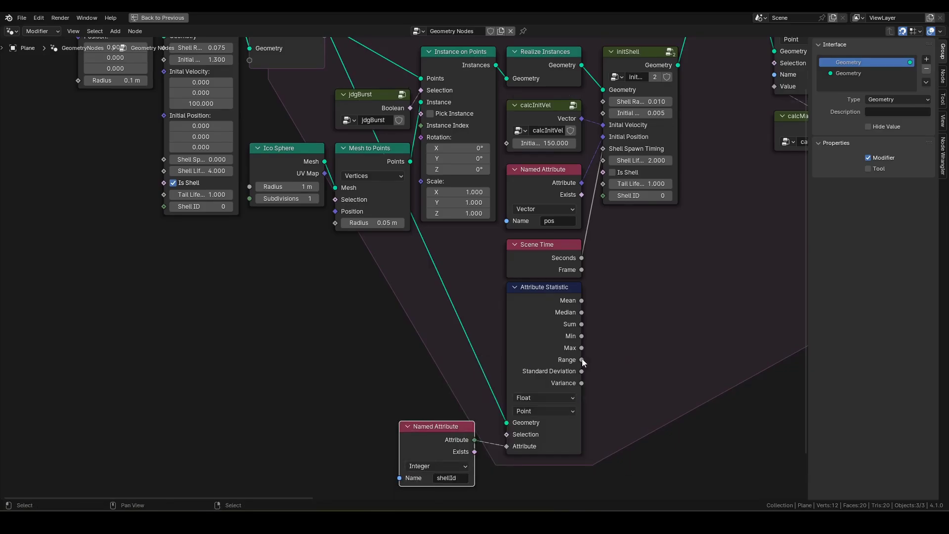
Add 1 to the statistic's Max with a Math Add node.
mouse_move(582, 347)
mouse_down()
mouse_move(641, 335)
mouse_move(604, 335)
mouse_up()
text(add)
click(611, 353)
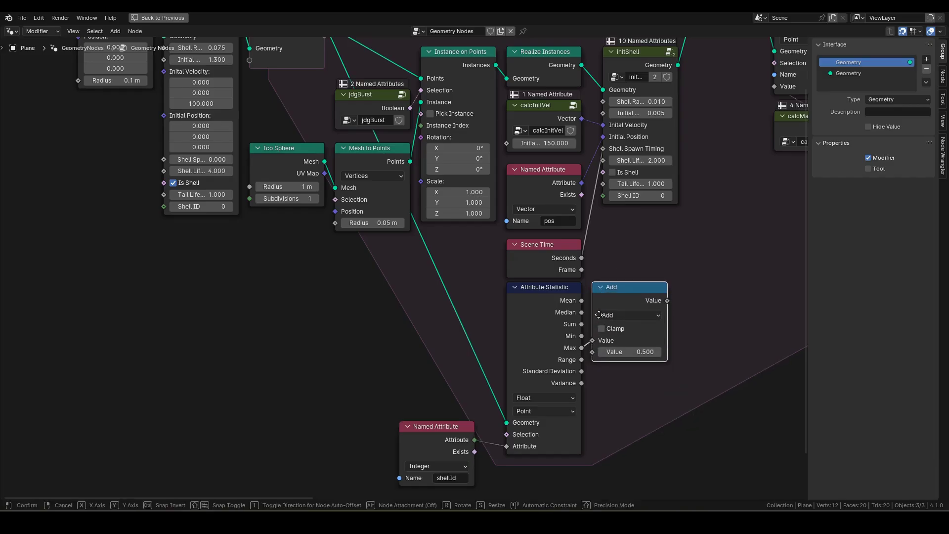
click(599, 315)
middle_drag(698, 314, 670, 313)
click(599, 354)
text(1)
key(Return)
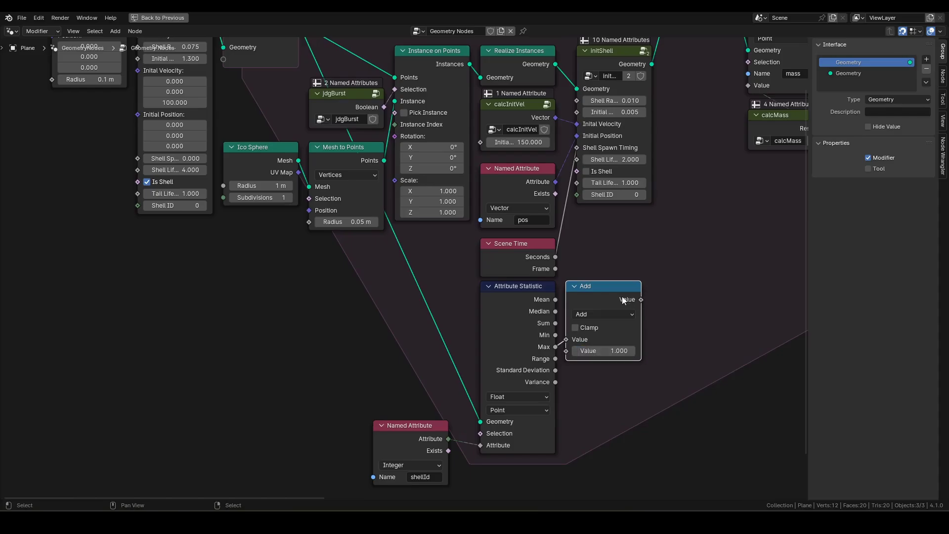
Add a duplicate Add node that sums the first result with an Index node.
key(shift+d)
click(708, 299)
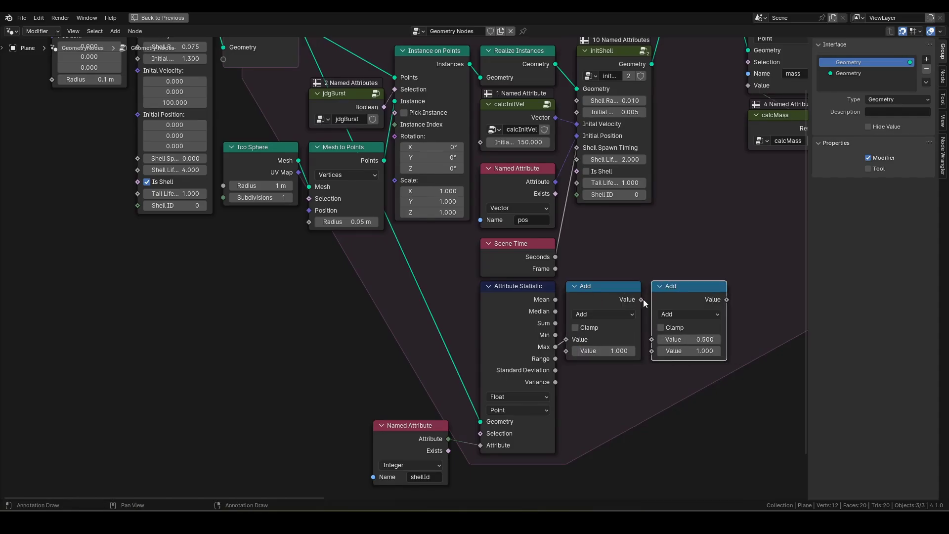
mouse_move(641, 299)
mouse_down()
mouse_move(653, 338)
mouse_move(634, 392)
mouse_up()
text(ind)
key(Return)
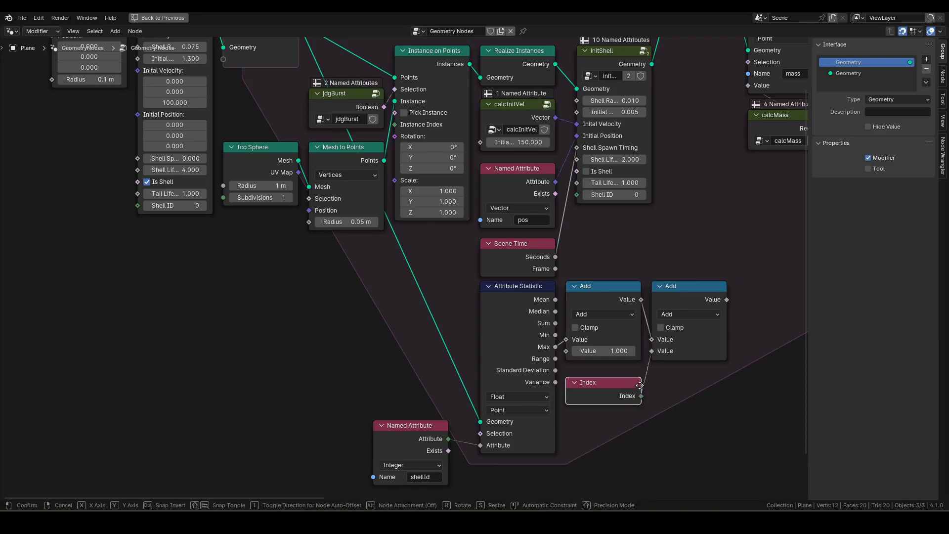
click(643, 384)
Connect the final sum to initShell's Shell ID and tidy the nodes, hiding unused sockets.
middle_drag(655, 376, 588, 407)
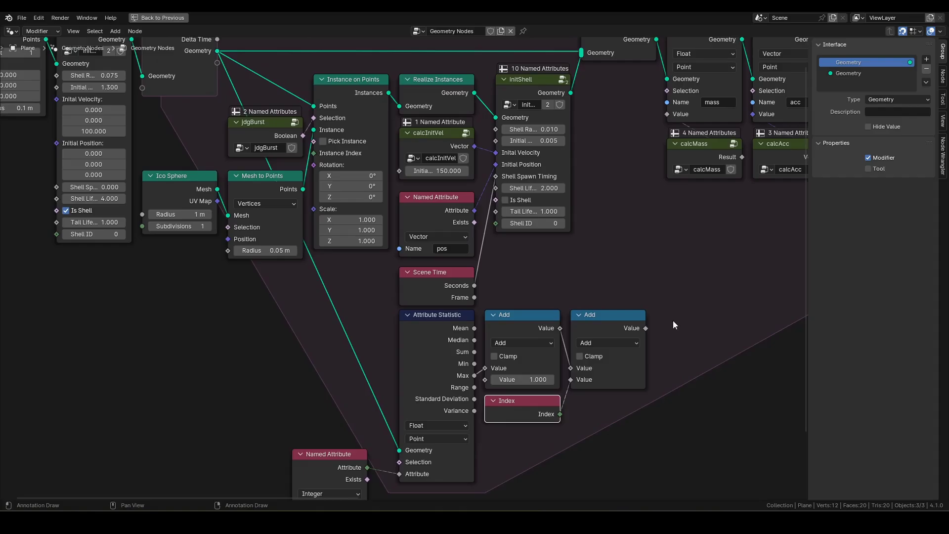
drag(646, 328, 498, 225)
click(429, 384)
key(ctrl+h)
middle_drag(429, 423, 431, 368)
drag(341, 407, 352, 354)
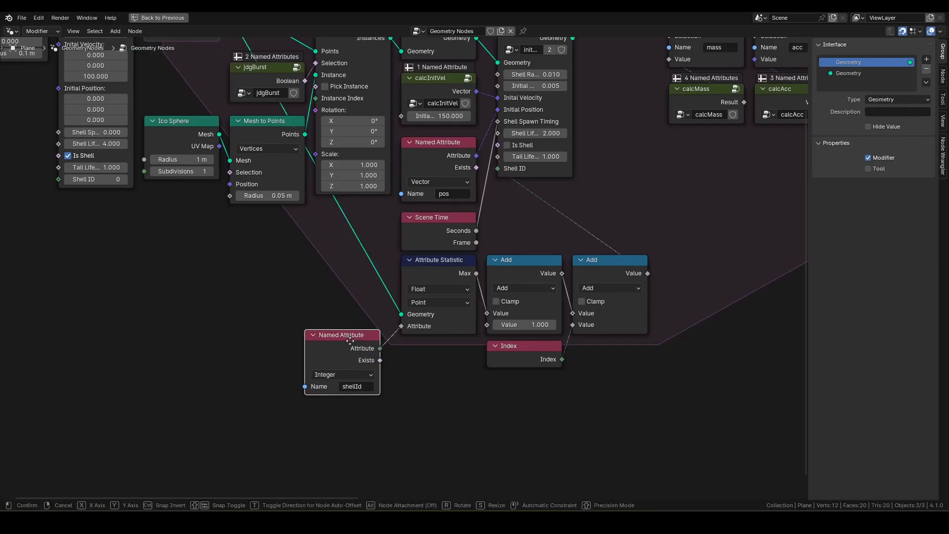
click(499, 385)
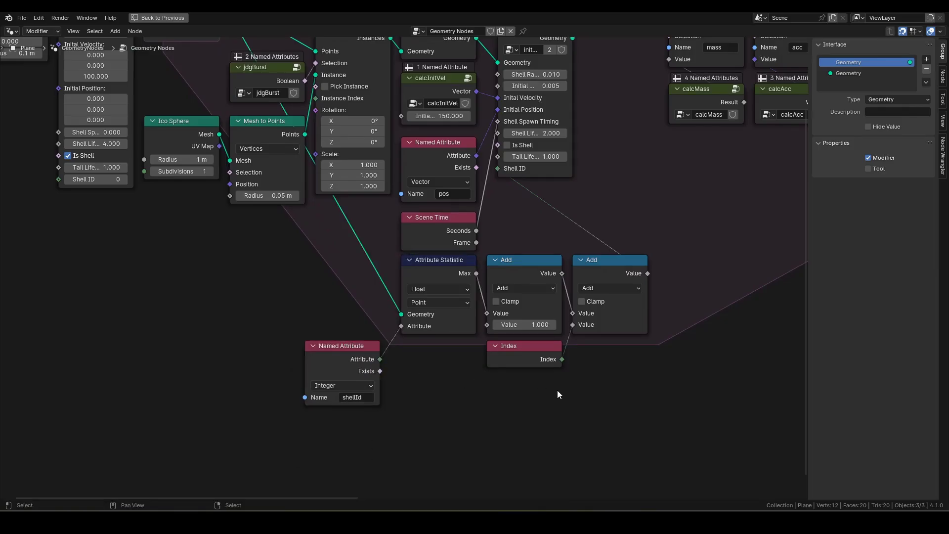
ctrl+scroll(640, 354, right, 5)
ctrl+scroll(604, 371, right, 5)
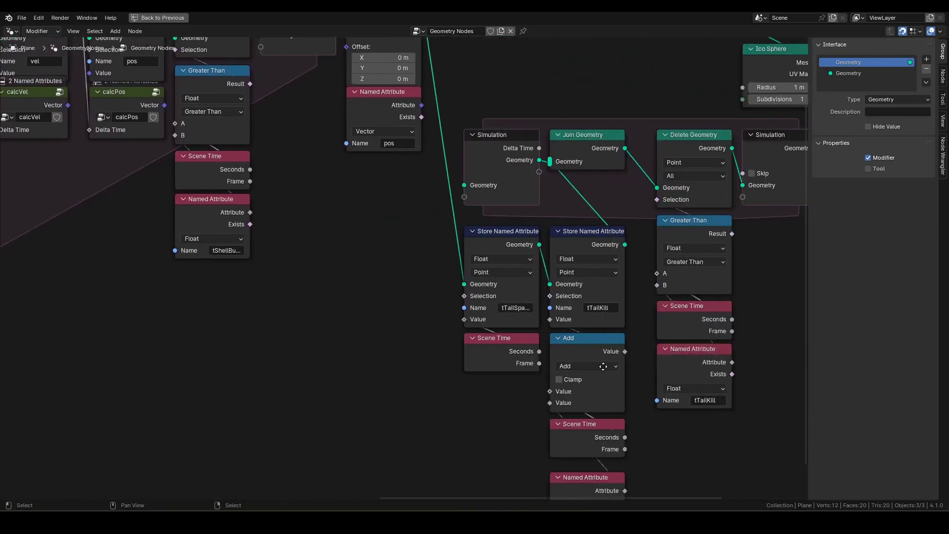
Place a Named Attribute node reading integer shellId below Points to Curves.
middle_drag(796, 336, 391, 371)
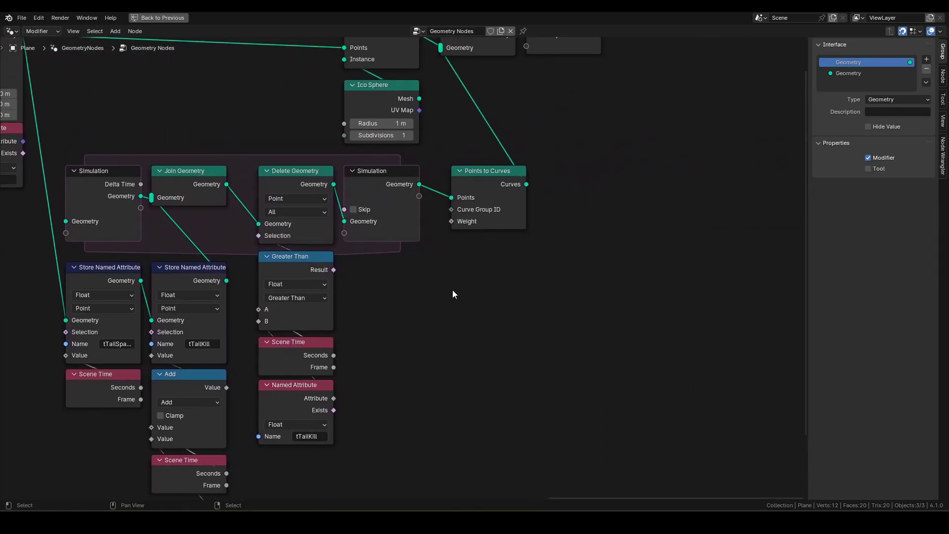
middle_drag(452, 294, 516, 350)
drag(515, 284, 540, 345)
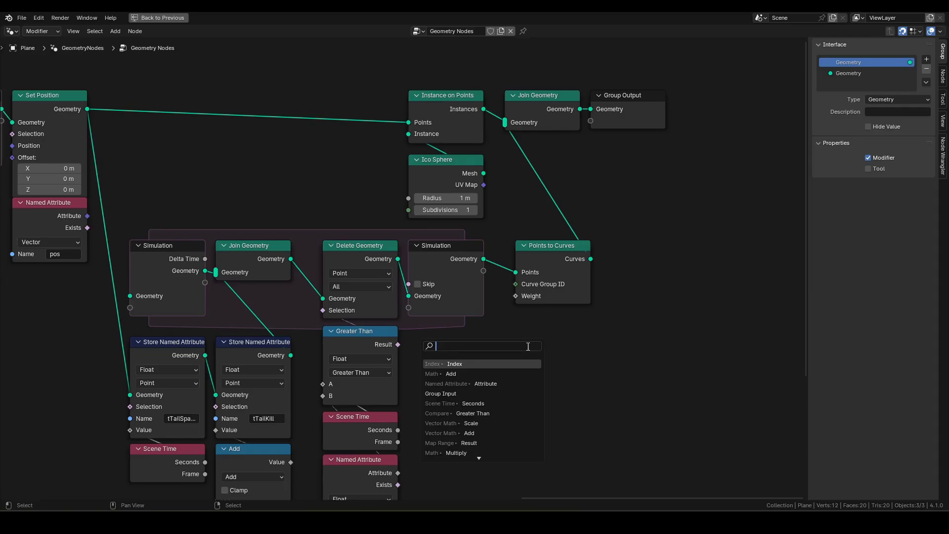
text(na)
key(Return)
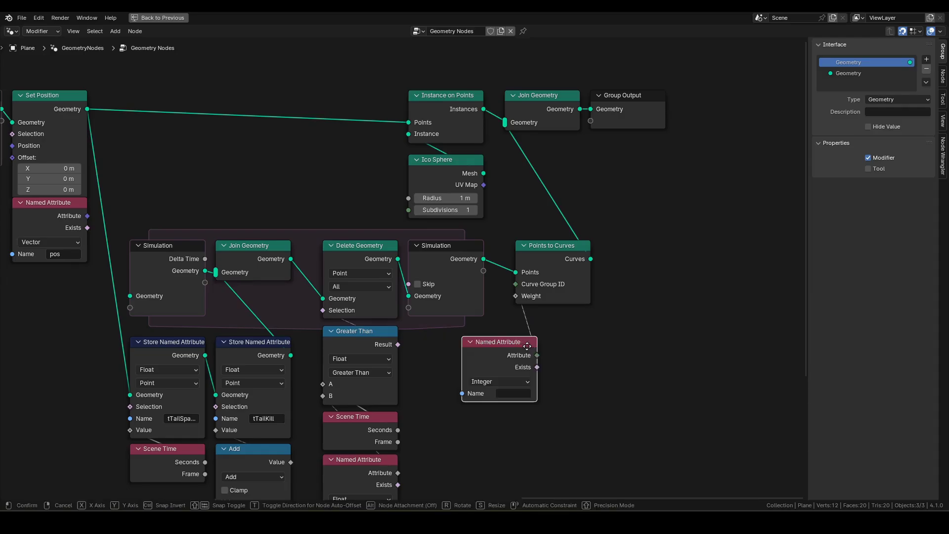
click(577, 324)
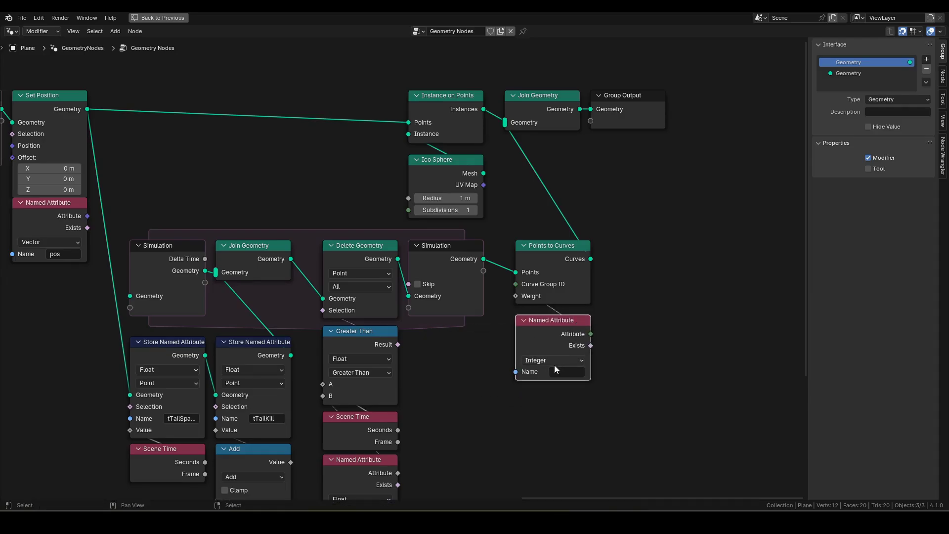
click(562, 370)
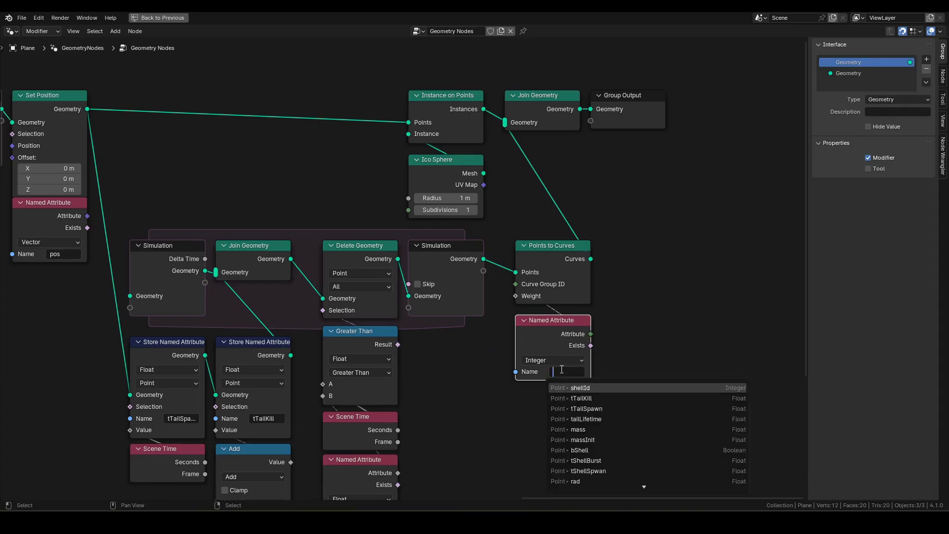
click(583, 391)
middle_drag(629, 337, 610, 310)
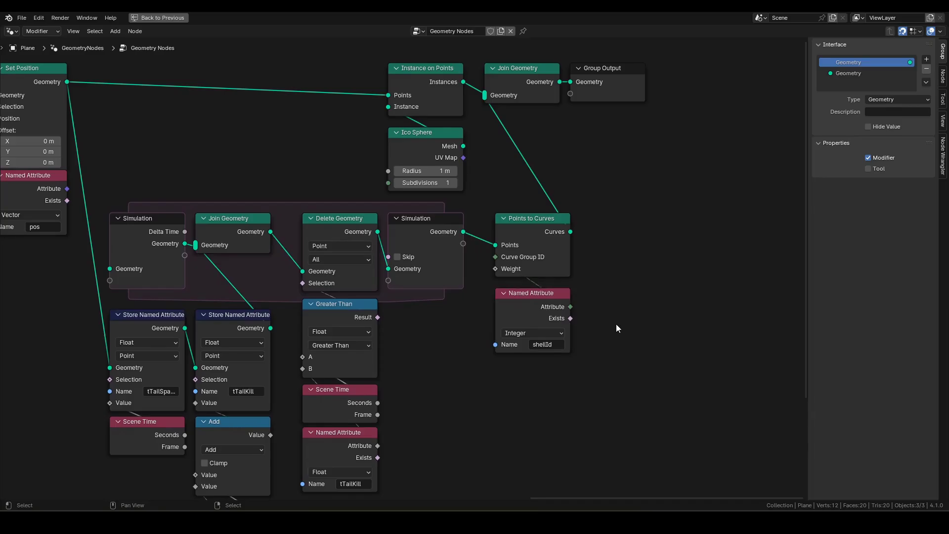
Restore the full workspace and play the animation, stopping at frame 85.
key(ctrl+space)
scroll(372, 318, down, 1)
middle_drag(385, 321, 396, 302)
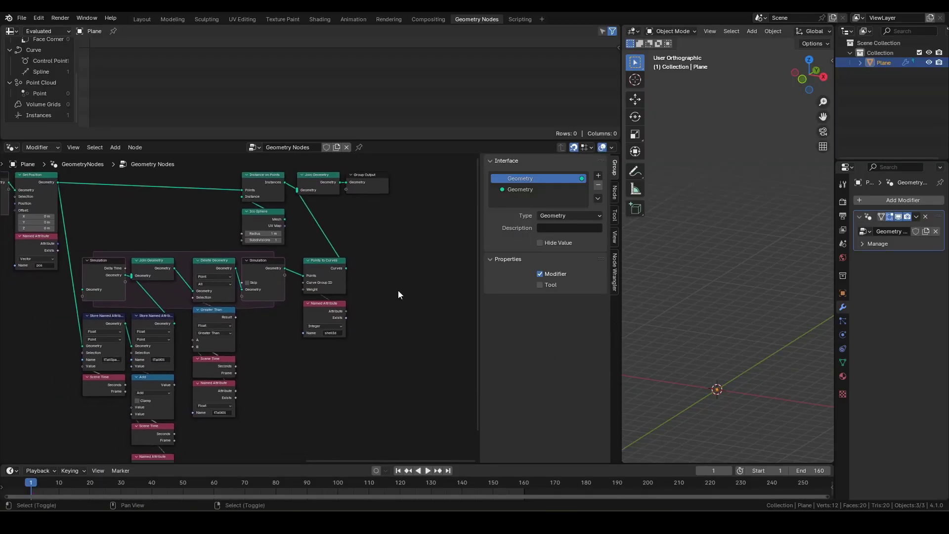
shift+middle_drag(709, 318, 710, 342)
key(space)
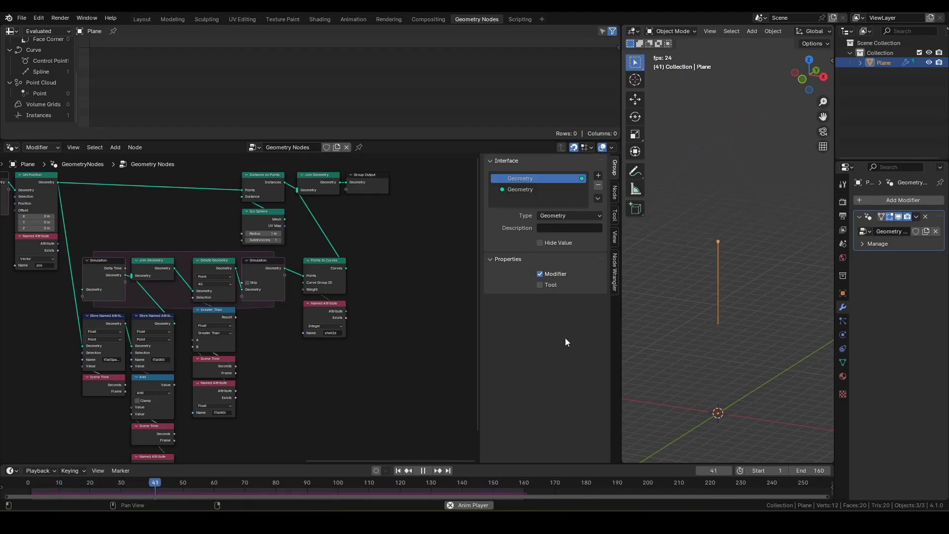
key(space)
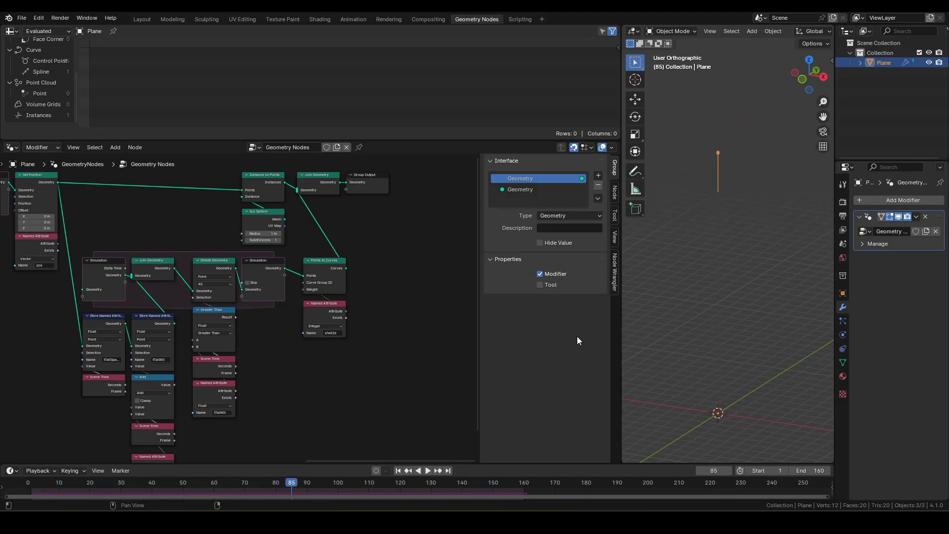
Show Instances in the spreadsheet and play on through the burst to frame 154.
click(41, 117)
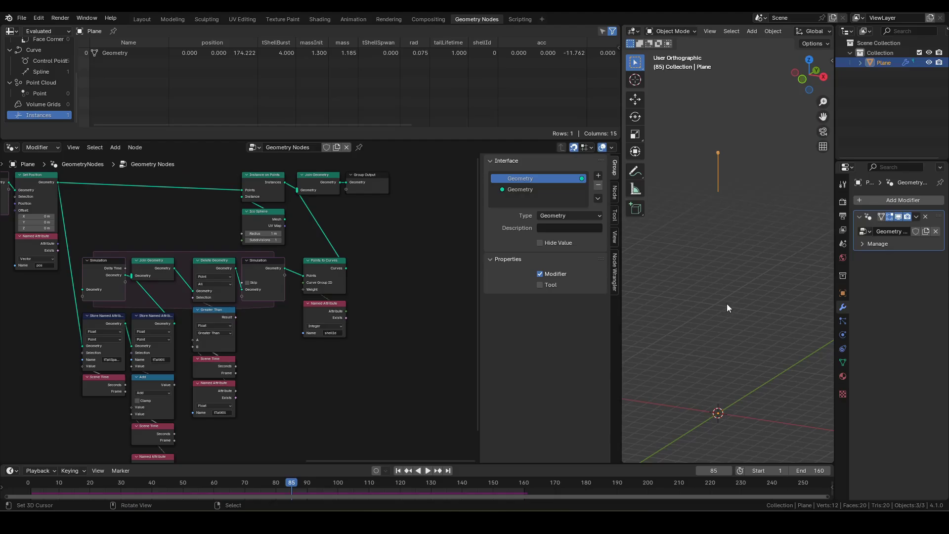
key(space)
key(space)
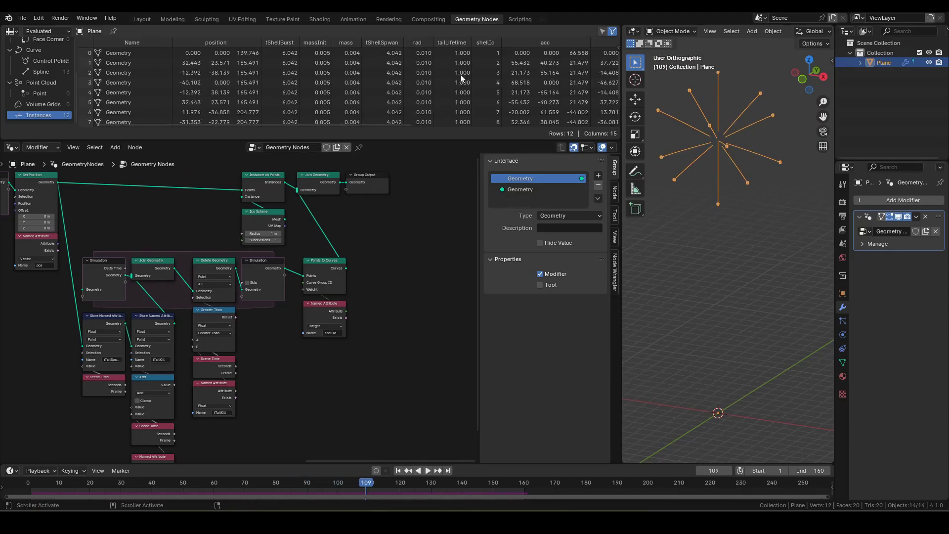
scroll(491, 77, down, 2)
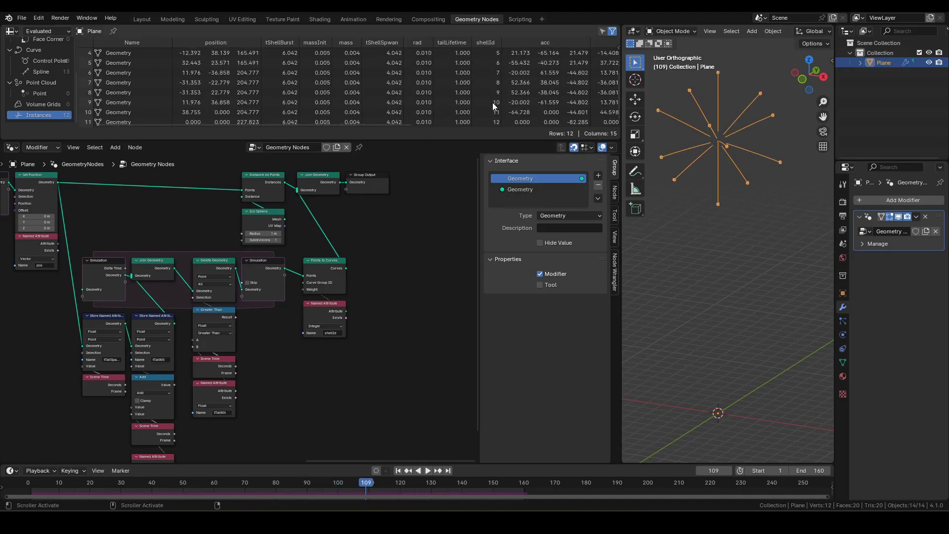
key(space)
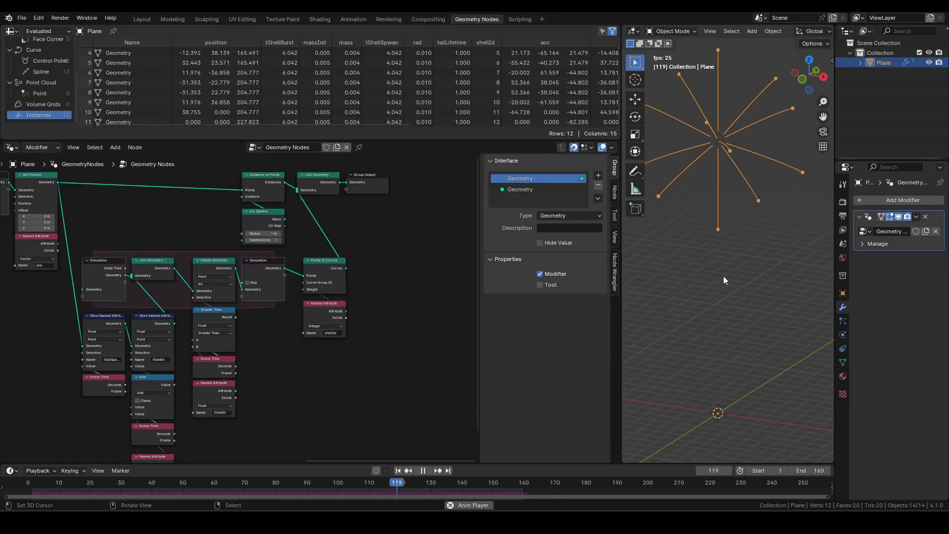
key(space)
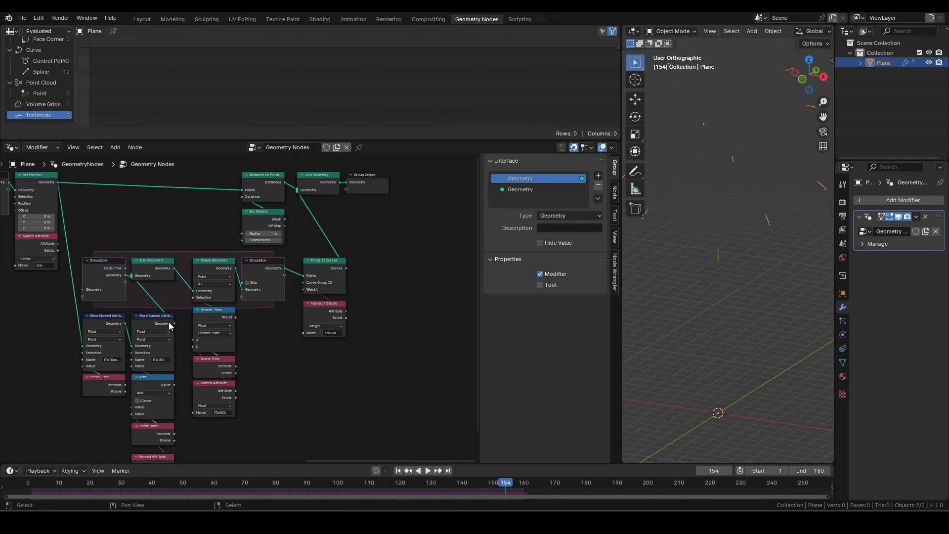
Group the Named Attribute, Attribute Statistic, Add and Index nodes into a node group.
middle_drag(82, 299, 252, 364)
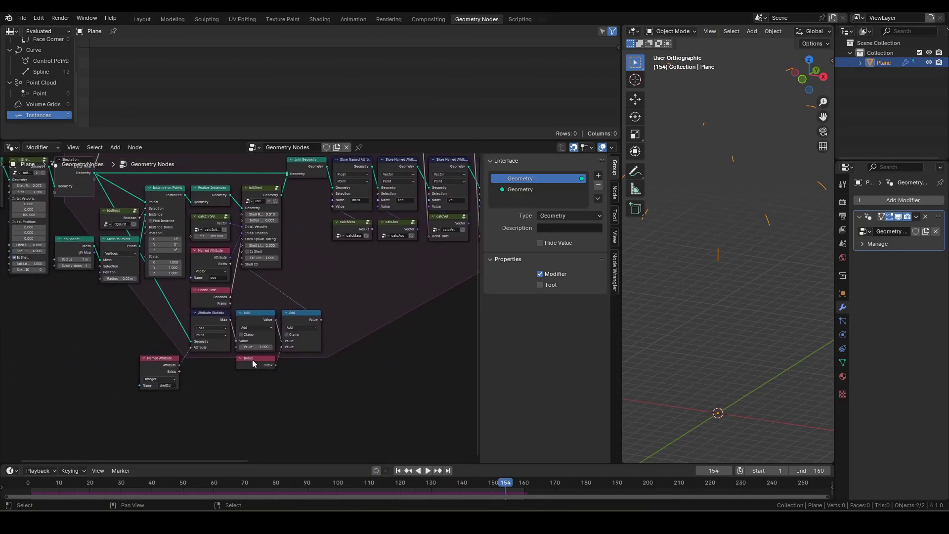
scroll(318, 412, up, 2)
middle_drag(367, 442, 357, 406)
drag(350, 405, 63, 293)
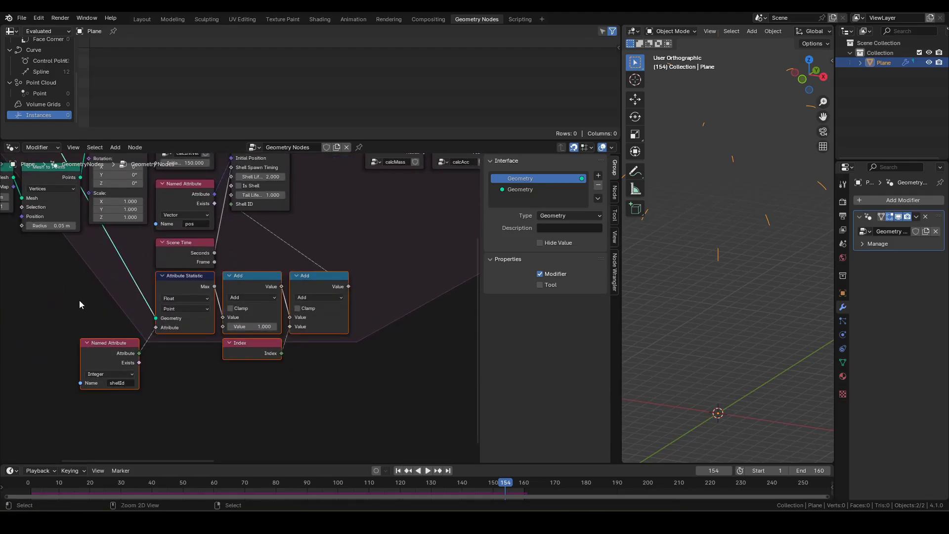
key(ctrl+g)
middle_drag(257, 260, 194, 239)
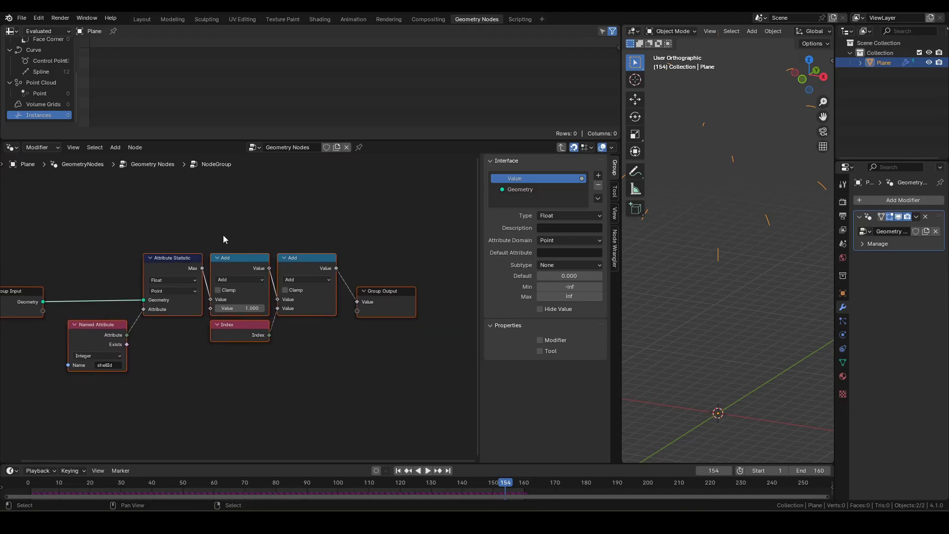
key(Tab)
Name the group calcShellId, position it, and add a reroute on its Geometry link.
double_click(215, 329)
text(calcShif)
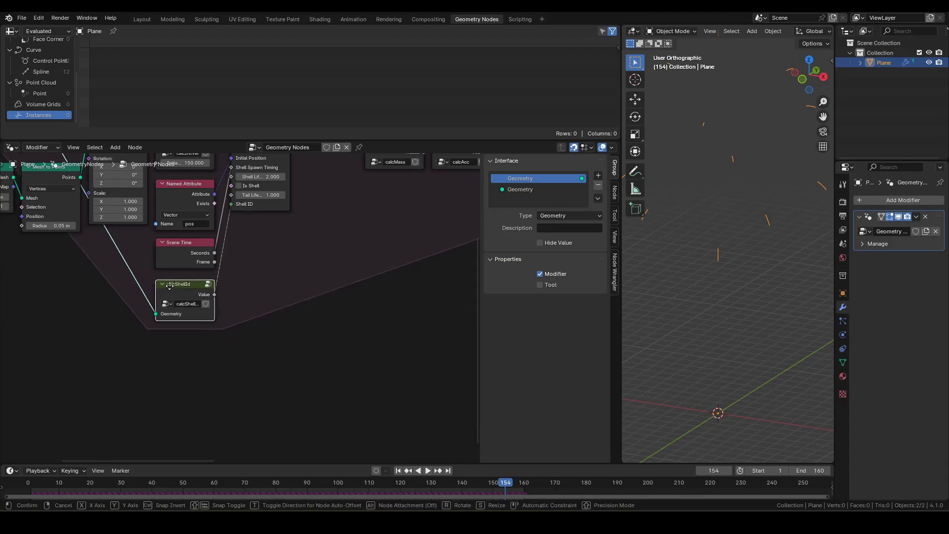
middle_drag(201, 313, 308, 355)
shift+right_drag(287, 314, 246, 334)
middle_drag(245, 334, 210, 403)
key(g)
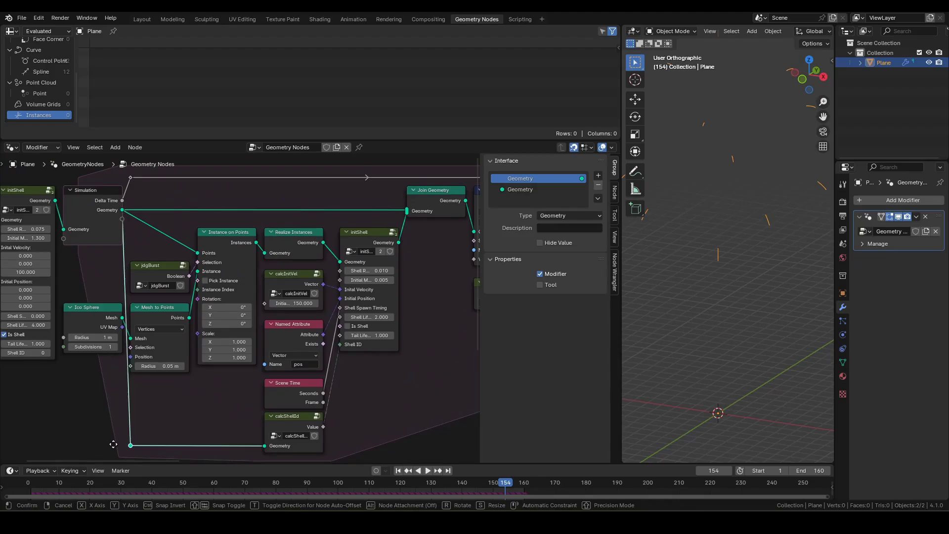
click(113, 443)
middle_drag(383, 400, 355, 393)
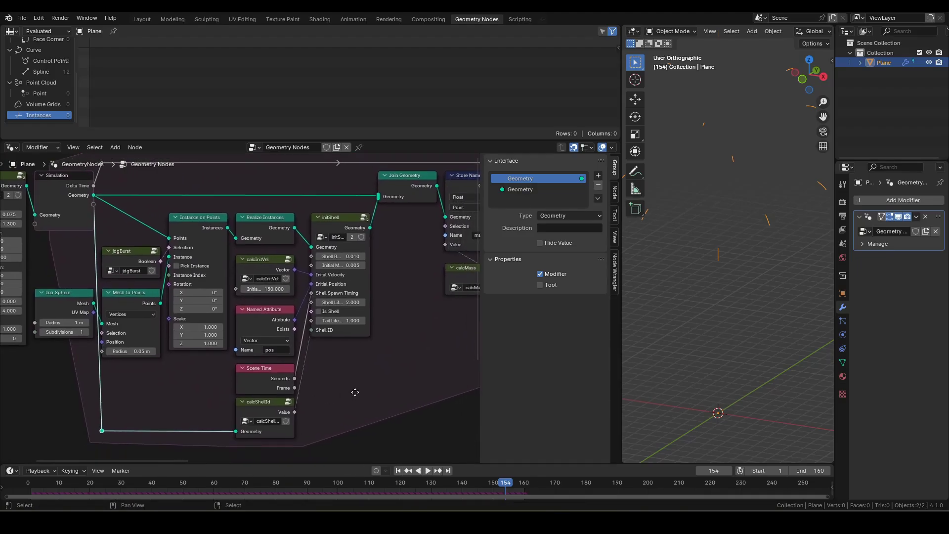
From frame 1, enable Is Shell on initShell, then play and scrub through the bursts.
key(shift+Left)
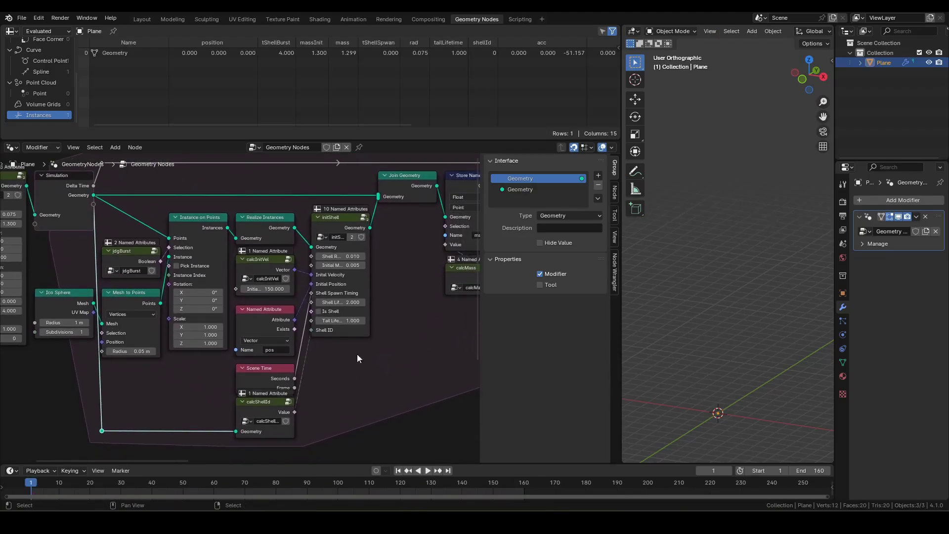
click(318, 311)
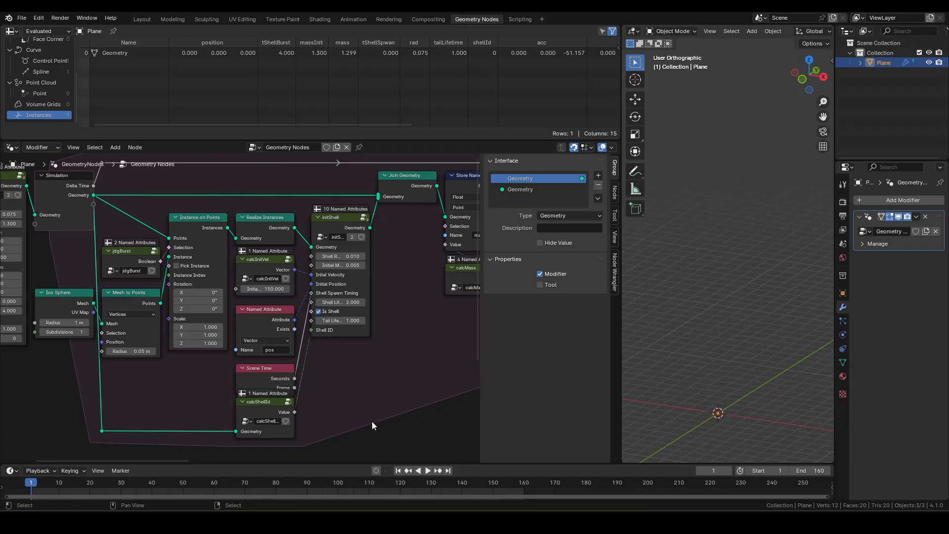
key(space)
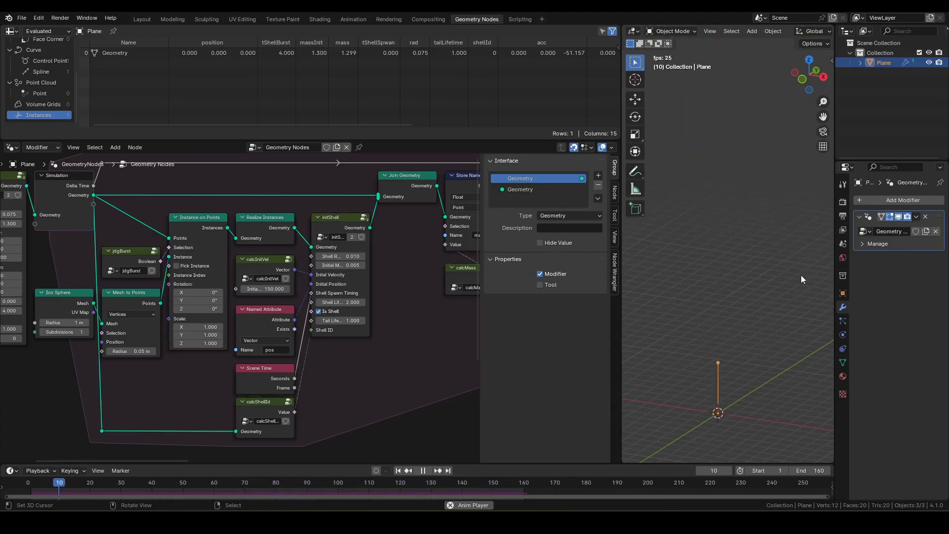
key(space)
drag(486, 478, 509, 484)
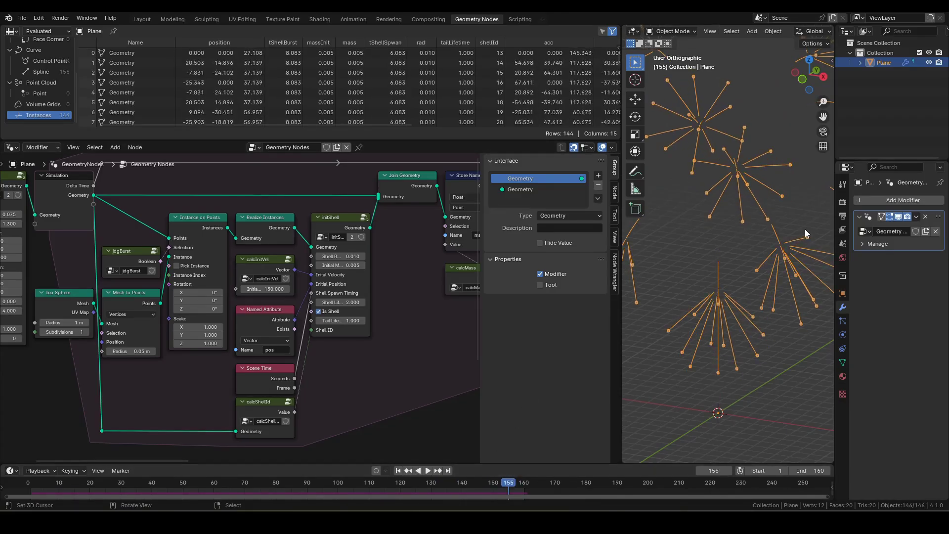
mouse_move(806, 229)
middle_down()
mouse_move(759, 254)
mouse_move(742, 203)
mouse_move(767, 239)
middle_up()
click(462, 486)
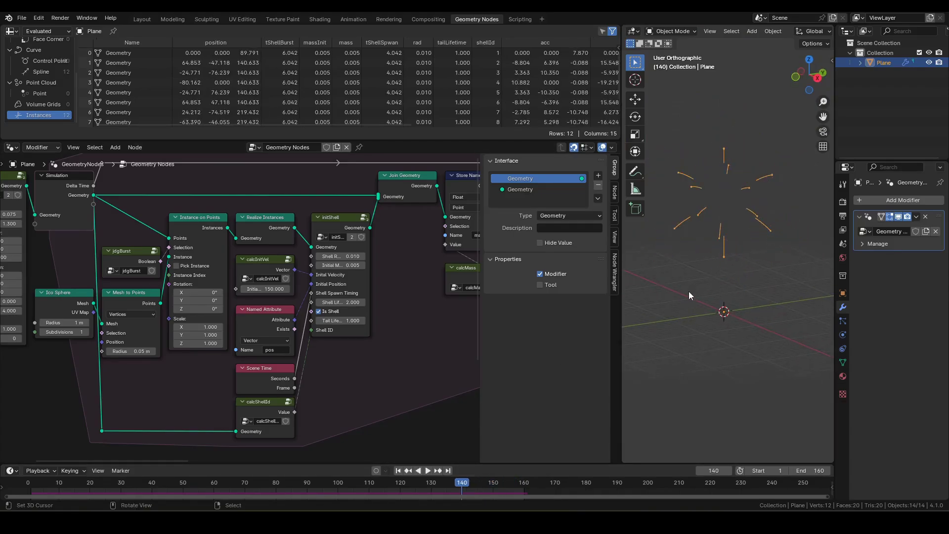
Turn Is Shell off, replay from frame 1 to frame 49, and pan to the trail nodes.
key(shift+Left)
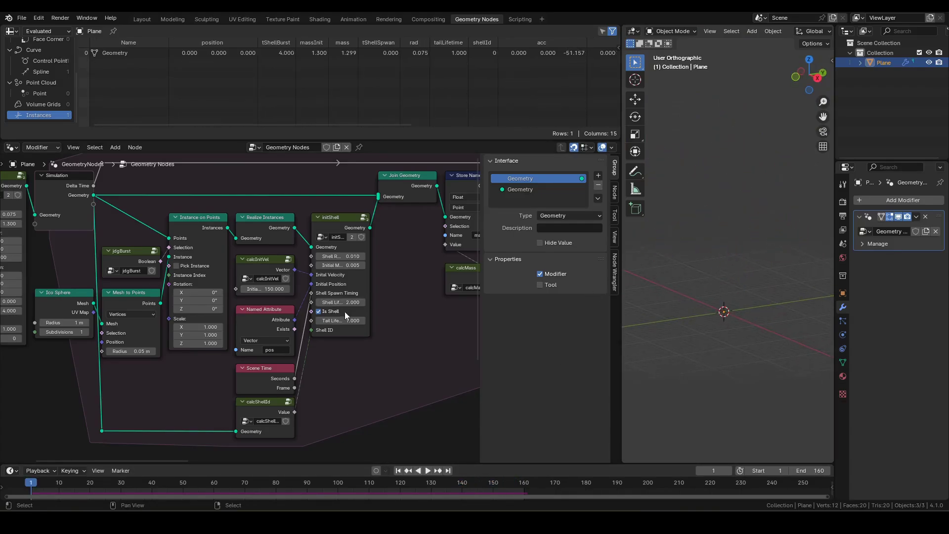
click(319, 312)
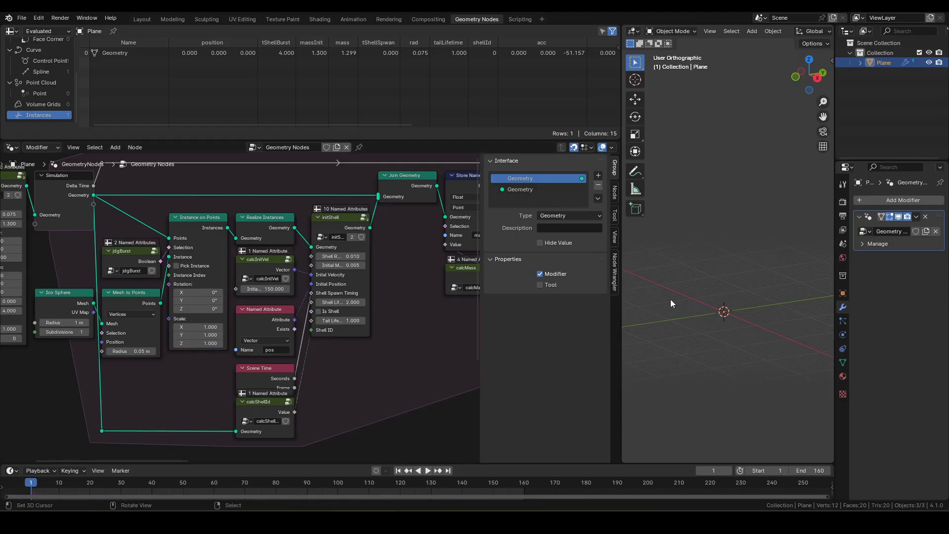
key(space)
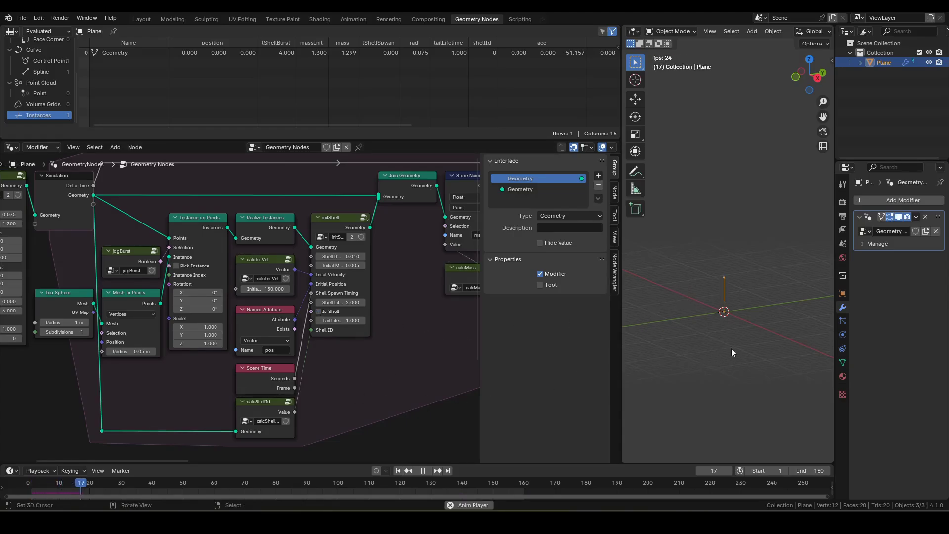
shift+scroll(745, 333, up, 4)
key(space)
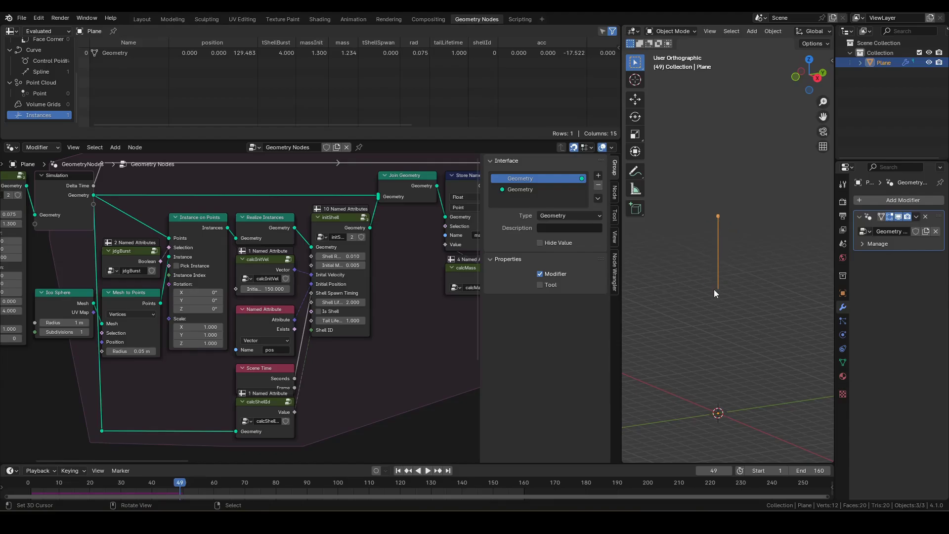
mouse_move(392, 368)
middle_down()
mouse_move(409, 280)
mouse_move(390, 280)
middle_up()
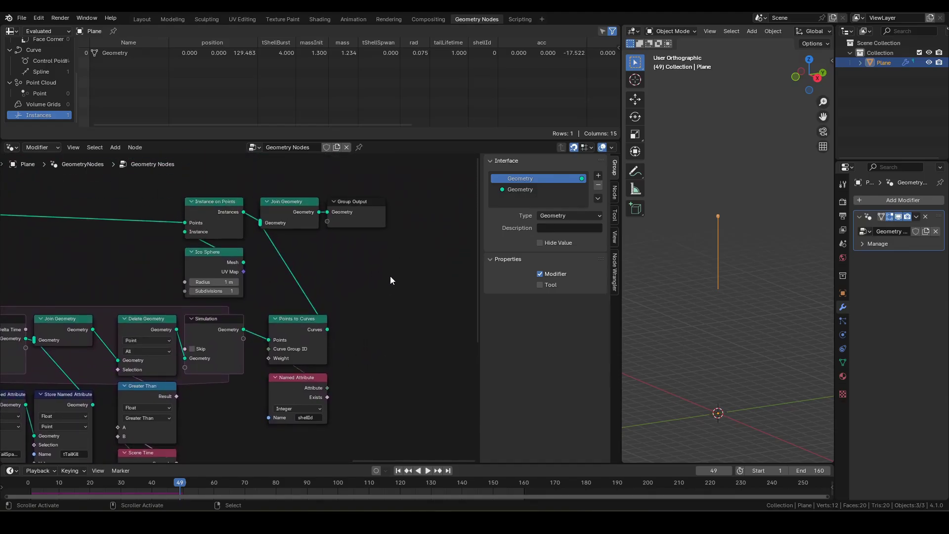
Maximize the editor, moving Join Geometry and Group Output right, Points to Curves left.
key(ctrl+space)
middle_drag(715, 317, 668, 307)
drag(645, 250, 395, 109)
key(g)
key(x)
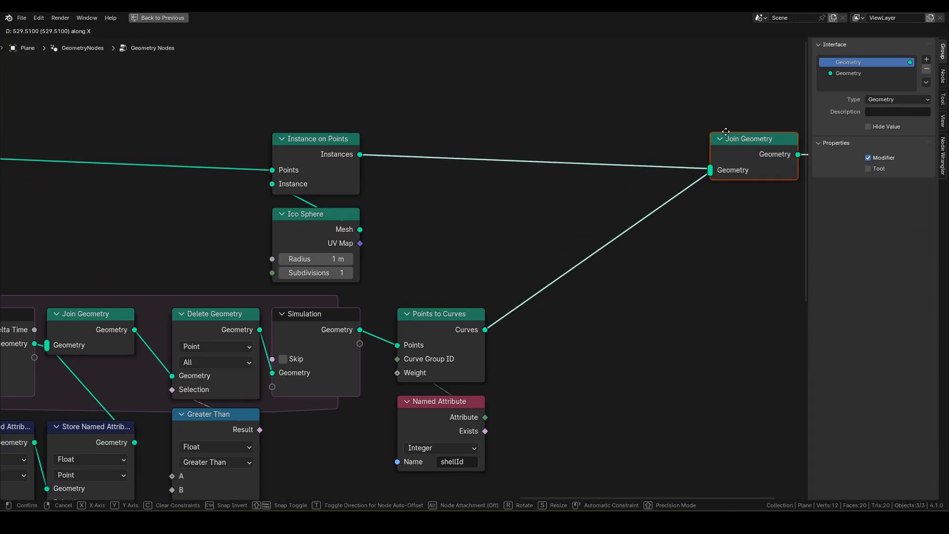
click(725, 132)
scroll(620, 271, down, 5)
drag(494, 353, 337, 216)
key(g)
click(430, 268)
Insert a Store Named Attribute named facTailLife after Points to Curves.
key(F3)
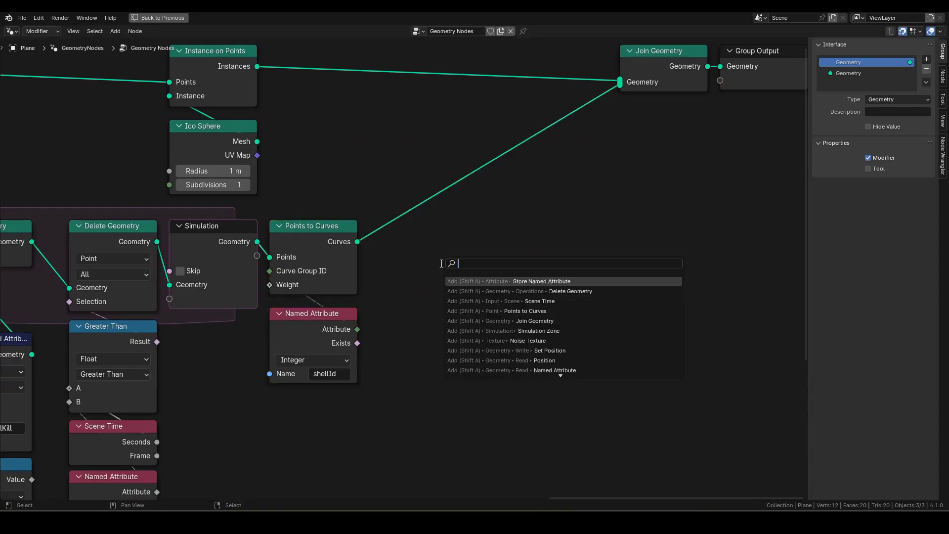
text(store)
key(Down)
key(Return)
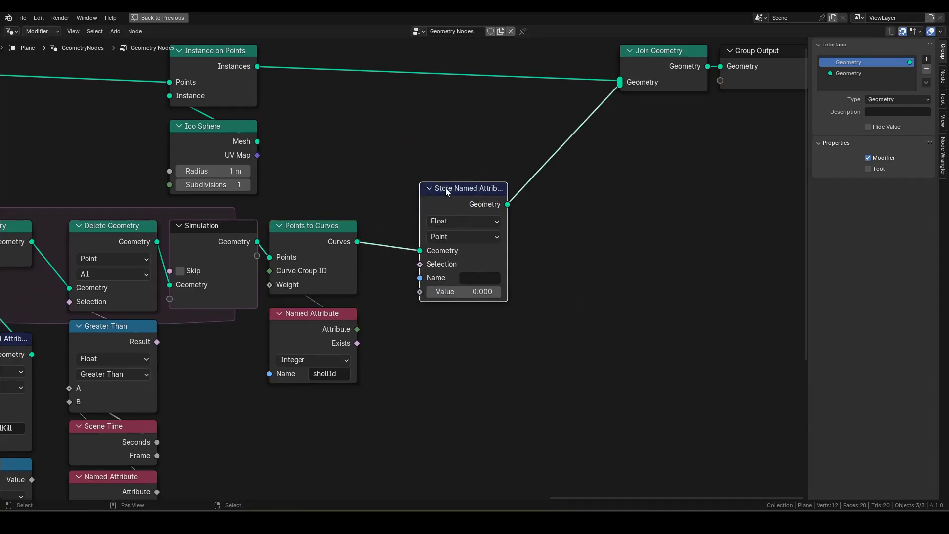
click(470, 223)
click(493, 314)
text(facTail)
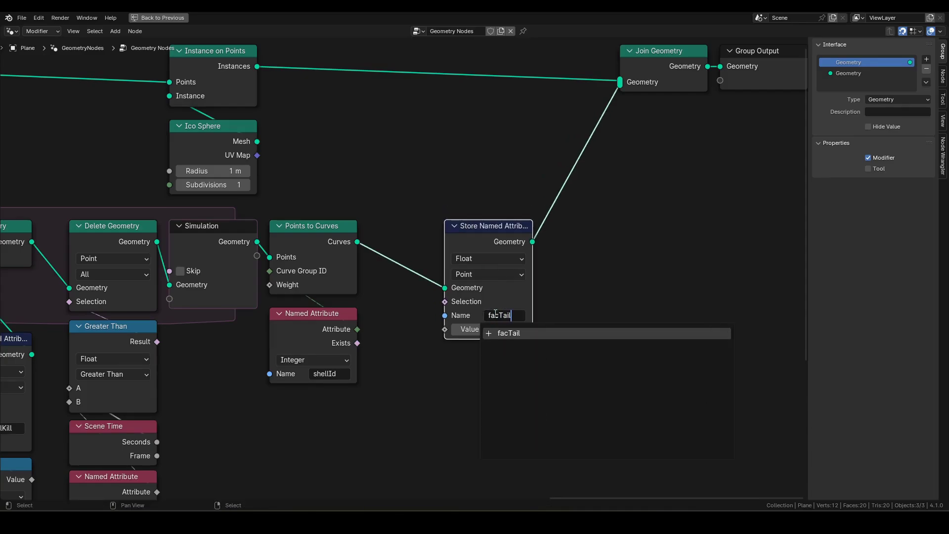
text(Life)
key(Return)
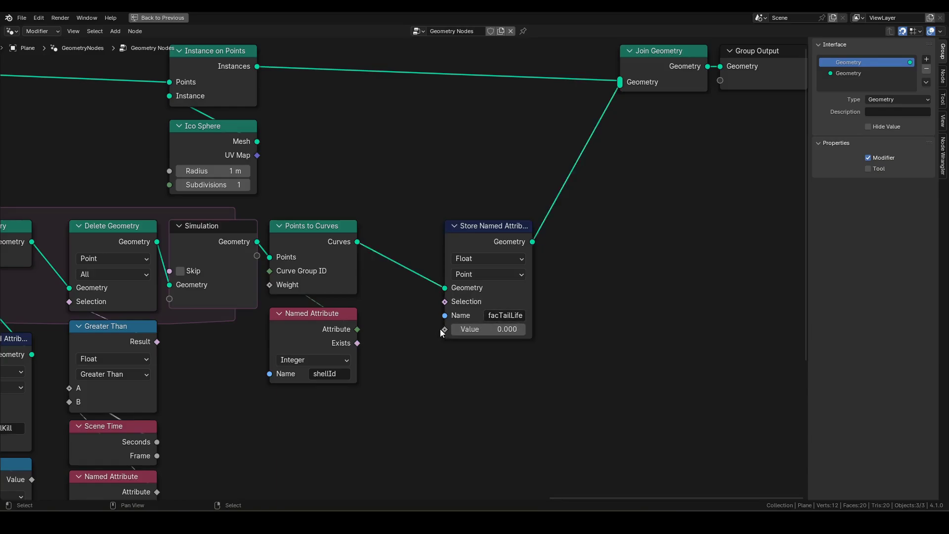
Add a Map Range node feeding facTailLife's Value input.
drag(446, 329, 473, 376)
text(map ra)
key(Return)
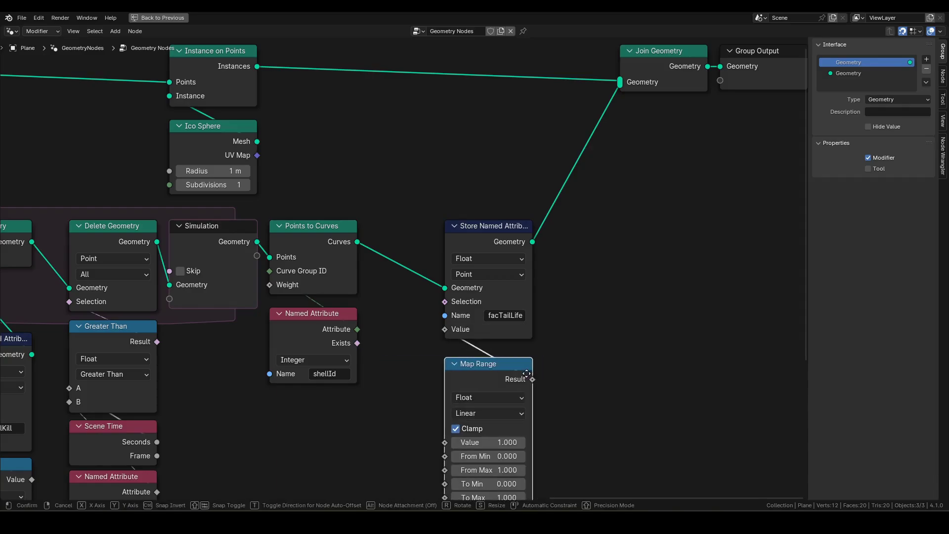
click(529, 375)
middle_drag(536, 373, 607, 234)
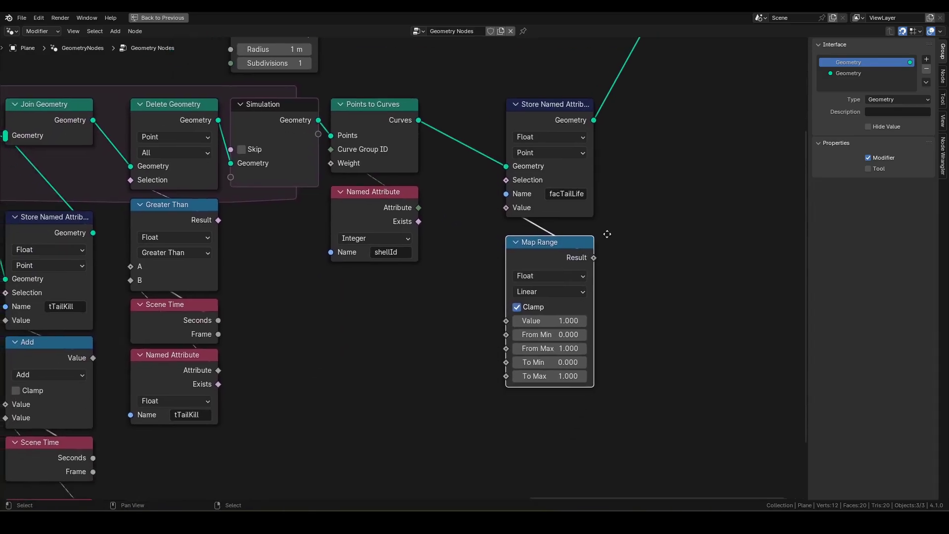
click(498, 325)
Feed Map Range from a Scene Time node and a tTailSpawn Named Attribute.
key(shift+a)
text(sce)
key(Return)
click(399, 309)
key(shift+a)
text(na)
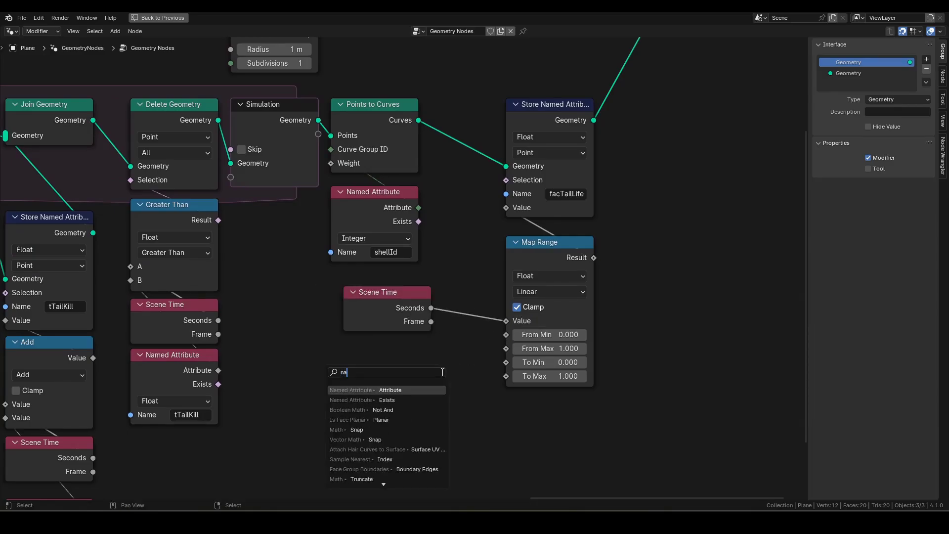
key(Return)
click(412, 402)
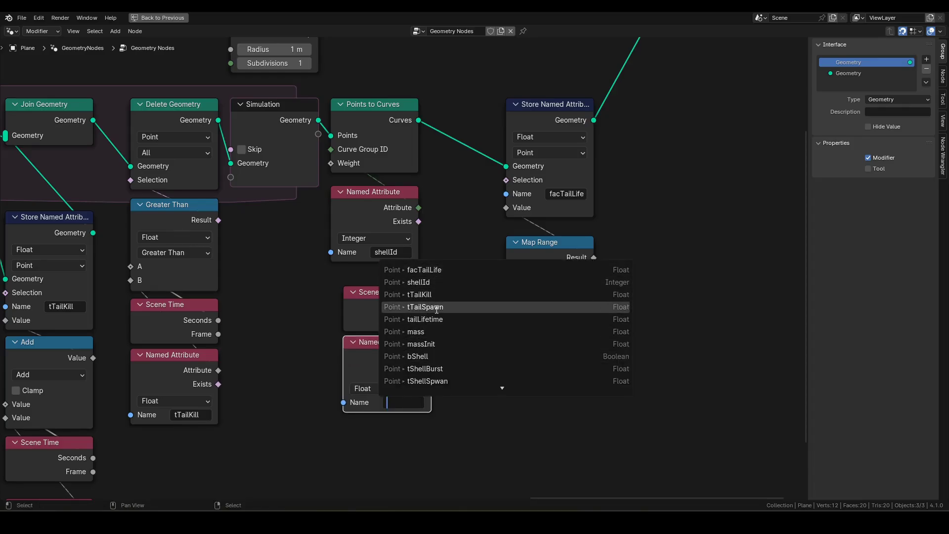
click(437, 307)
Duplicate the attribute as tTailKill into From Max, then select all the mapping nodes.
click(478, 378)
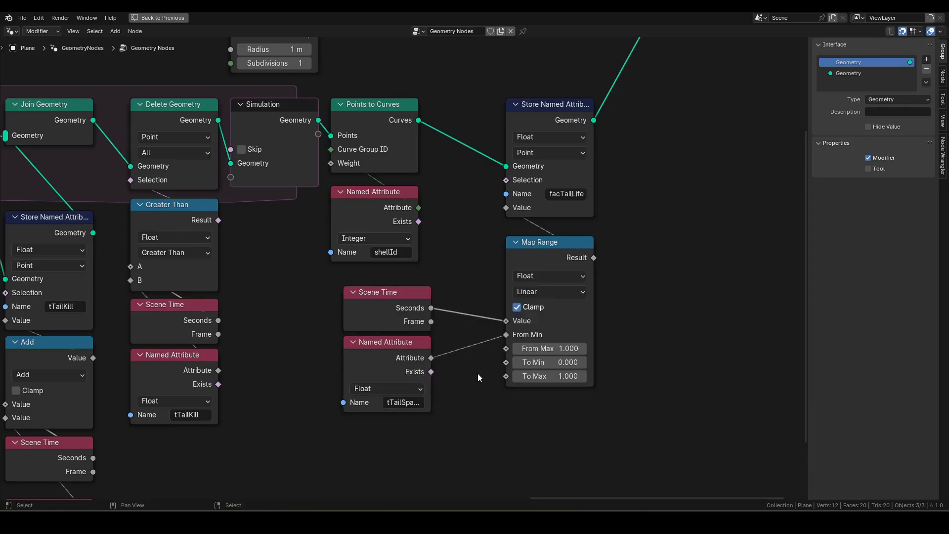
click(405, 359)
key(shift+d)
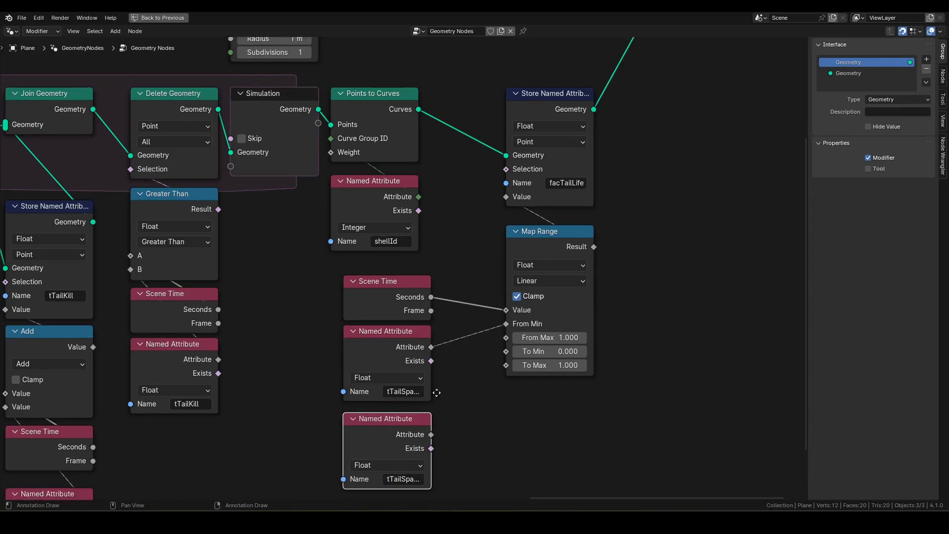
click(436, 378)
click(408, 409)
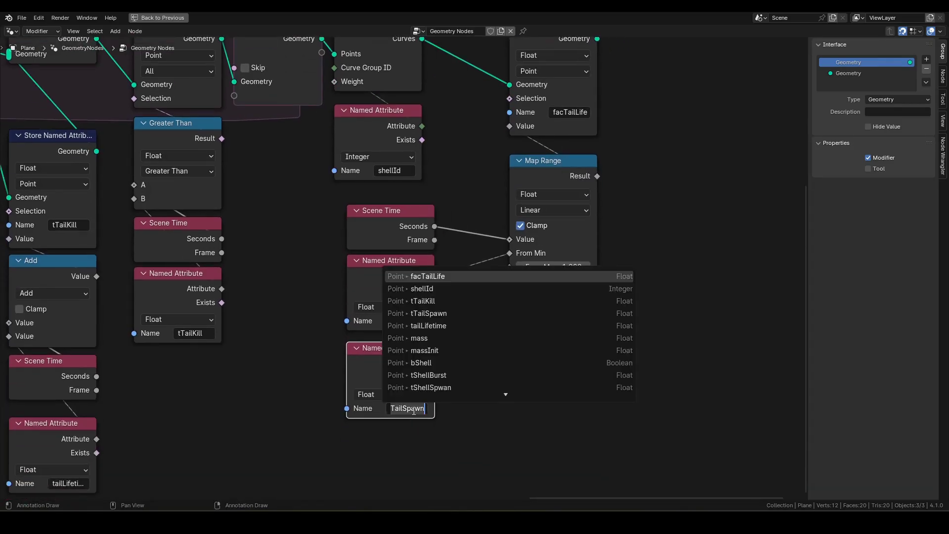
click(440, 302)
drag(435, 364, 510, 266)
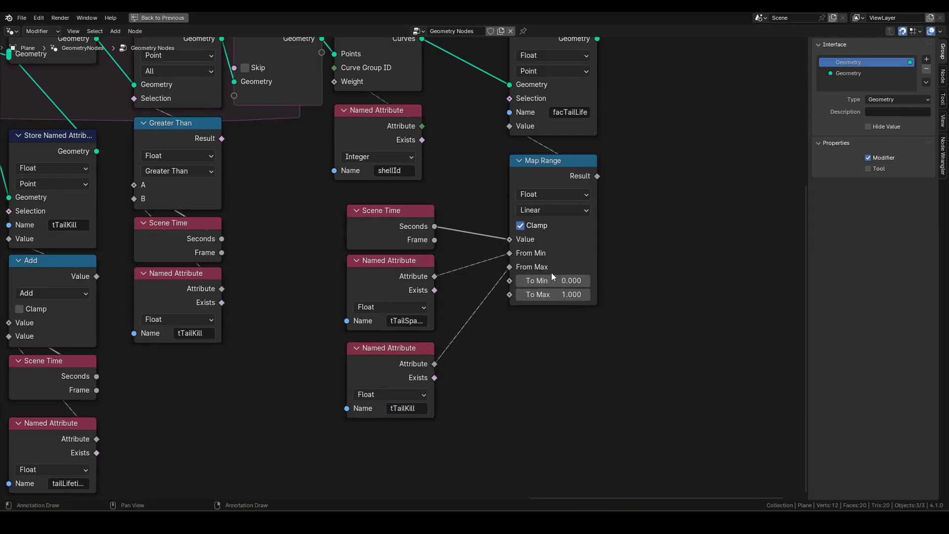
scroll(615, 252, up, 3)
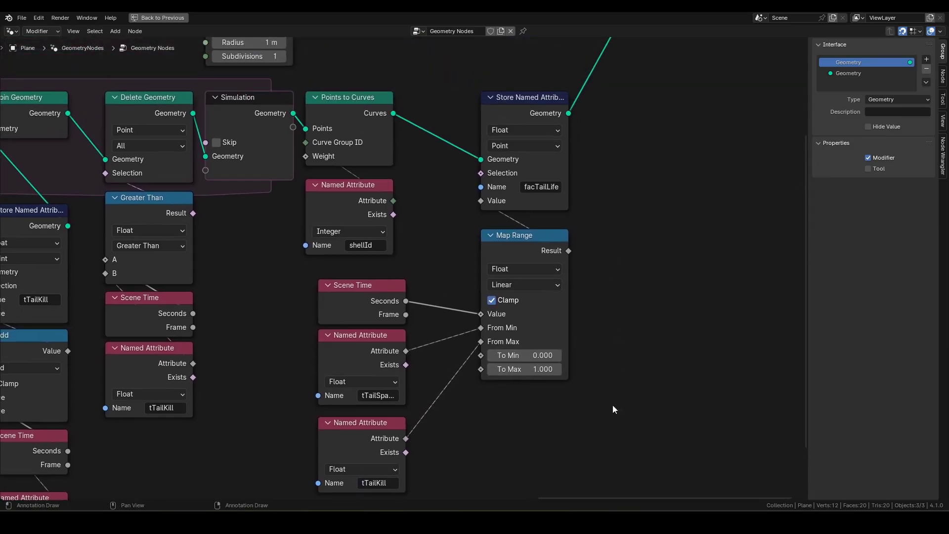
drag(597, 469, 319, 278)
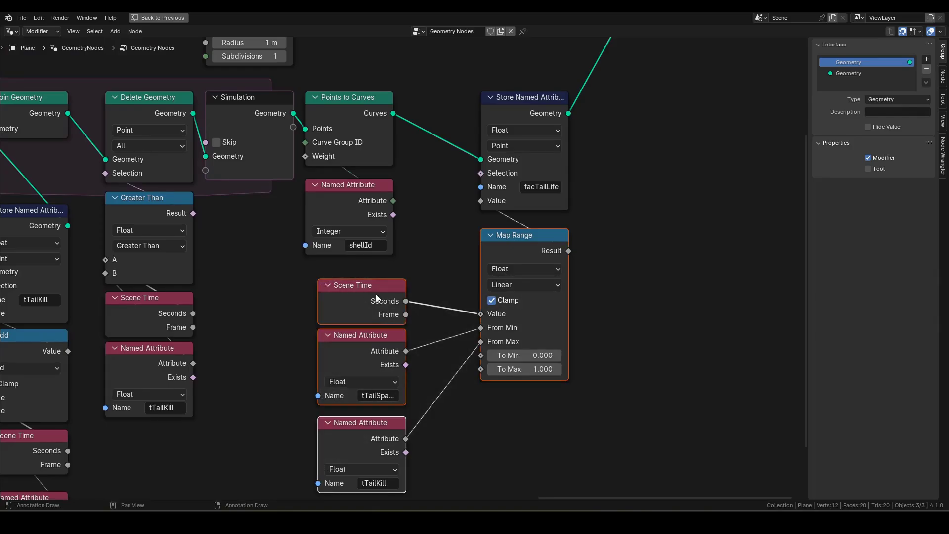
Group the time-mapping nodes as calcFacTailLife and place it under Store Named Attribute.
key(ctrl+g)
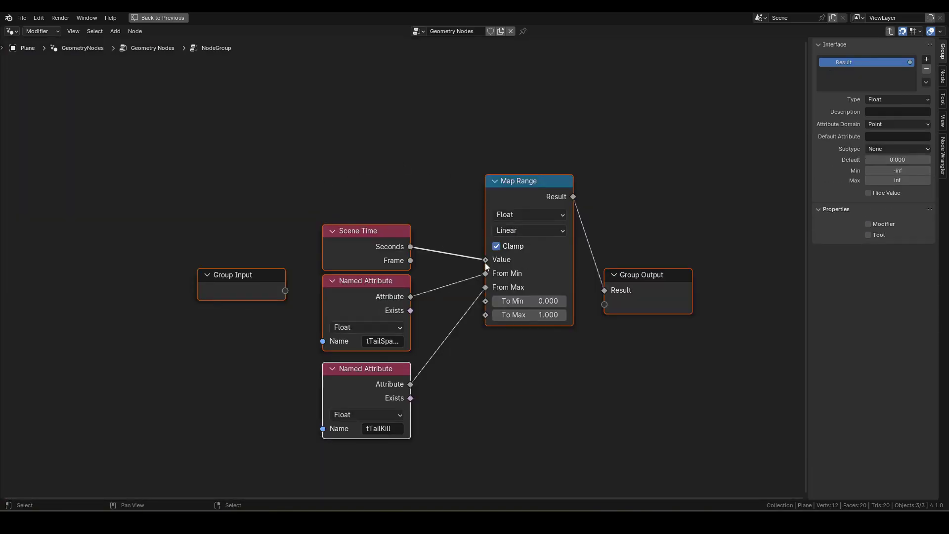
key(Tab)
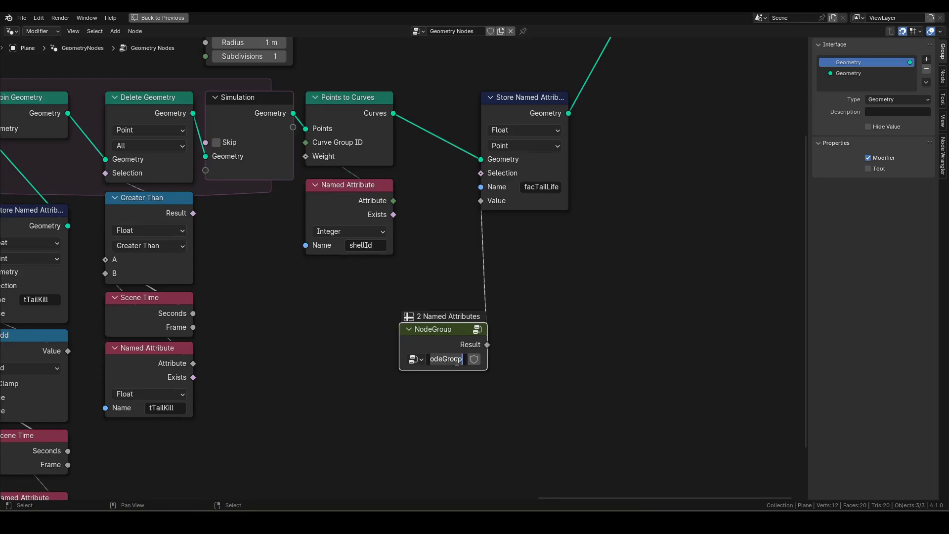
text(cal)
text(FacTa)
text(ilLife)
key(Return)
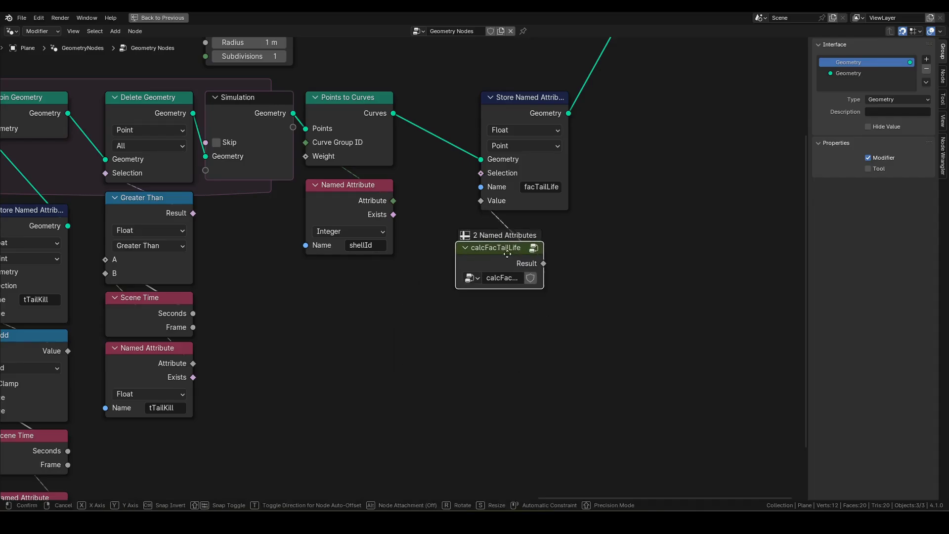
drag(448, 340, 523, 236)
Preview the calcFacTailLife result on the trail with a Viewer, then delete the Viewer.
key(ctrl+space)
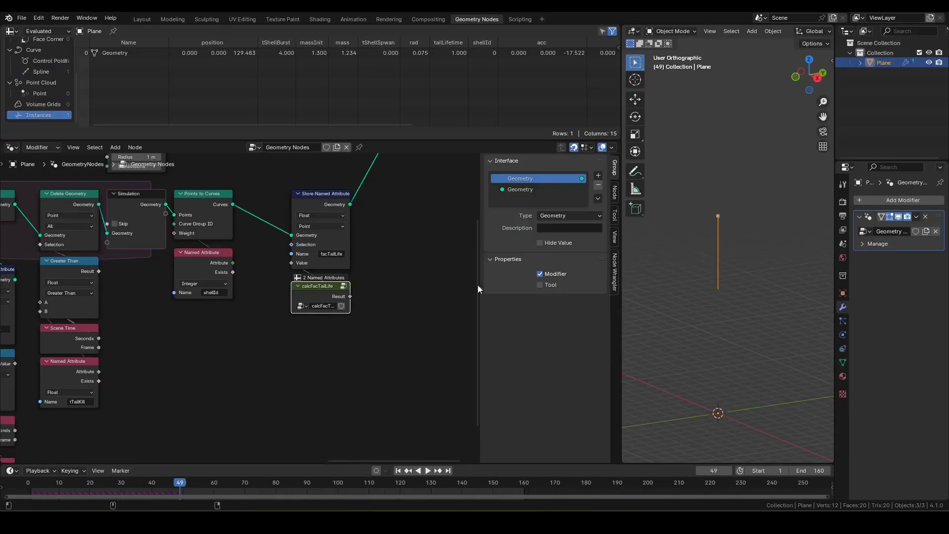
middle_drag(471, 290, 403, 354)
ctrl+shift+click(254, 266)
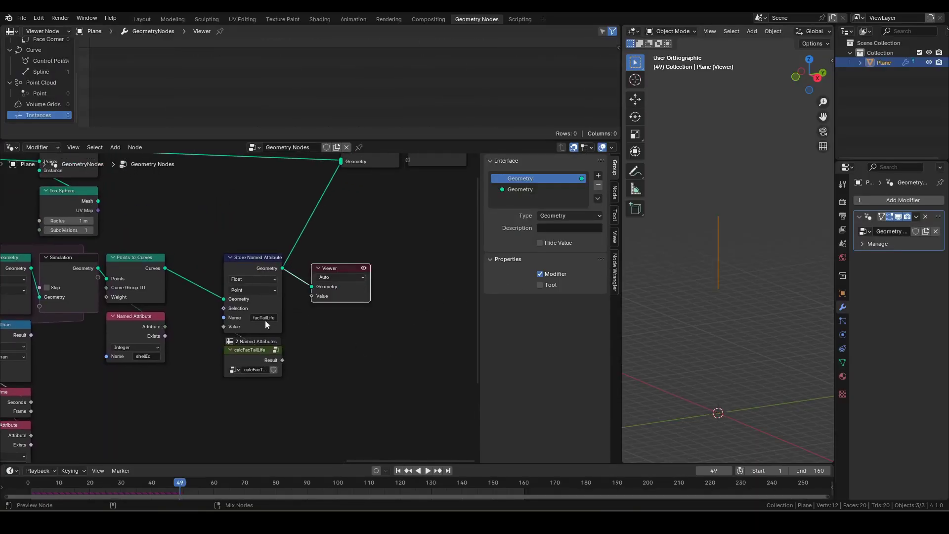
ctrl+shift+click(252, 356)
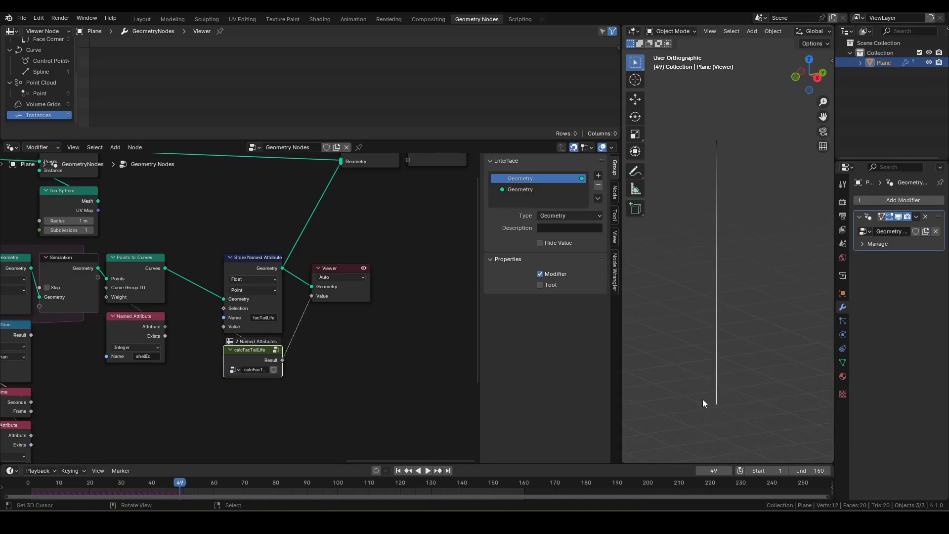
click(333, 285)
key(x)
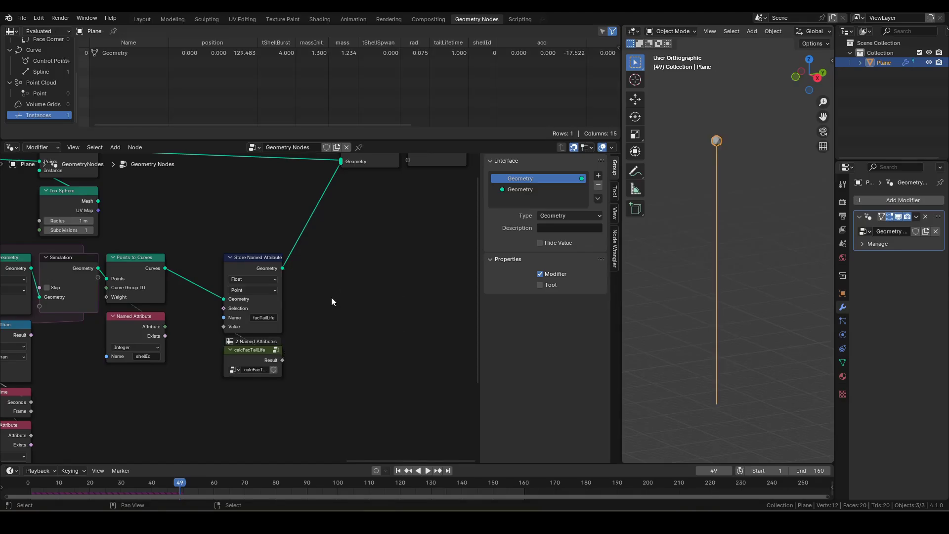
scroll(331, 301, down, 1)
scroll(318, 270, down, 2)
Shift the store and group nodes slightly left and maximize the node editor.
drag(387, 307, 291, 404)
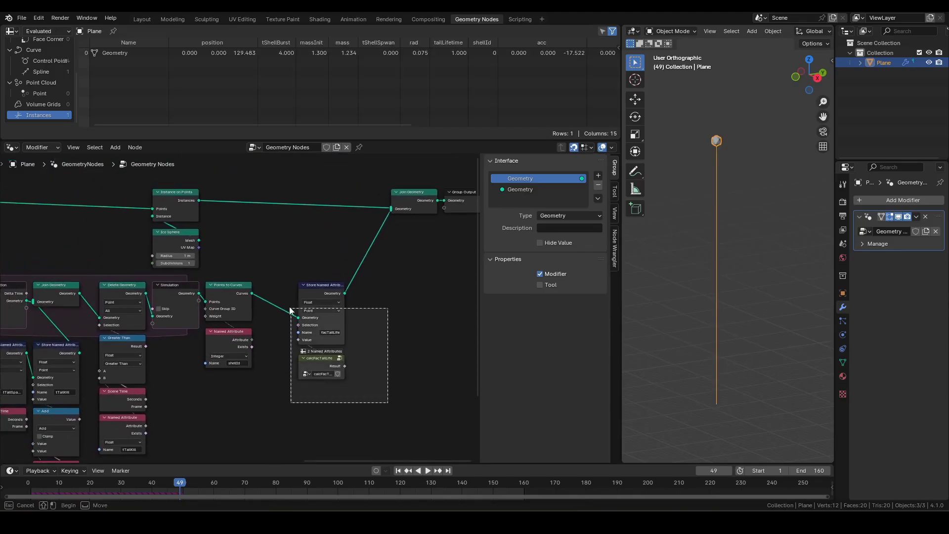
key(g)
click(339, 323)
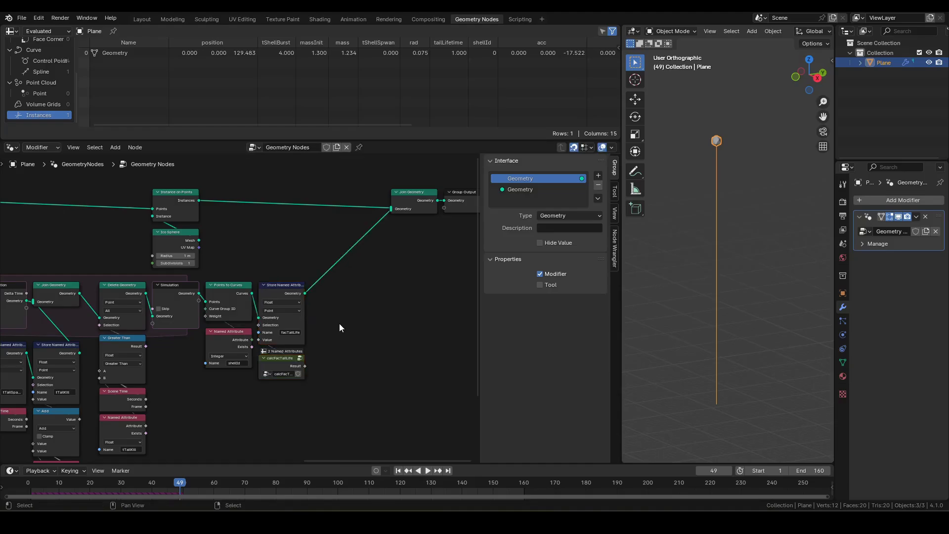
key(ctrl+space)
Insert a Set Position node on the Store Named Attribute to Join Geometry link.
middle_drag(576, 314, 399, 330)
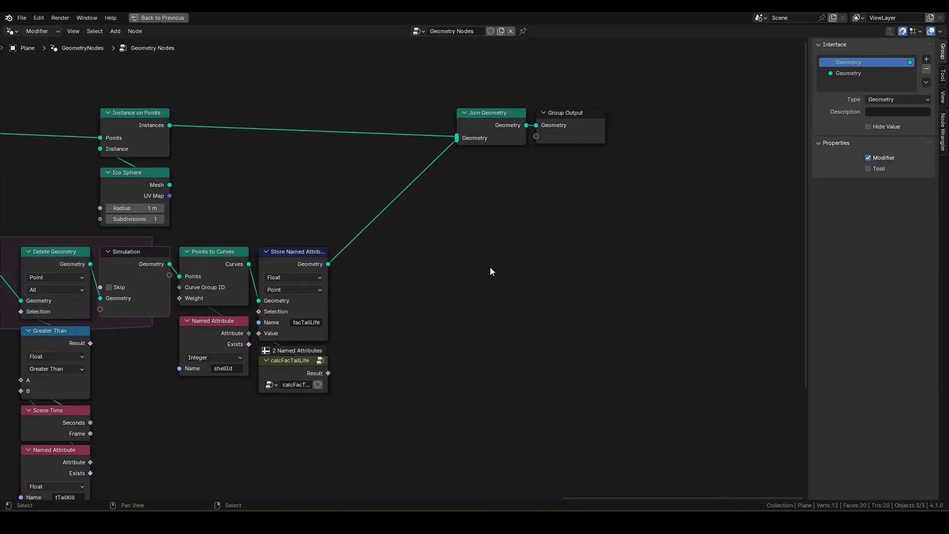
scroll(487, 271, up, 1)
key(F3)
text(set pos)
key(Return)
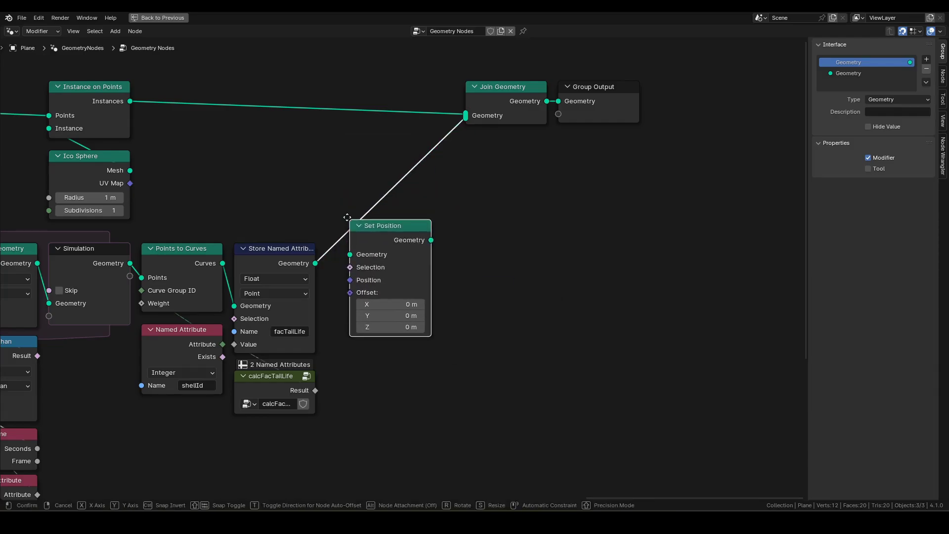
click(394, 240)
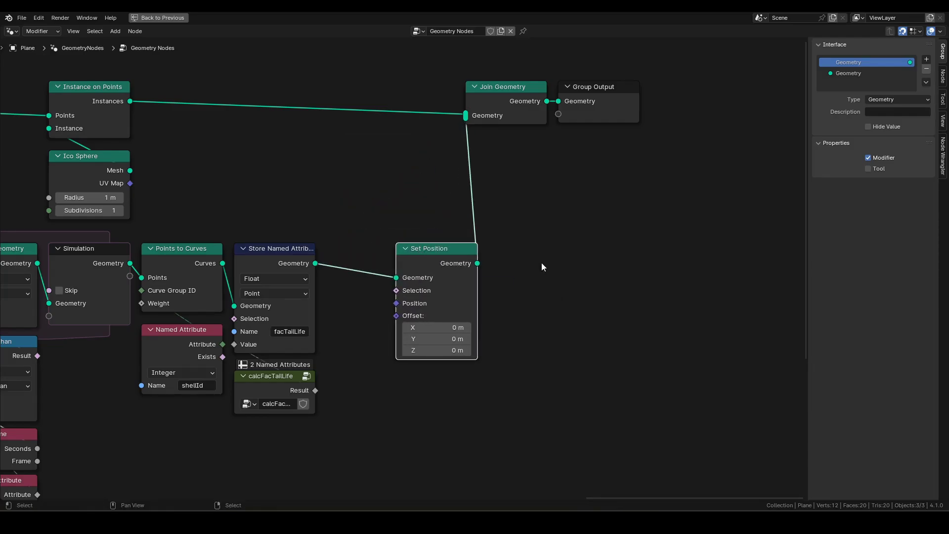
middle_drag(386, 339, 457, 269)
Add a Noise Texture below the trail nodes with Scale 0.1, Detail 0 and Lacunarity 0.
click(439, 339)
key(F3)
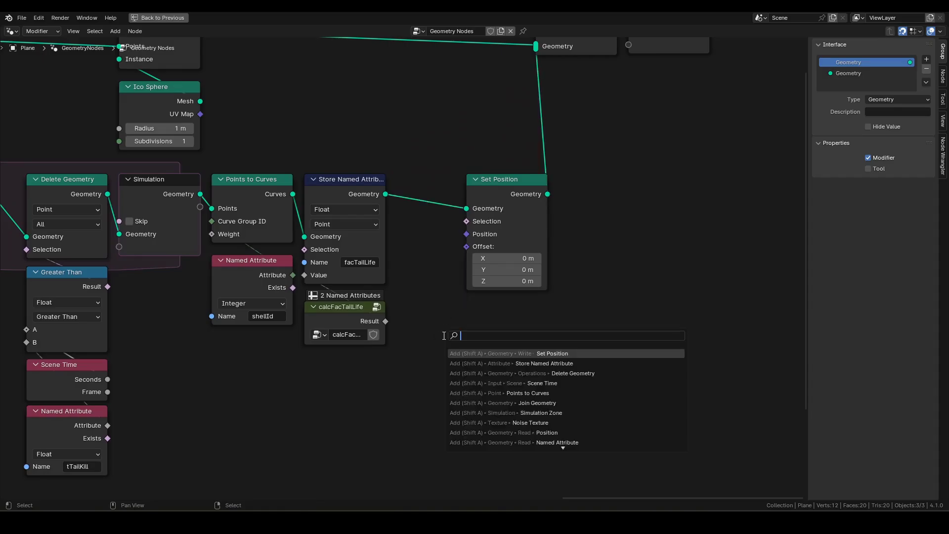
text(noiset)
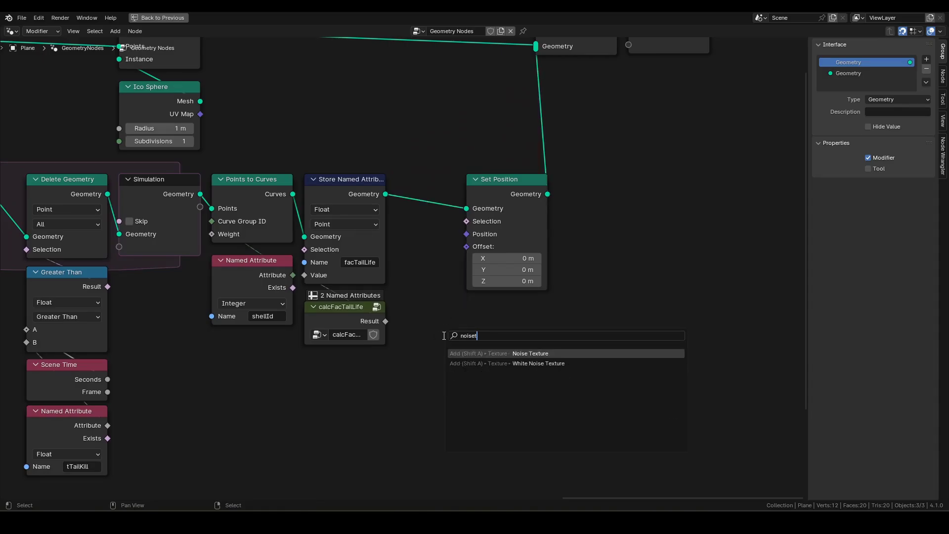
key(Return)
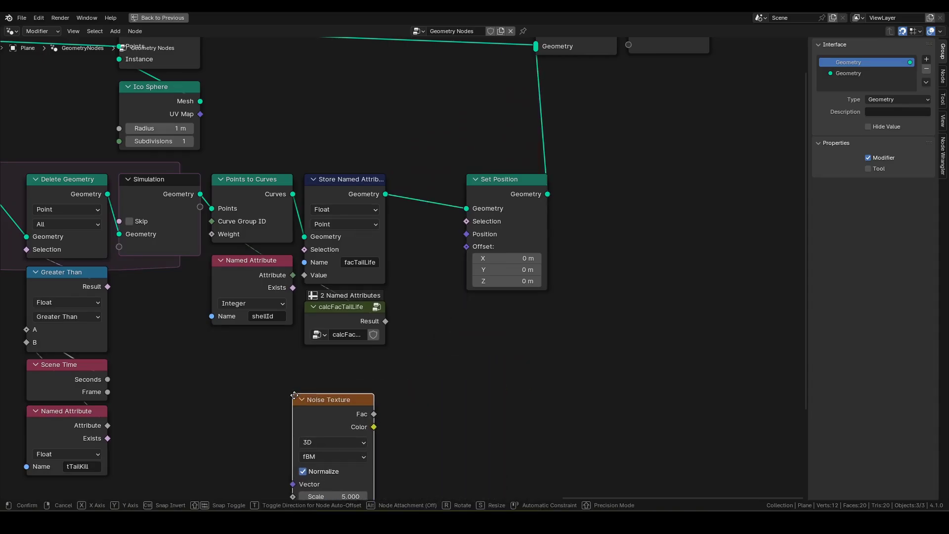
click(204, 395)
middle_drag(248, 388, 278, 239)
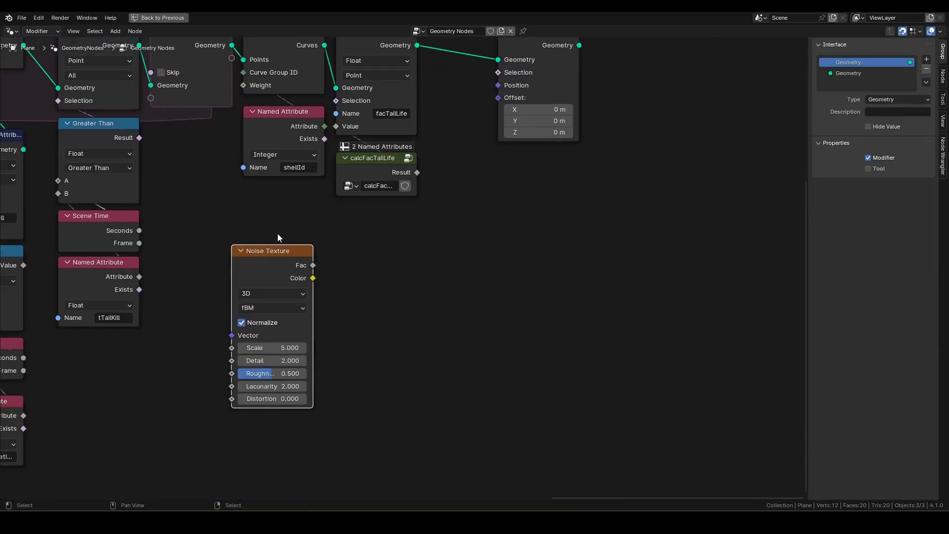
drag(269, 261, 280, 262)
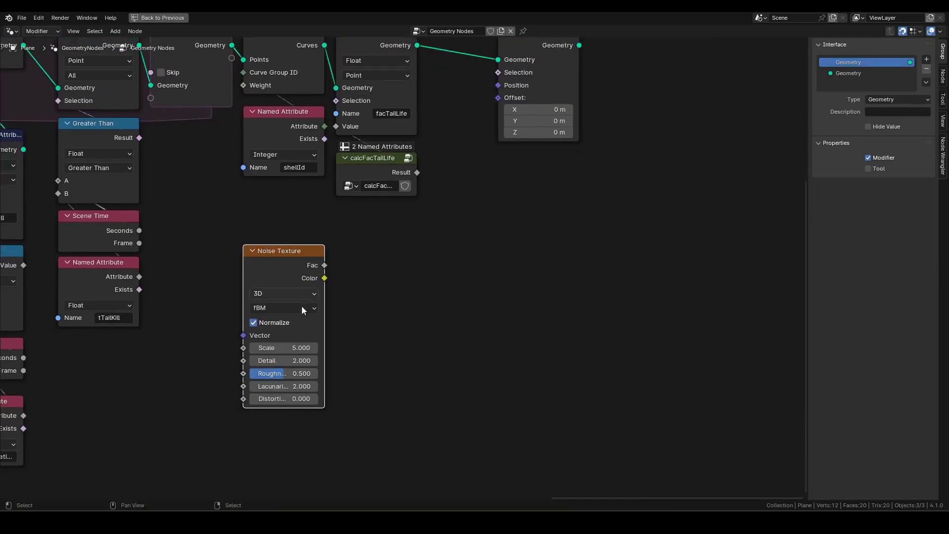
click(300, 347)
text(.1)
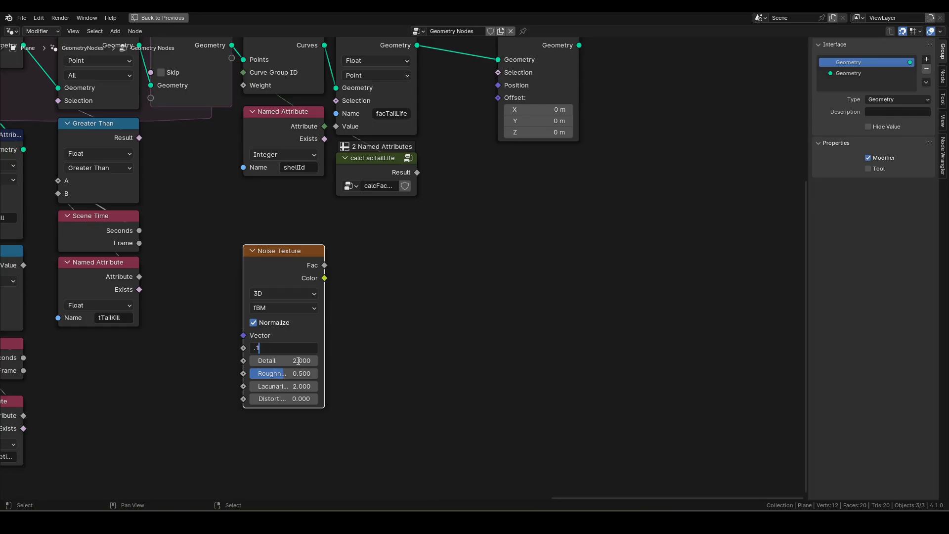
click(299, 360)
key(Tab)
key(Tab)
text(0)
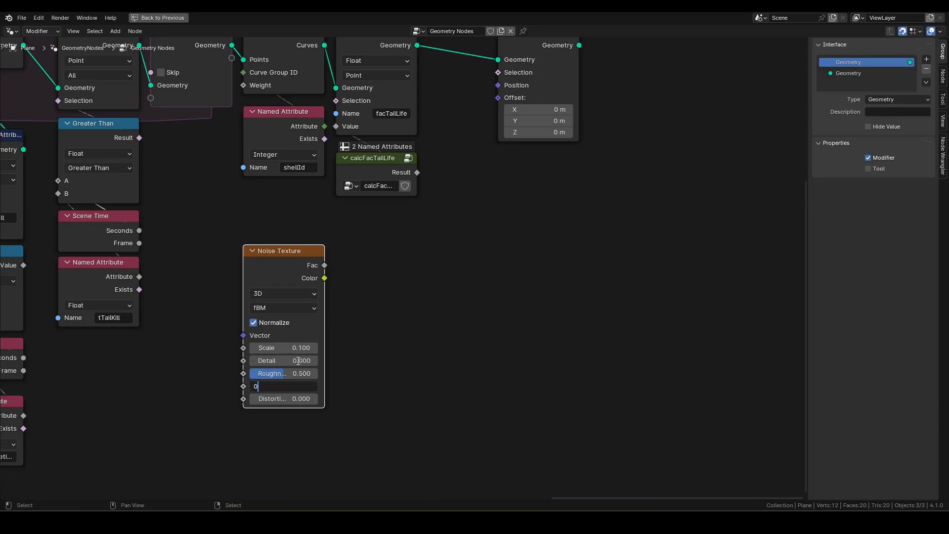
Confirm Lacunarity 0 and subtract 0.5 from the noise Color with a Vector Math node.
key(Return)
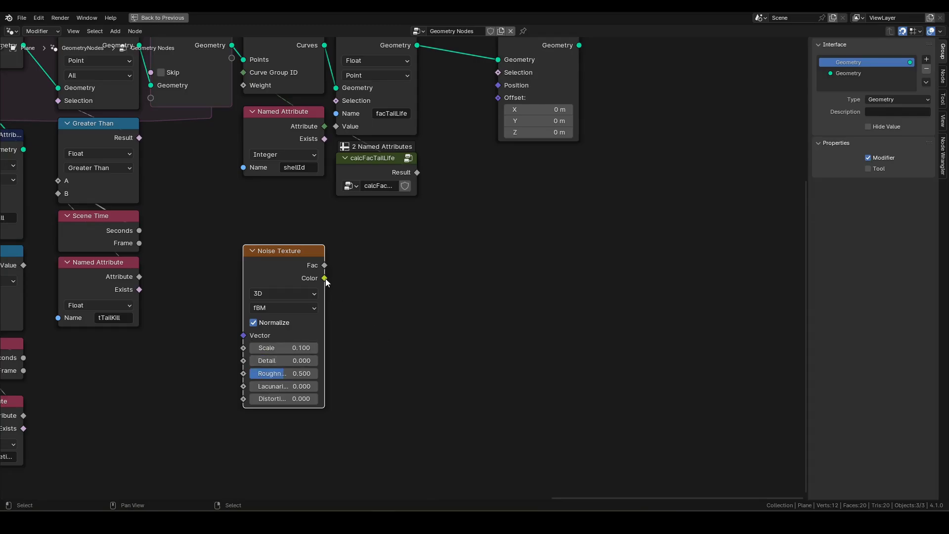
mouse_move(325, 278)
mouse_down()
mouse_move(388, 263)
mouse_move(384, 272)
mouse_up()
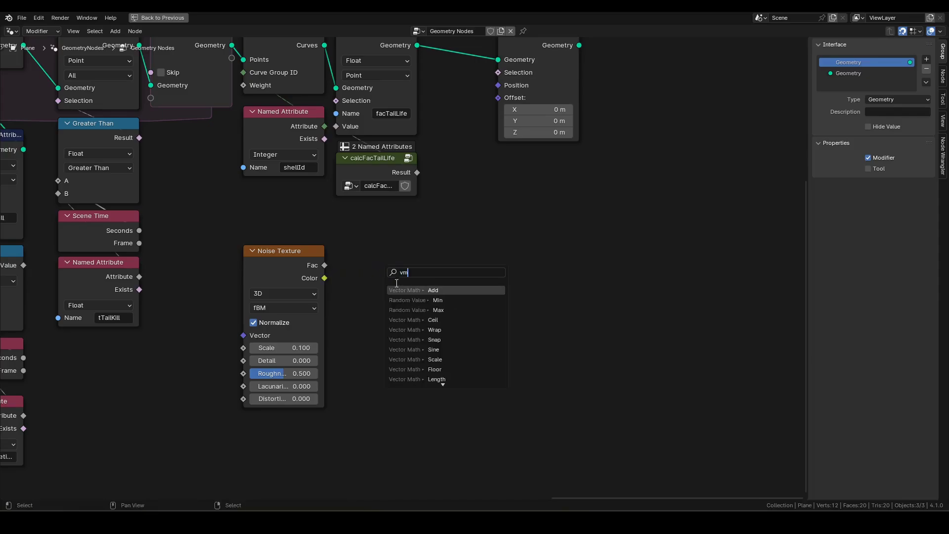
click(423, 320)
click(359, 281)
click(369, 311)
drag(369, 318, 370, 329)
text(0.5)
key(Return)
Scale the result by 10, add a second Scale node, and link it to Set Position Offset.
drag(417, 265, 451, 268)
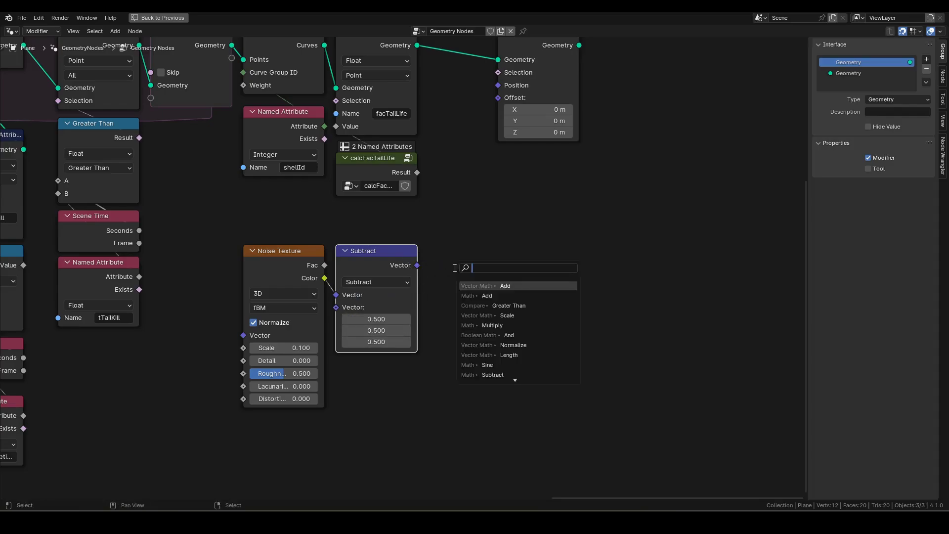
text(sc)
key(Return)
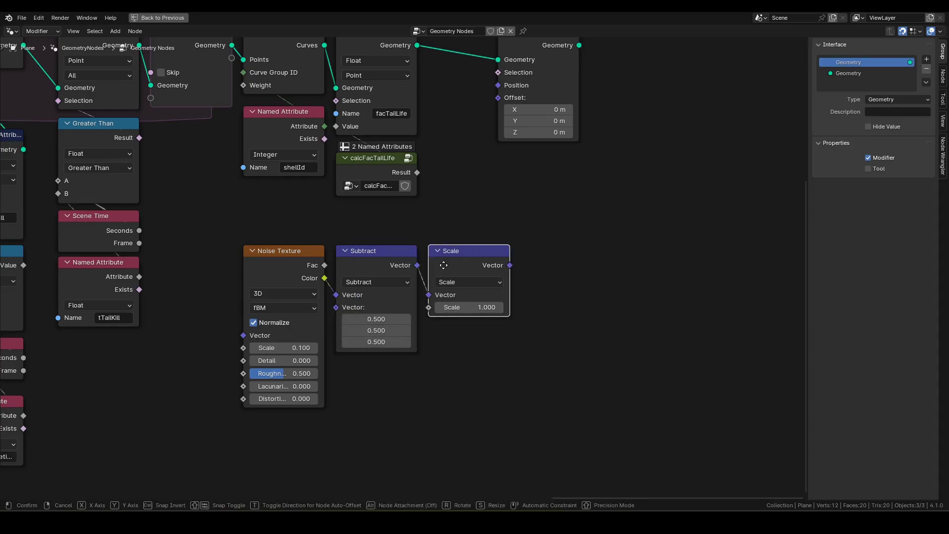
click(455, 292)
click(457, 307)
text(10)
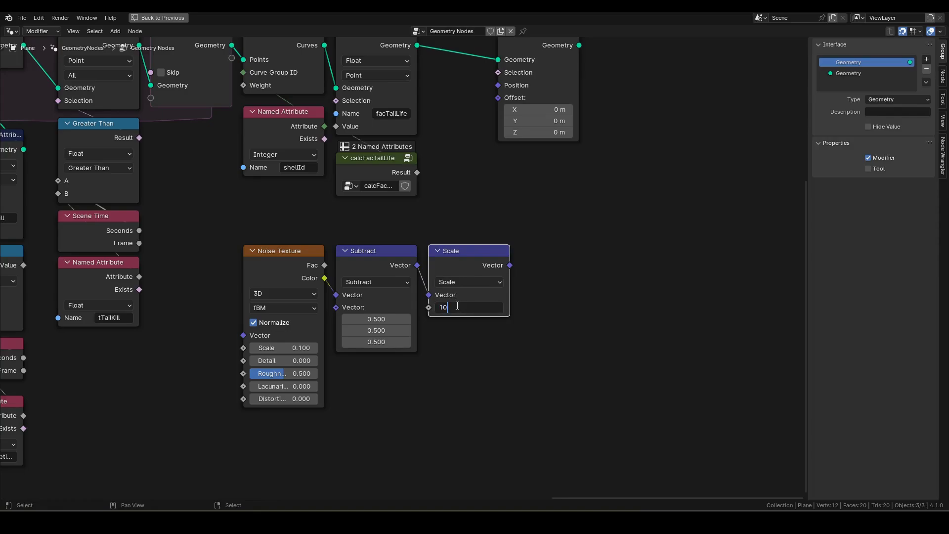
key(Return)
drag(510, 265, 545, 252)
text(sca)
click(561, 269)
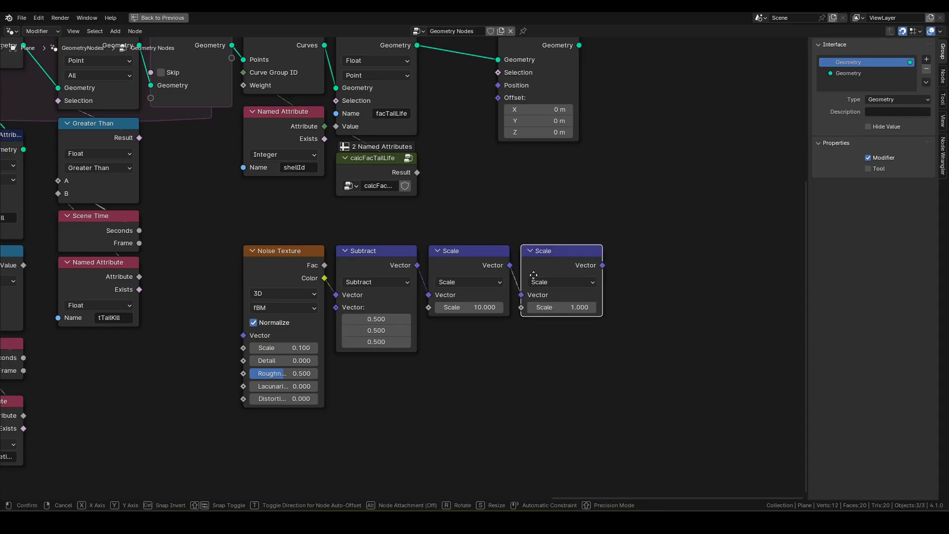
middle_drag(591, 258, 605, 282)
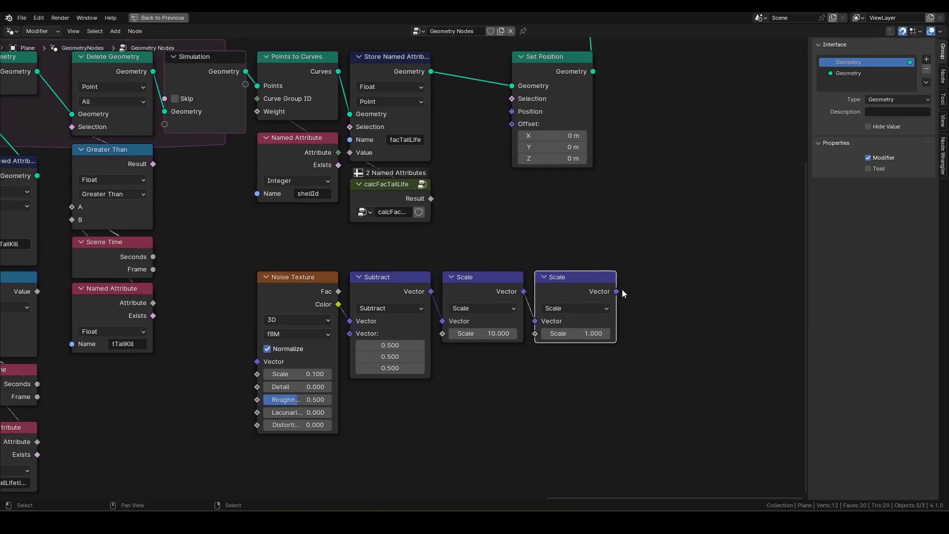
drag(622, 291, 515, 131)
Restore the full layout, rewind to frame one, and play then stop the animation.
key(ctrl+space)
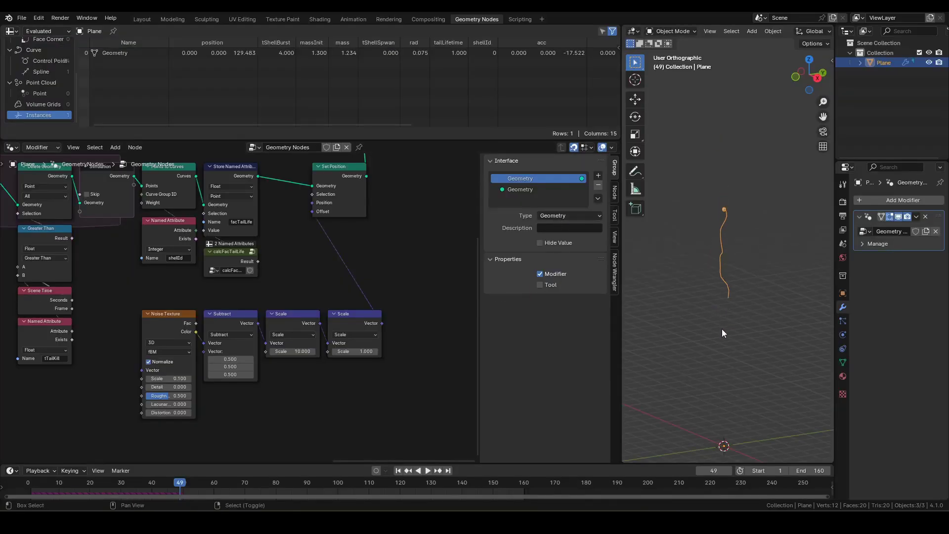
key(shift+Left)
key(space)
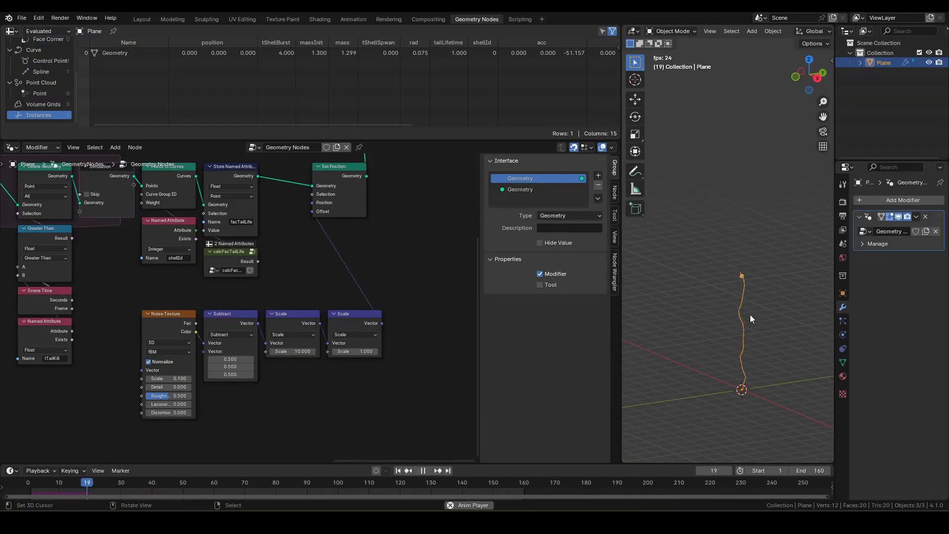
key(space)
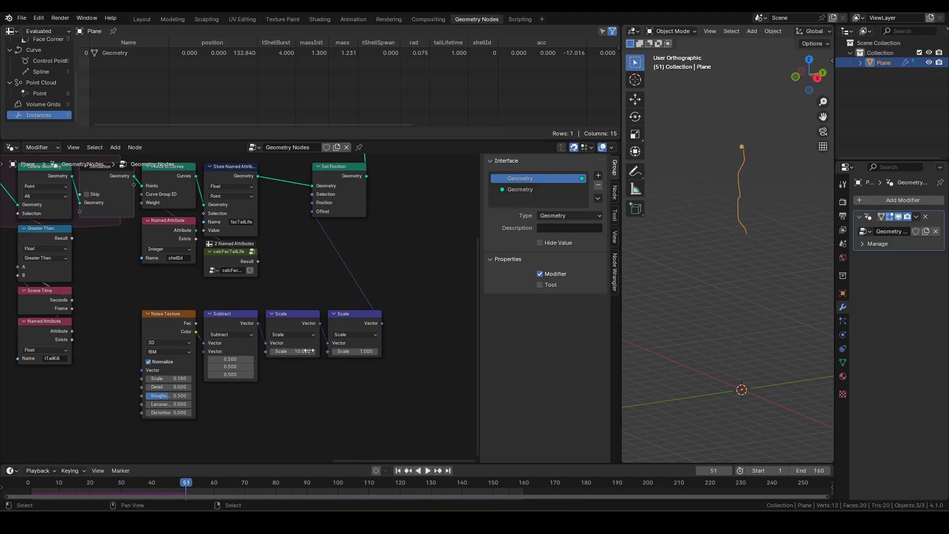
scroll(374, 343, up, 3)
Feed the second Scale node's factor from a Named Attribute reading facTailLife.
drag(378, 326, 351, 355)
key(Down)
key(Down)
key(Return)
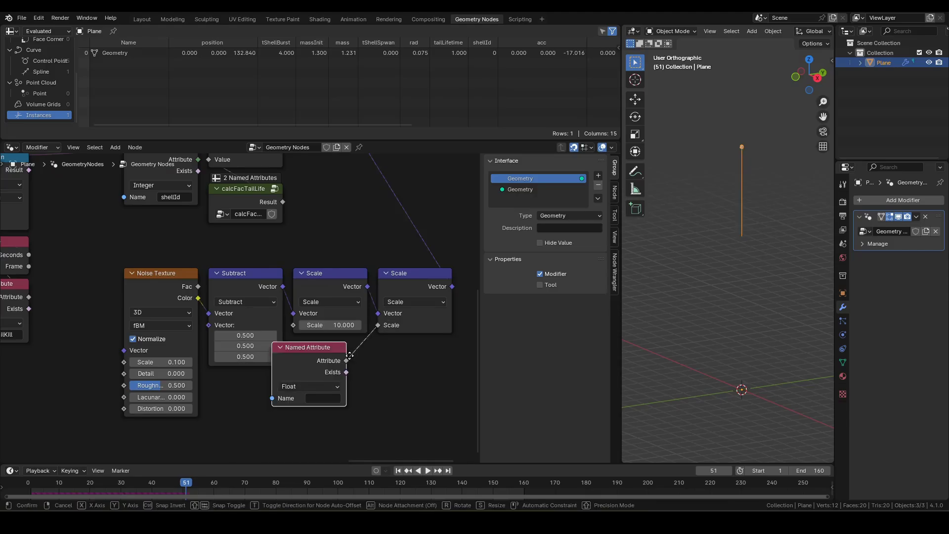
click(370, 376)
click(344, 419)
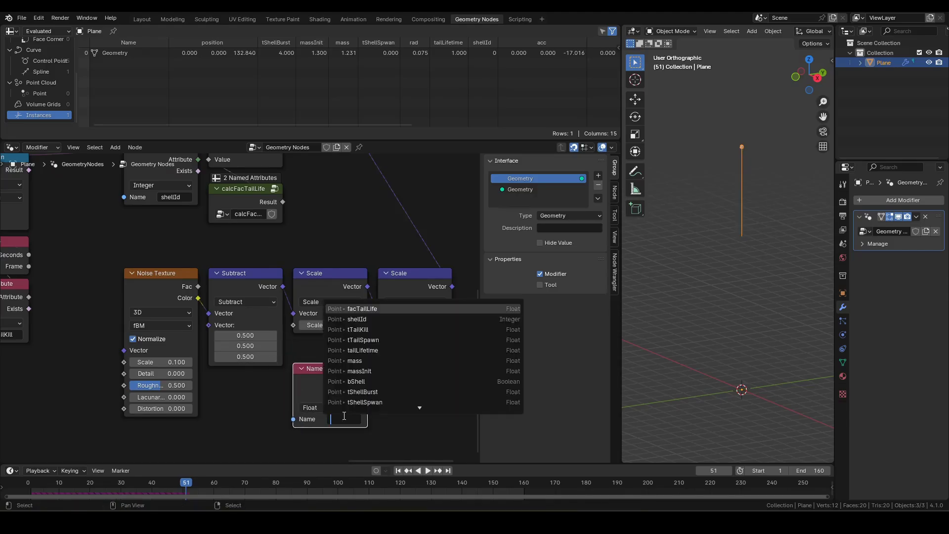
click(386, 309)
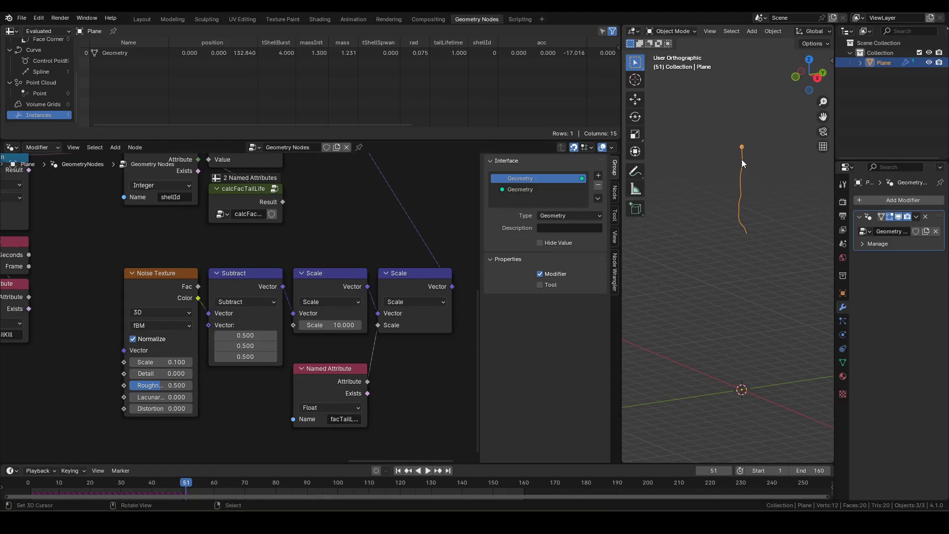
Deselect the firework, replay the animation from frame one to check the trail, and rewind.
click(739, 238)
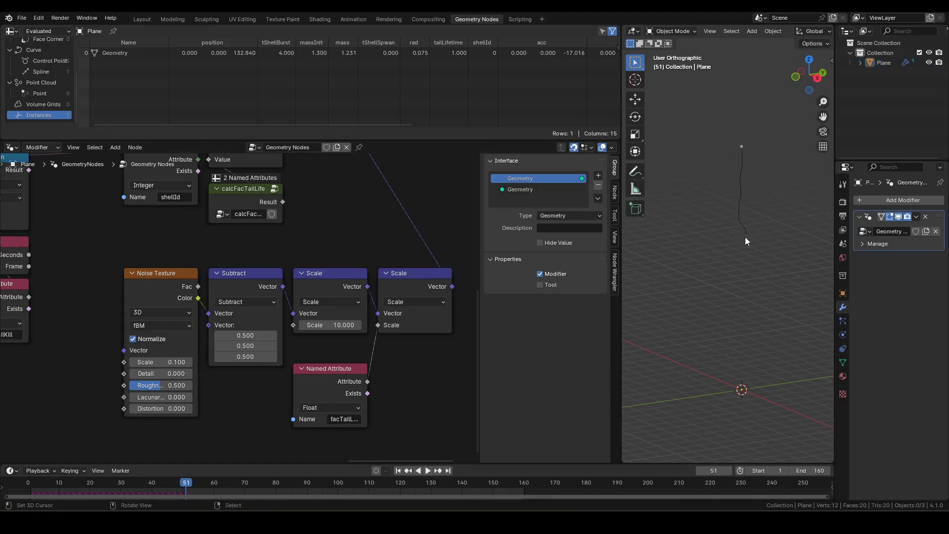
key(shift+Left)
key(space)
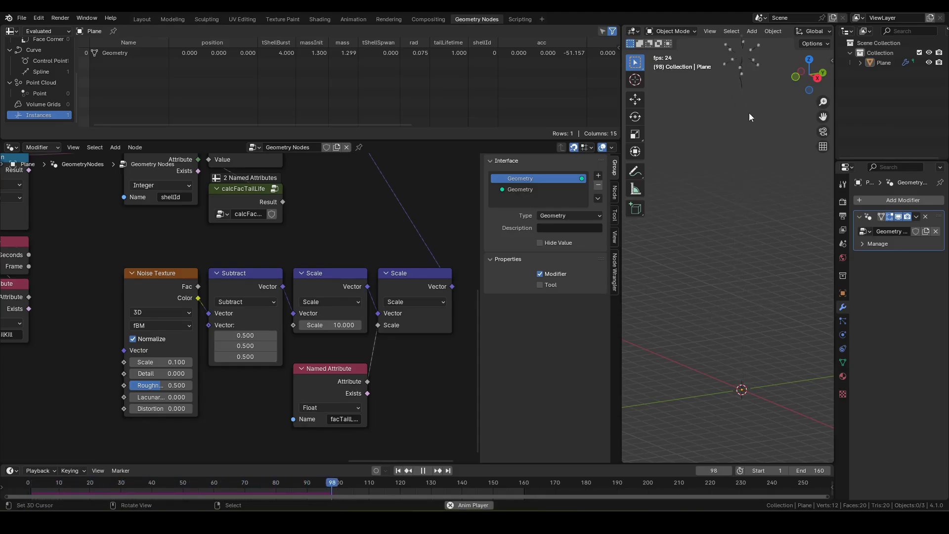
scroll(750, 115, down, 1)
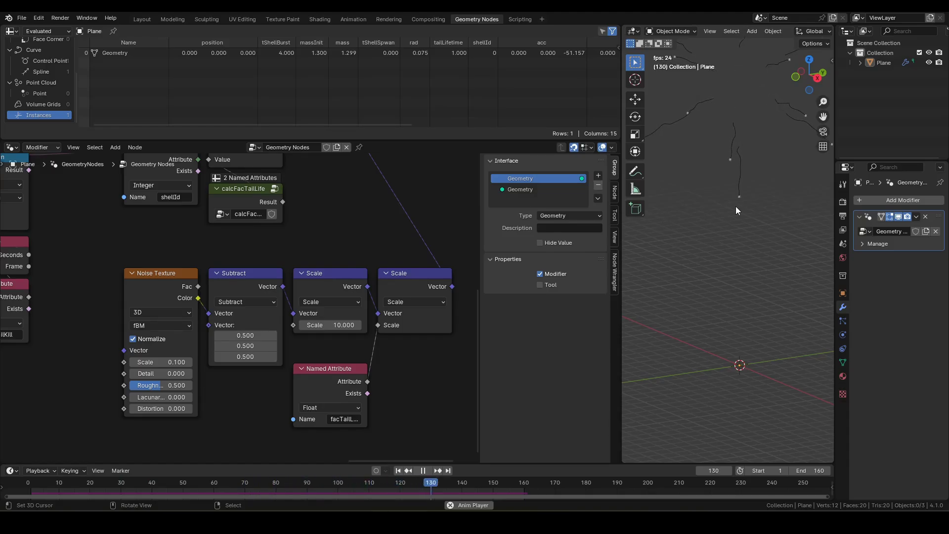
key(space)
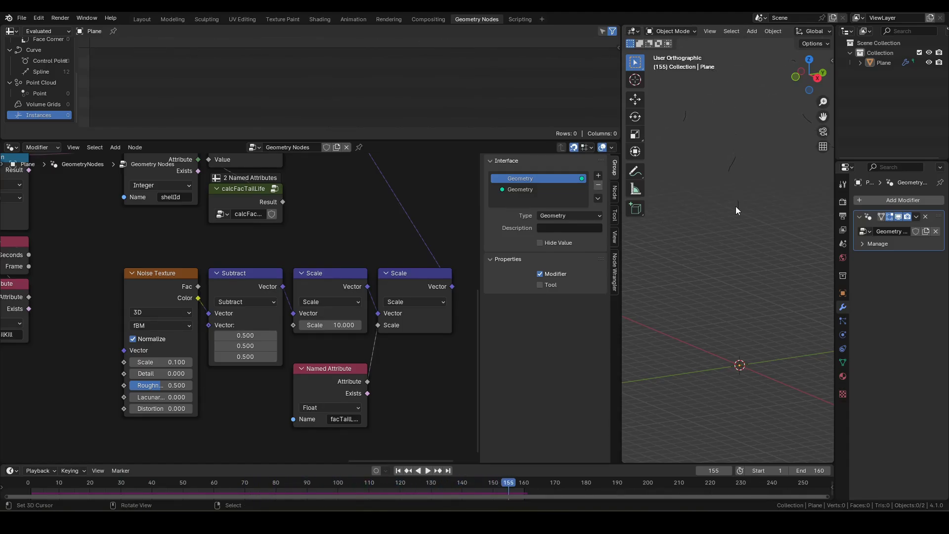
key(shift+Left)
Group the noise, math and attribute nodes into a node group named calcTailNoise.
drag(106, 244, 437, 441)
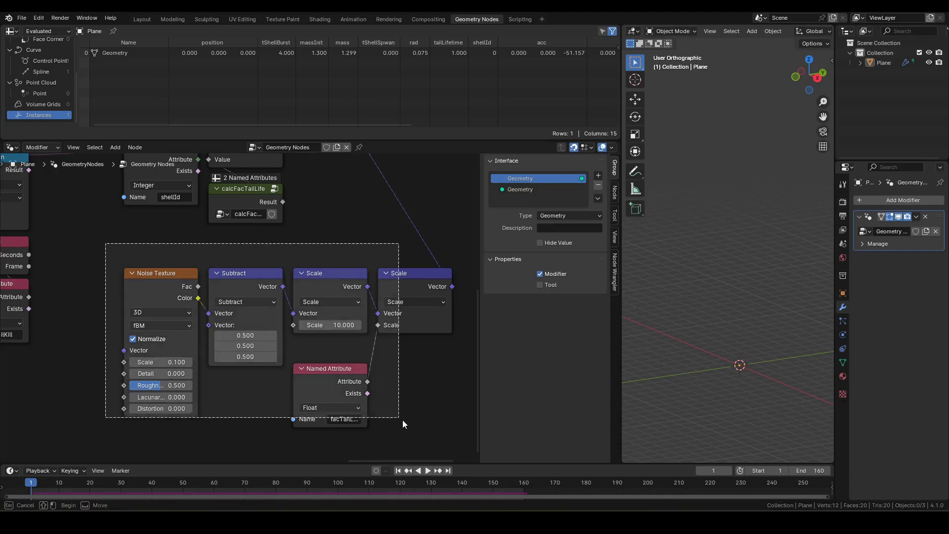
key(ctrl+space)
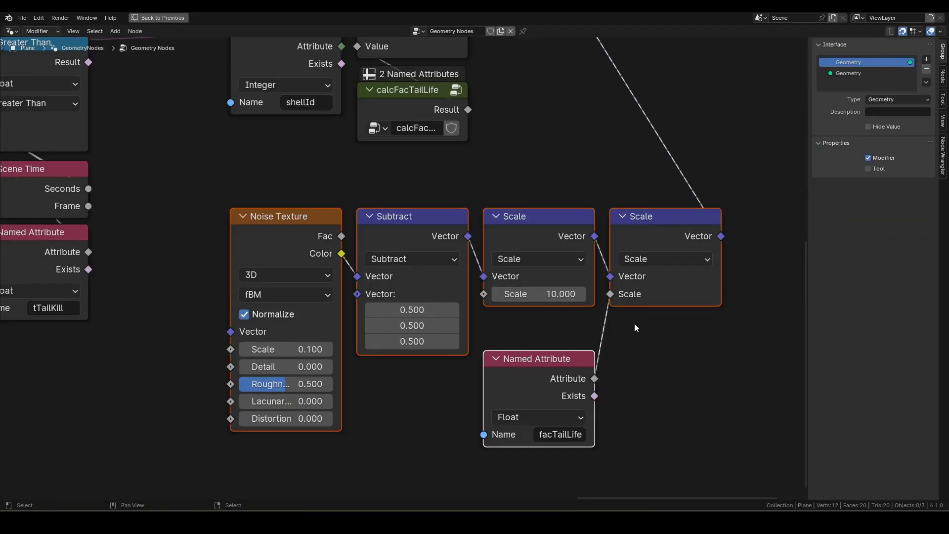
scroll(624, 325, down, 2)
key(ctrl+g)
click(601, 347)
key(Tab)
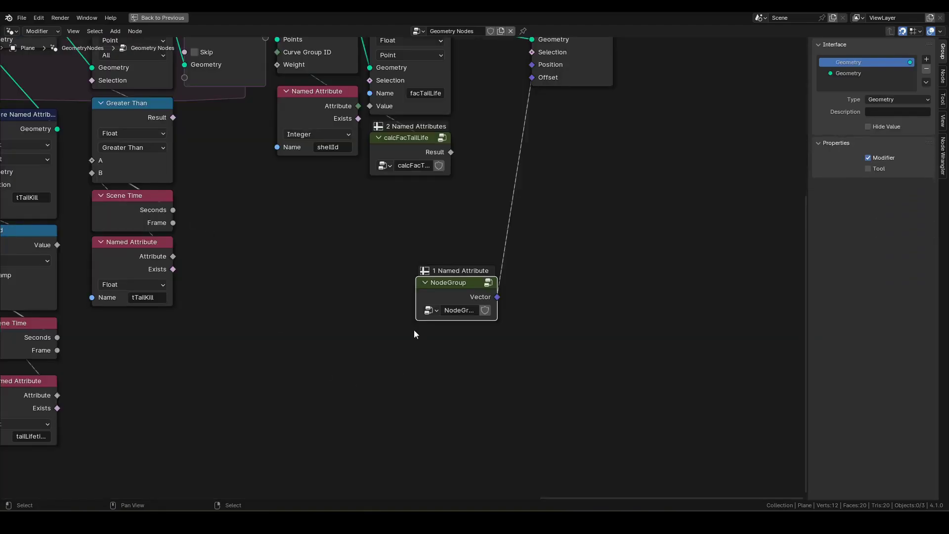
double_click(448, 310)
text(cal)
key(Return)
Place calcTailNoise beneath Set Position and slide Set Position horizontally left.
drag(457, 289, 572, 104)
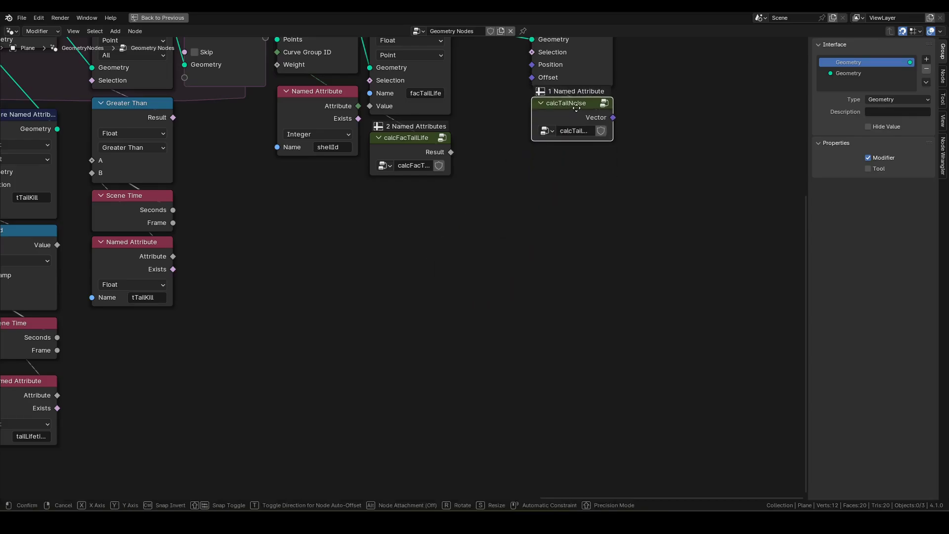
scroll(477, 189, down, 2)
click(499, 130)
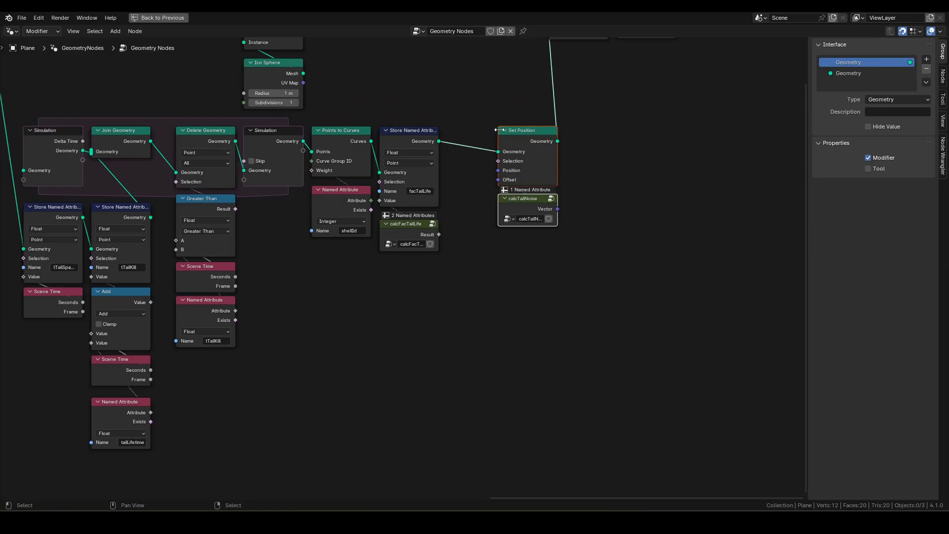
key(g)
key(x)
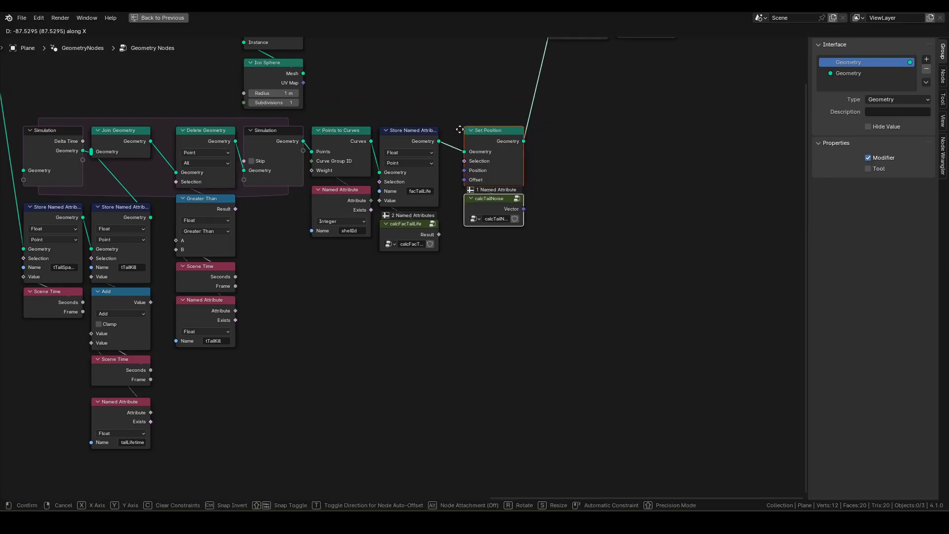
click(447, 132)
scroll(546, 152, down, 2)
Shift Join Geometry and Group Output horizontally to the left.
middle_drag(546, 152, 602, 182)
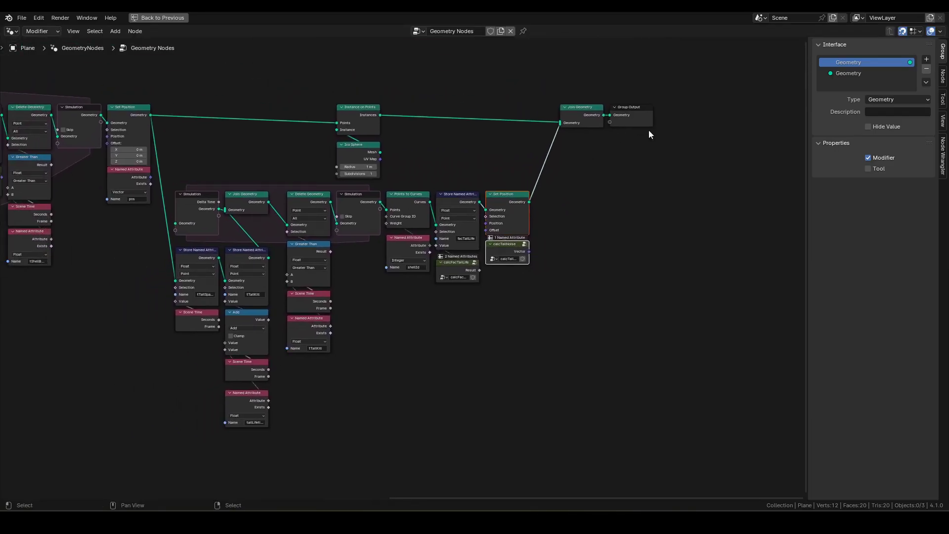
drag(654, 178, 560, 97)
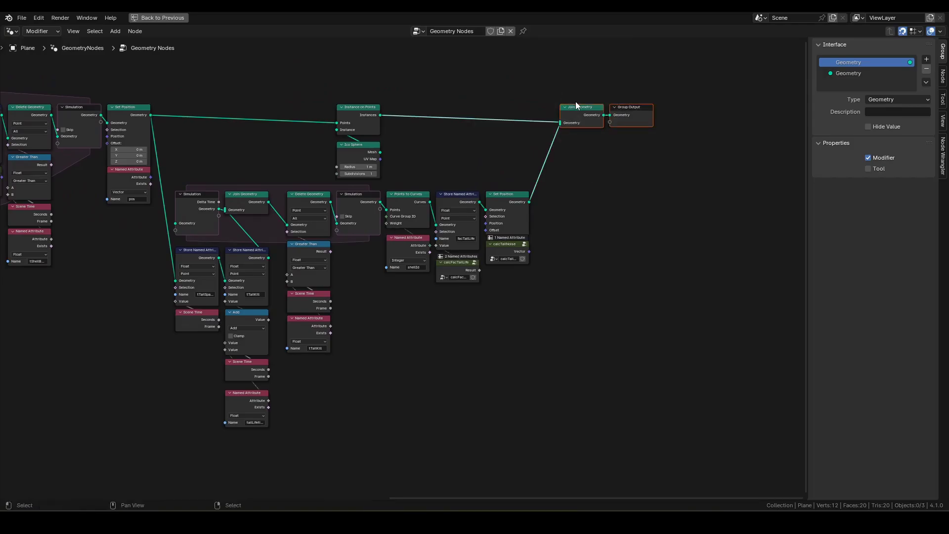
key(g)
key(x)
click(552, 106)
Move Instance on Points and Ico Sphere right, hide the sidebar, and frame the whole tree.
drag(337, 87, 392, 169)
key(g)
key(x)
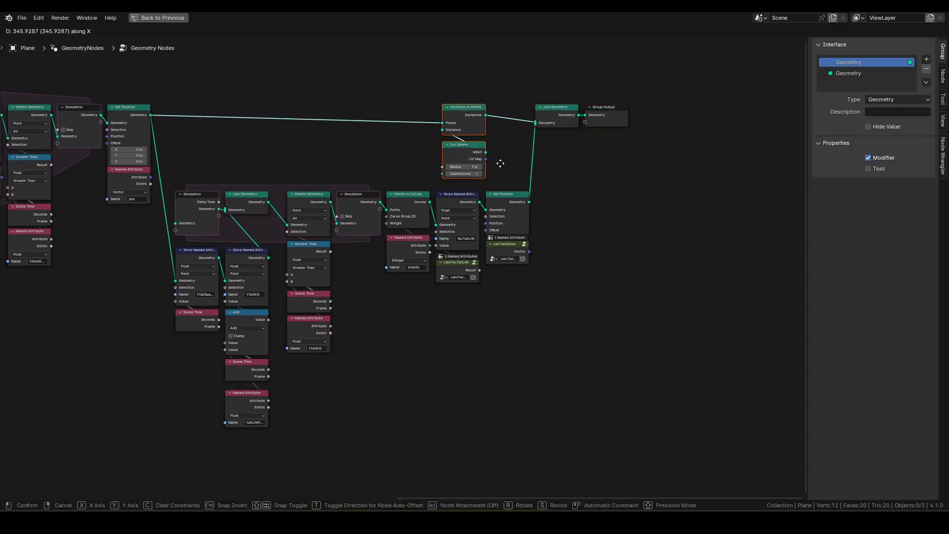
click(545, 162)
key(n)
drag(360, 86, 692, 351)
key(Home)
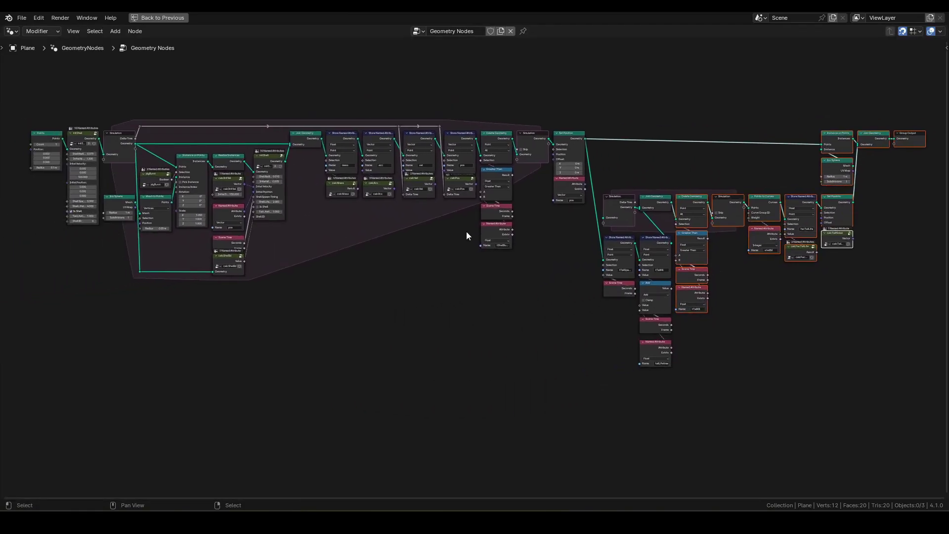
click(521, 95)
drag(607, 171, 854, 374)
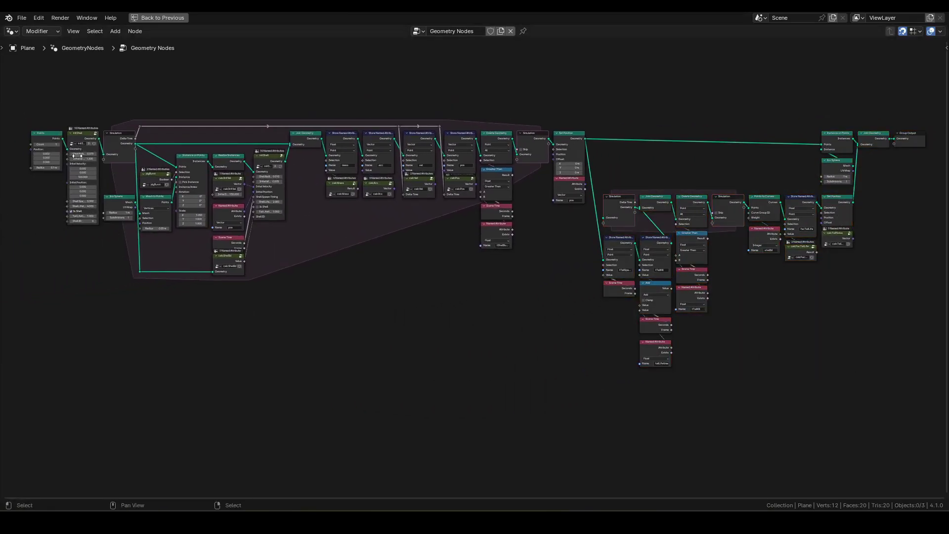
scroll(111, 262, up, 3)
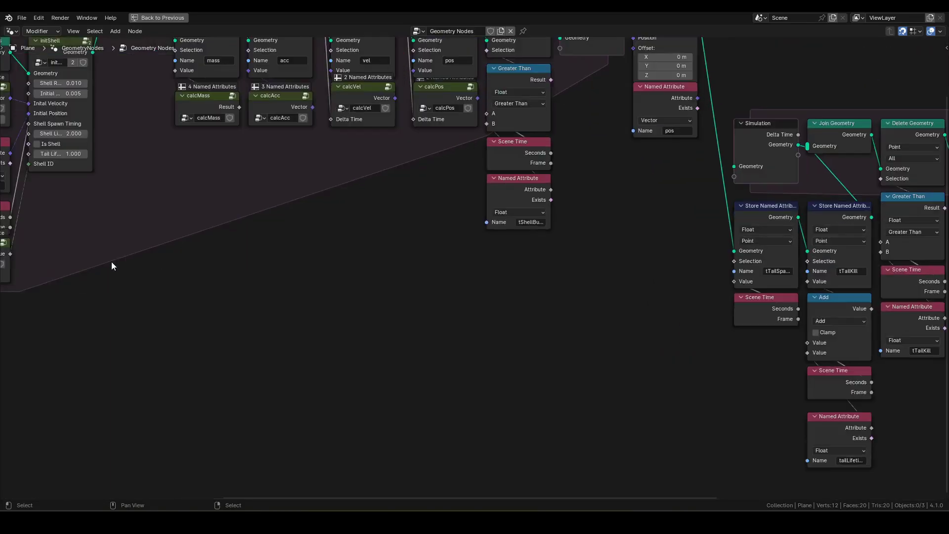
scroll(108, 216, up, 2)
middle_drag(108, 216, 801, 345)
click(179, 89)
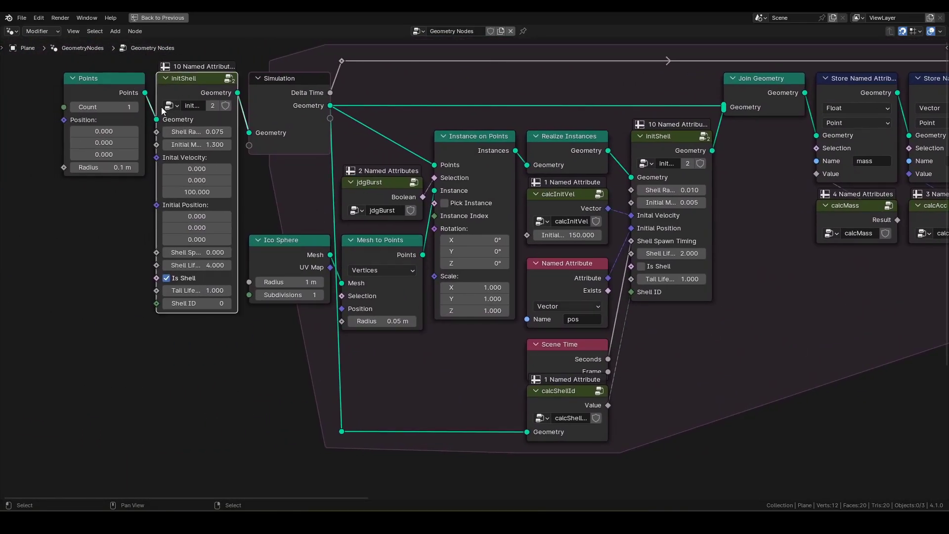
key(Tab)
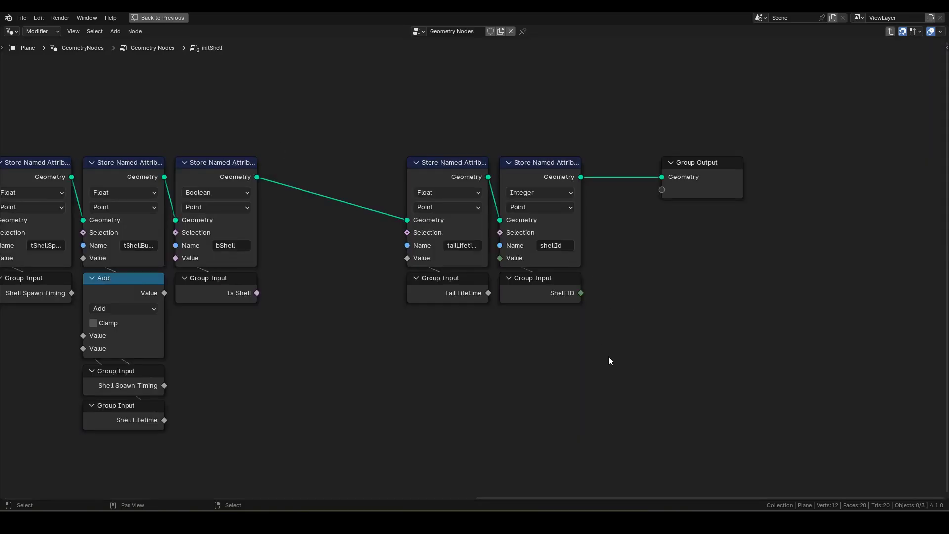
drag(608, 362, 312, 143)
click(367, 116)
key(Tab)
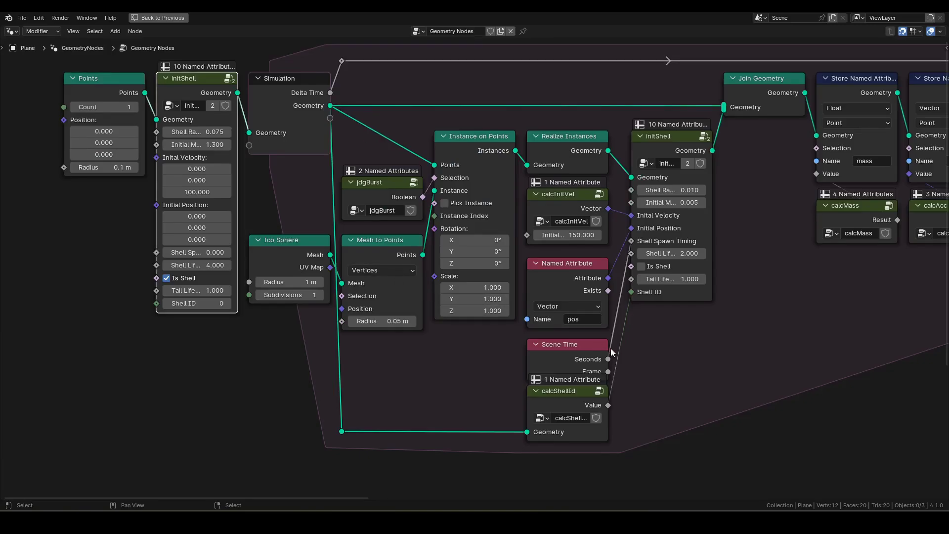
middle_drag(581, 399, 569, 364)
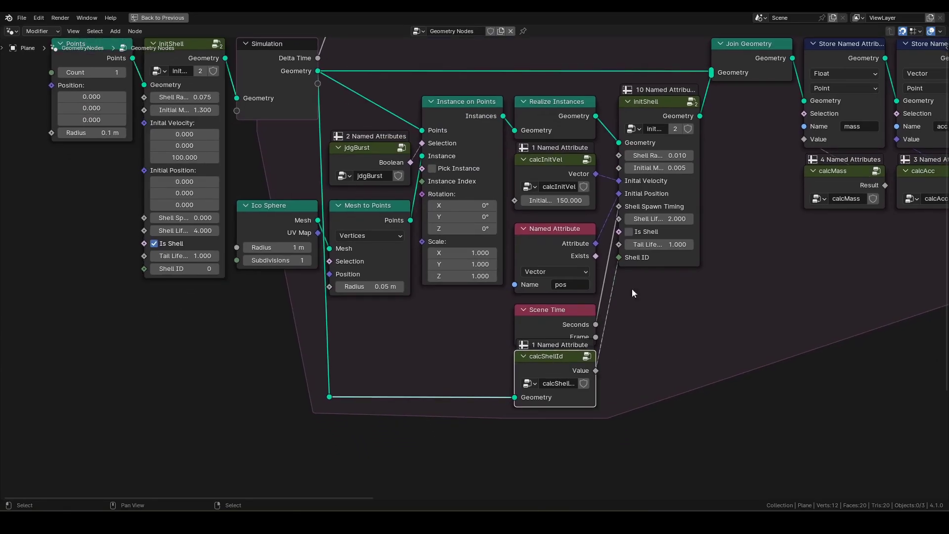
key(Tab)
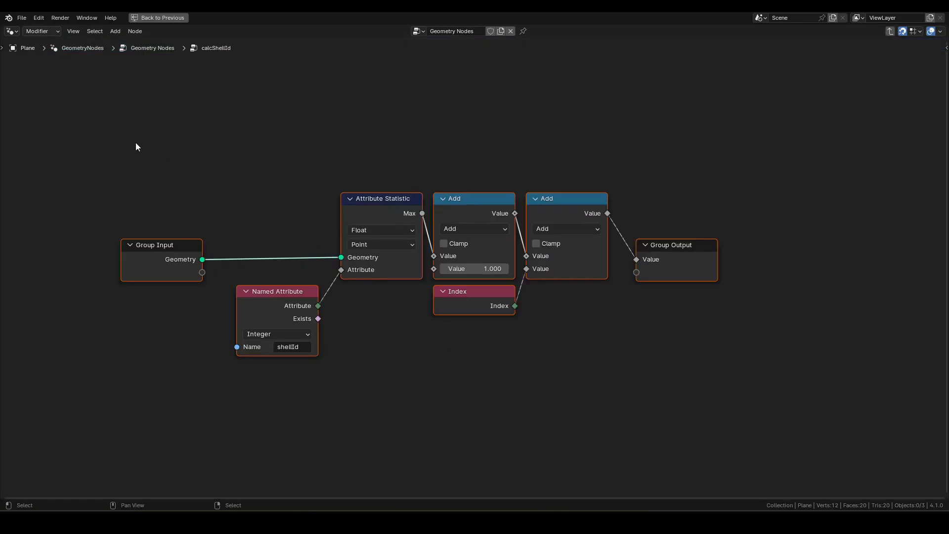
click(136, 143)
drag(131, 143, 746, 340)
click(583, 352)
key(Tab)
middle_drag(562, 242, 556, 292)
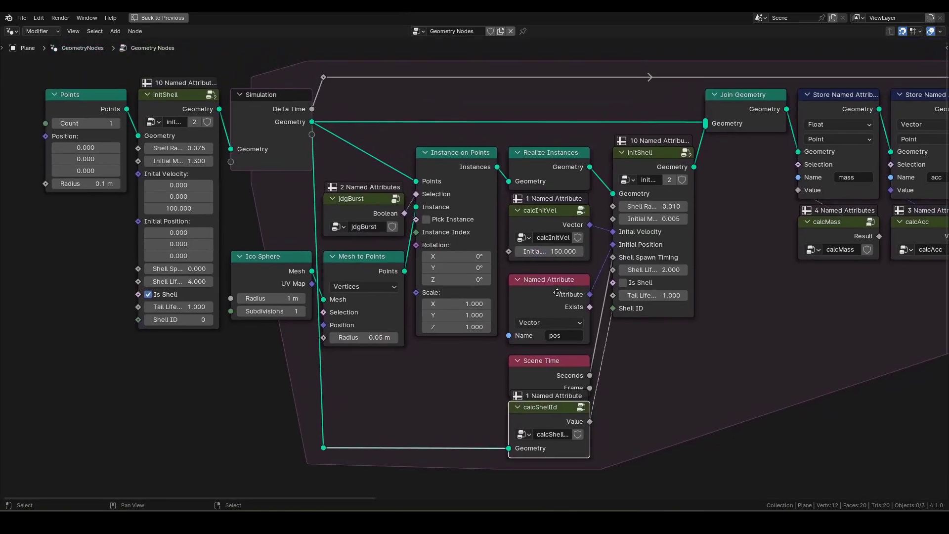
mouse_move(314, 496)
mouse_down()
mouse_move(475, 489)
mouse_move(845, 498)
mouse_up()
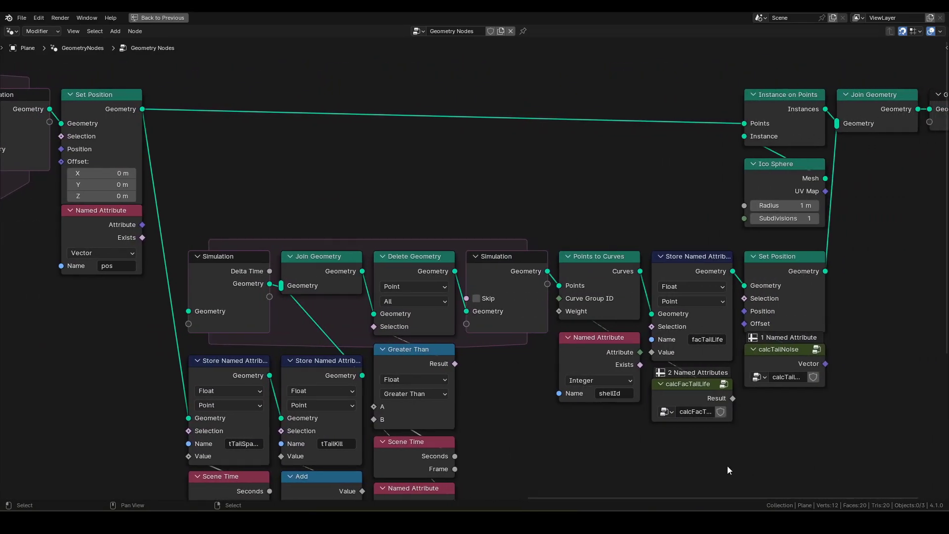
mouse_move(727, 466)
middle_down()
mouse_move(726, 413)
mouse_move(707, 359)
middle_up()
Inspect the insides of the calcFacTailLife and calcTailNoise groups without changing them.
click(348, 489)
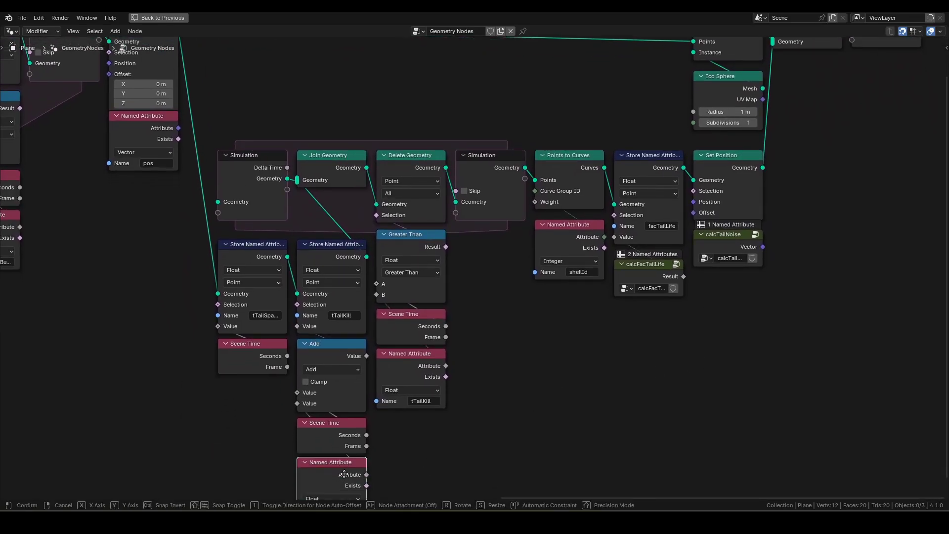
mouse_move(432, 451)
middle_down()
mouse_move(441, 420)
mouse_move(455, 430)
mouse_move(454, 444)
middle_up()
scroll(450, 422, down, 1)
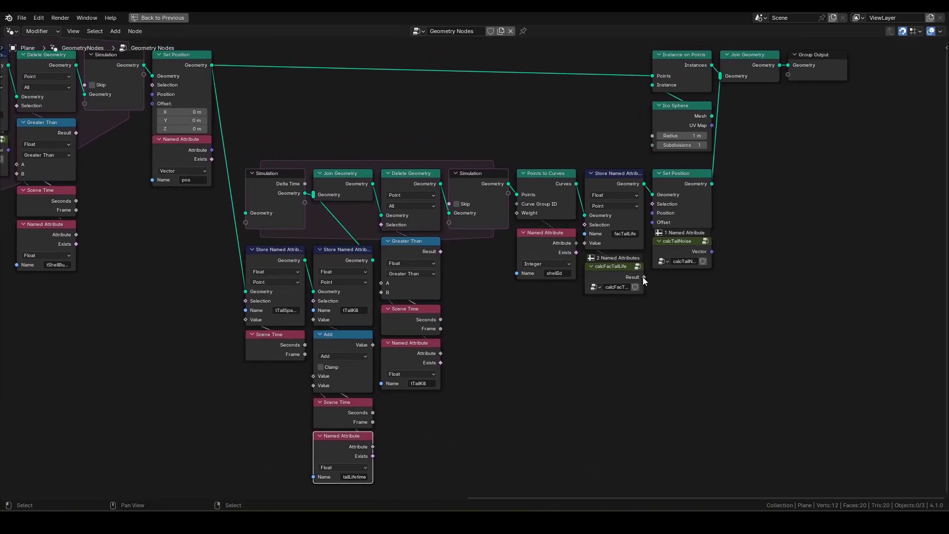
click(626, 272)
key(Tab)
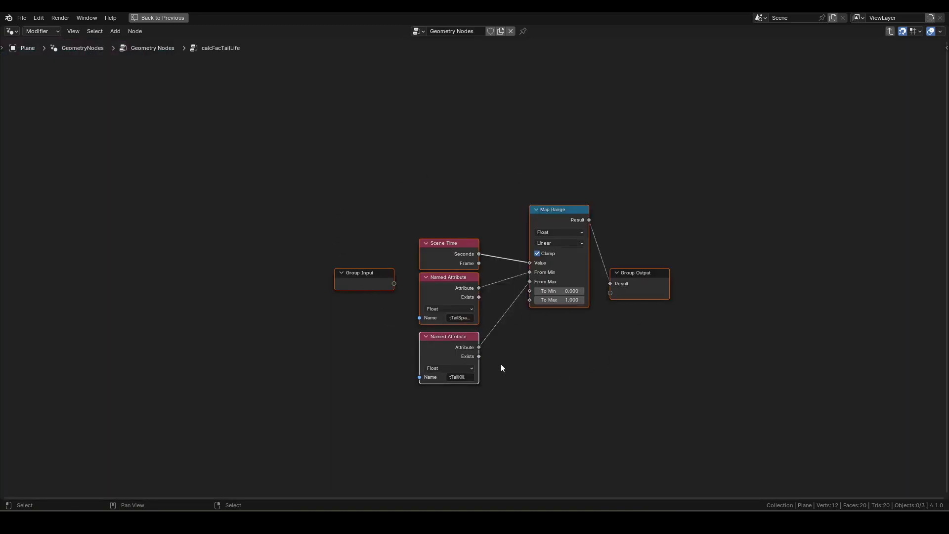
key(Tab)
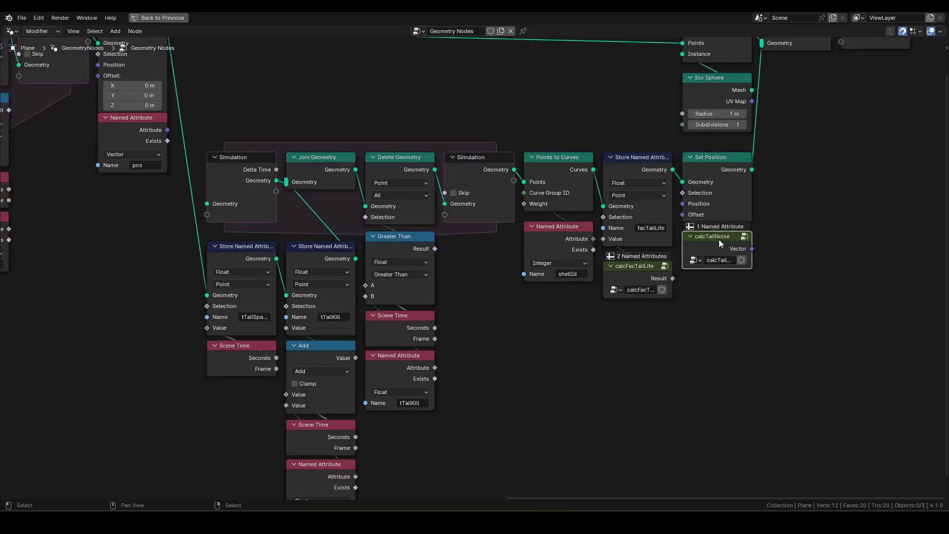
key(Tab)
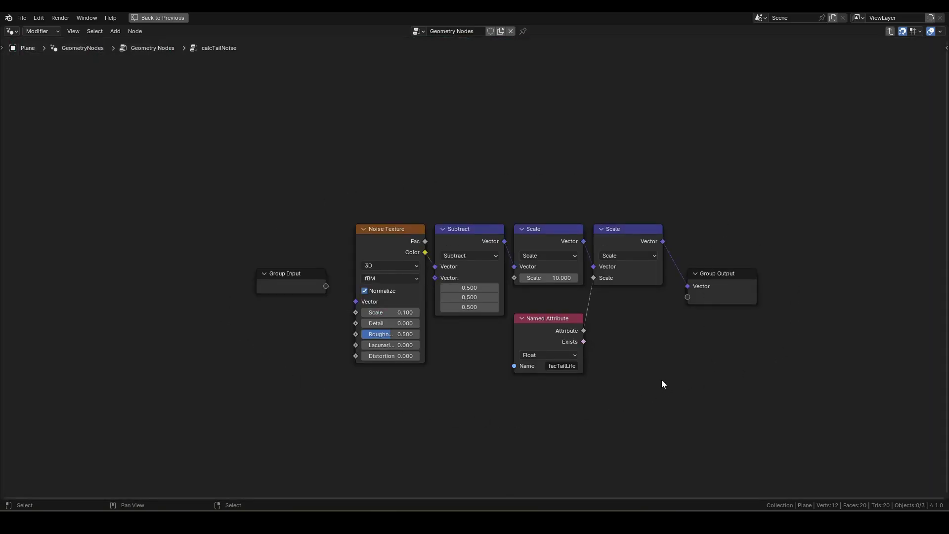
key(Tab)
Restore the full workspace, then play the firework and stop near frame 158 to watch the trails wiggle.
key(ctrl+space)
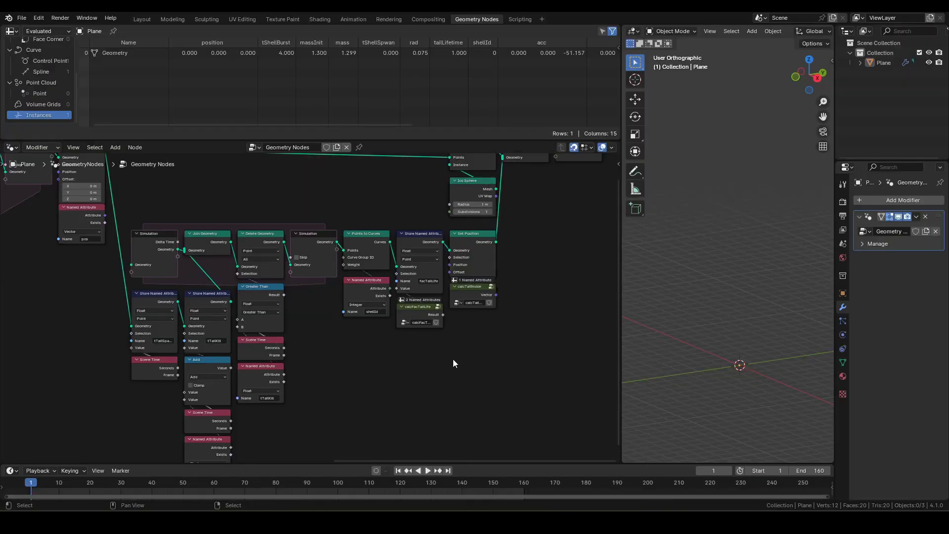
scroll(460, 360, down, 1)
key(space)
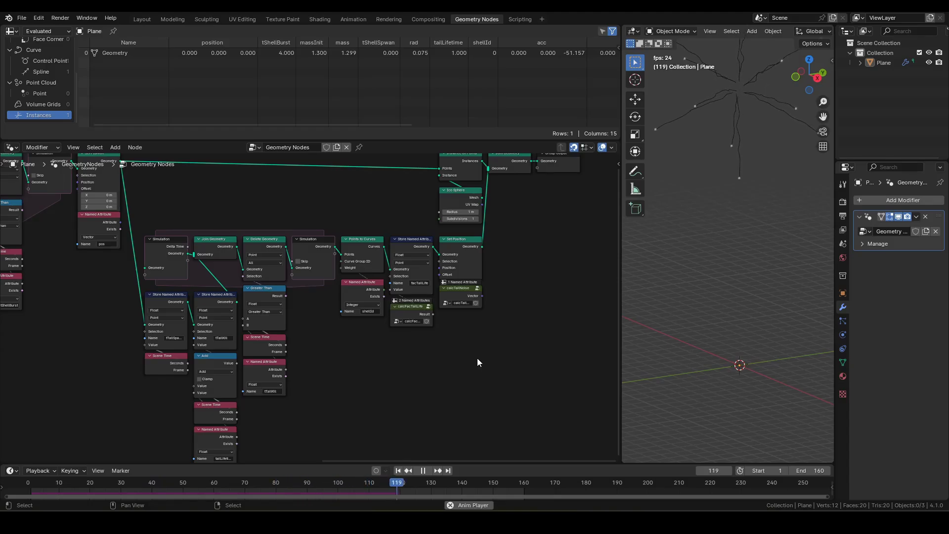
key(space)
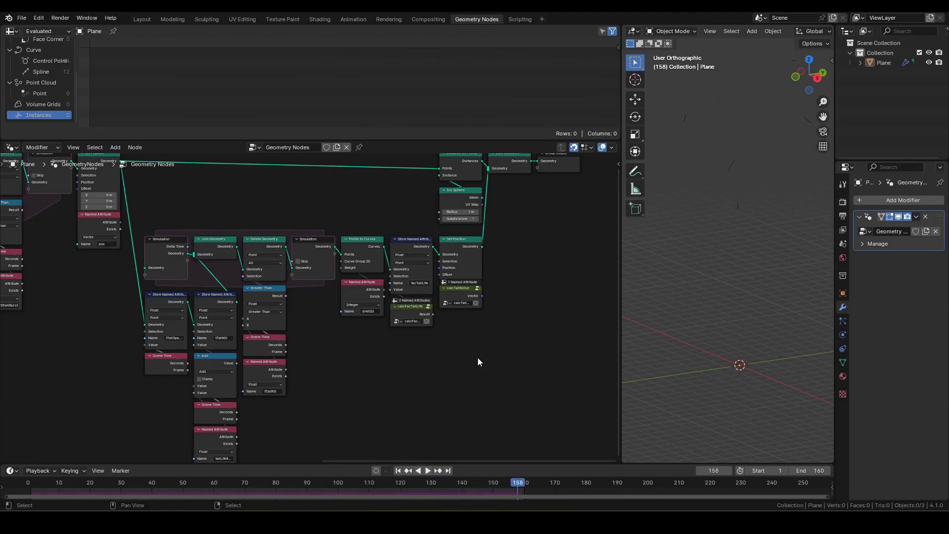